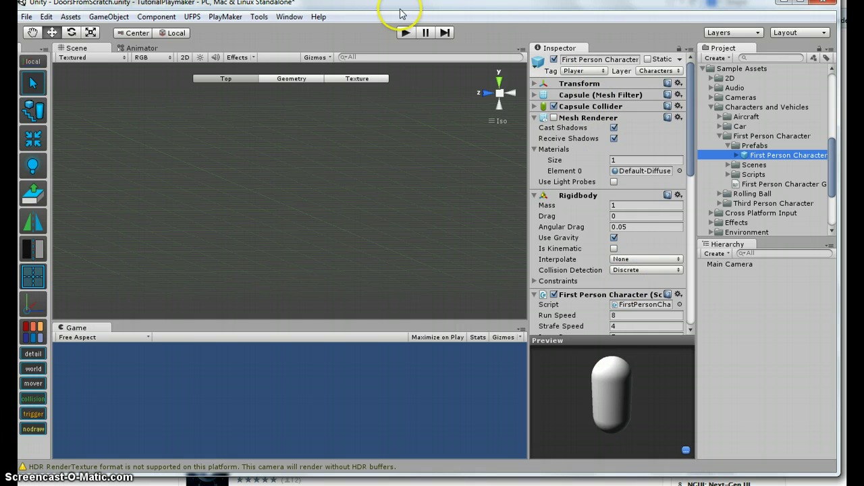
Step: Switch to the browser, review the ProCore publisher page and PlayMaker's Add-ons page, and return to Unity
key("alt+Tab")
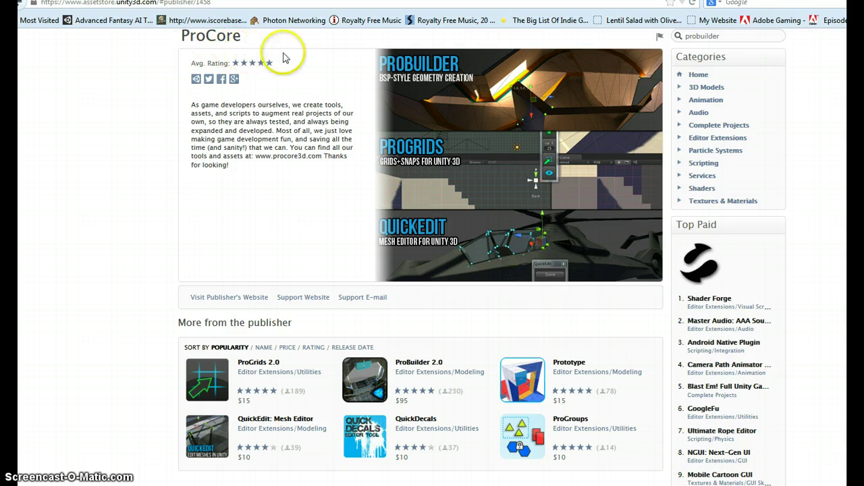
left_click(492, 204)
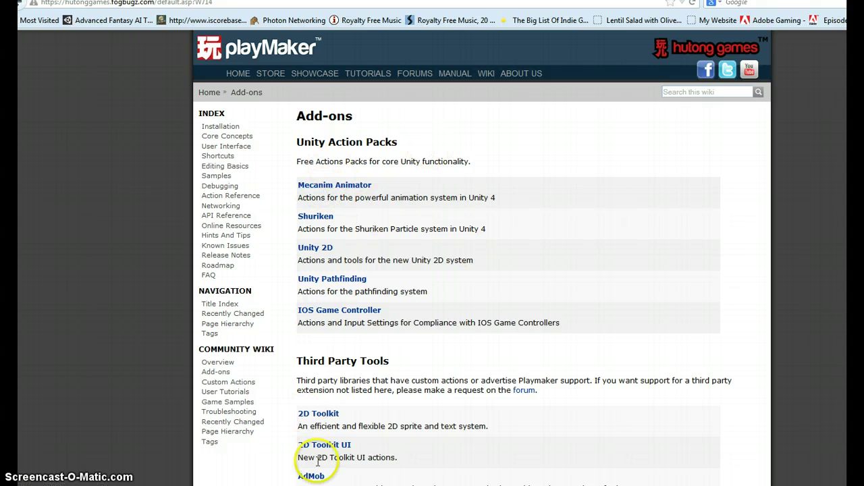
left_click(202, 446)
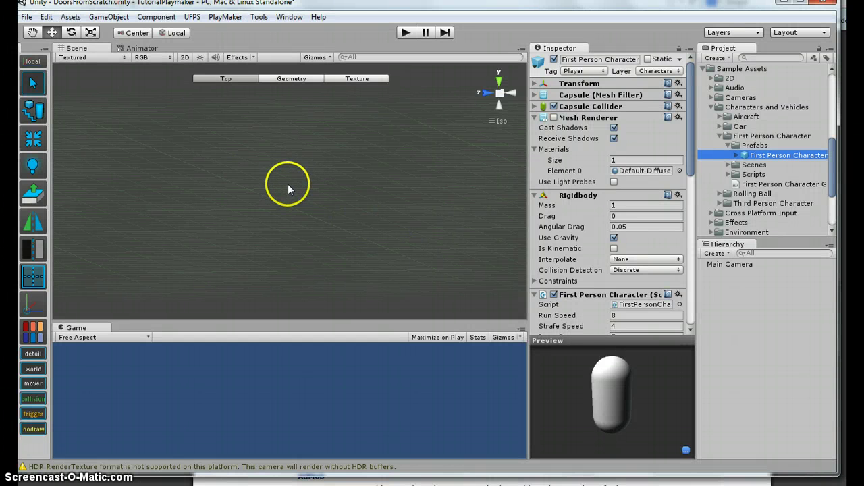
Step: Build a ProBuilder plane facing Up, 10 wide and 10 high with 3 cuts each way, and close the Shape Tool
left_click(31, 113)
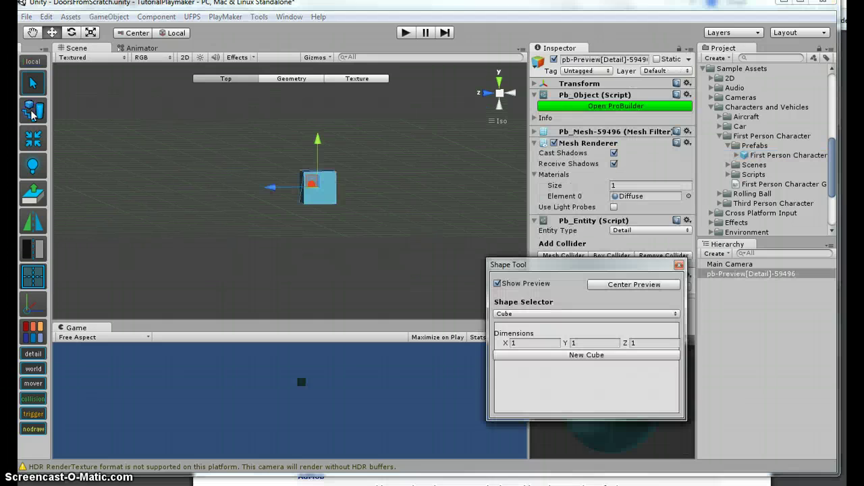
left_click(580, 314)
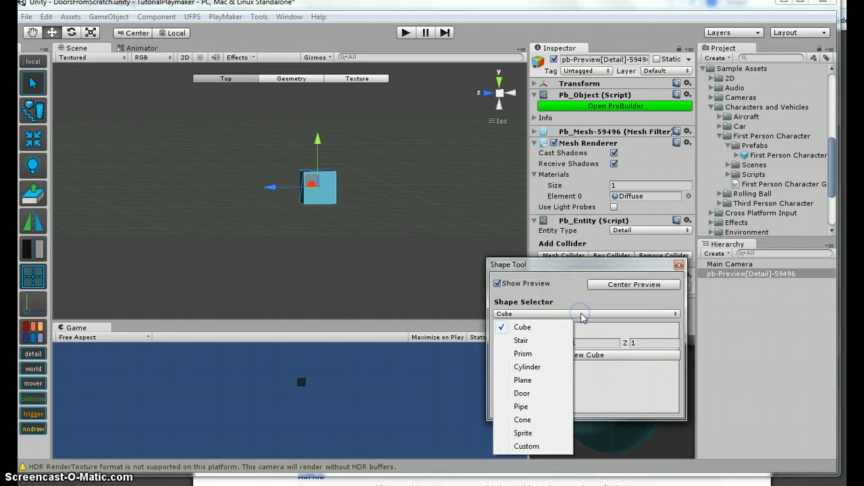
left_click(555, 380)
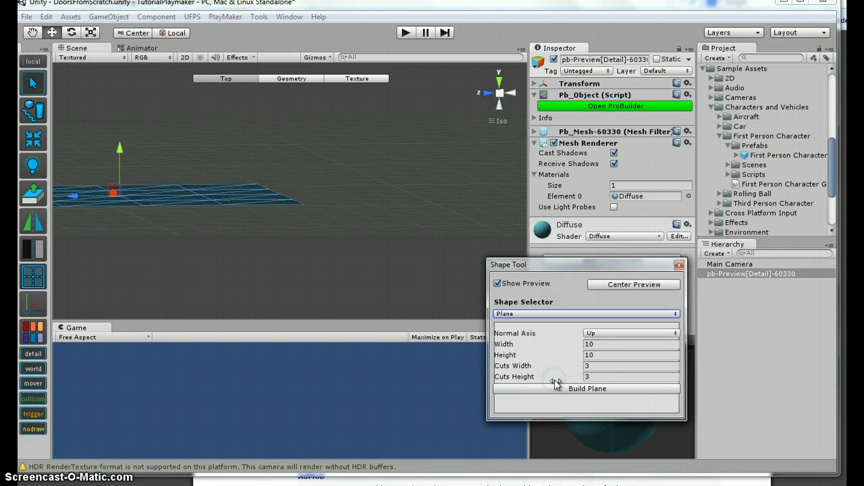
left_click(616, 390)
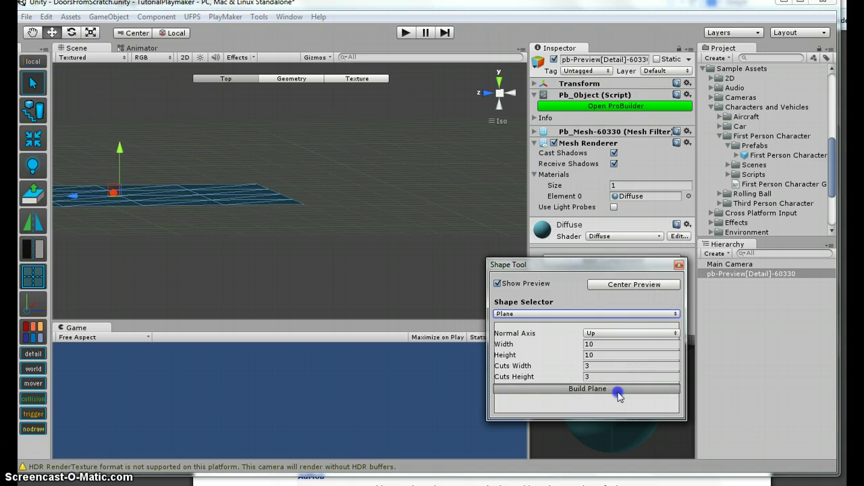
left_click(678, 263)
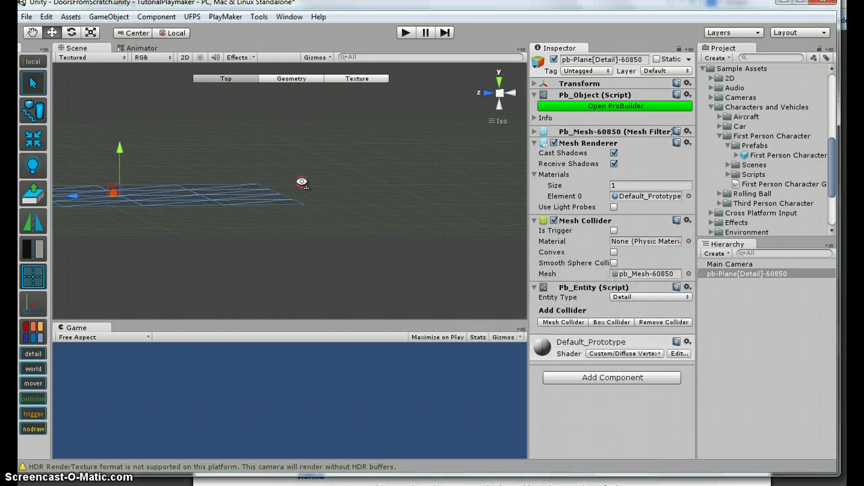
Step: Examine the new plane in the scene from above and at closer range
left_click_drag(299, 187, 262, 259, "alt")
scroll(230, 175, "down", 3)
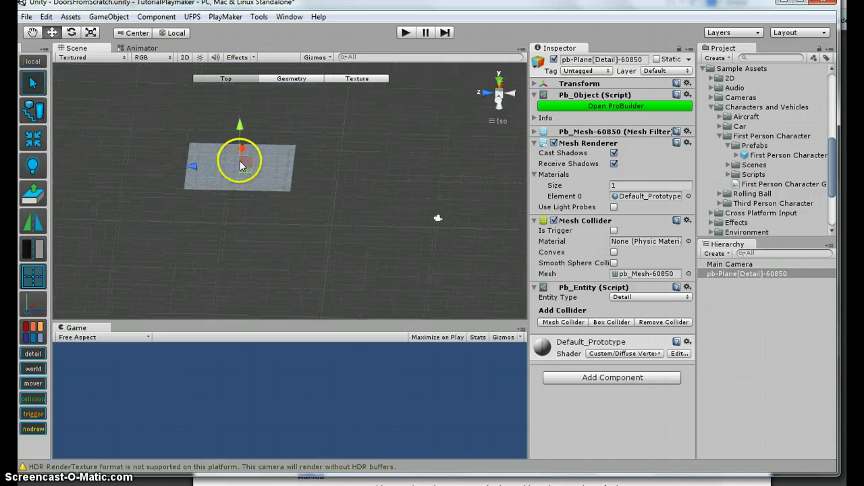
left_click_drag(237, 155, 280, 206, "alt")
scroll(239, 163, "up", 4)
key("f")
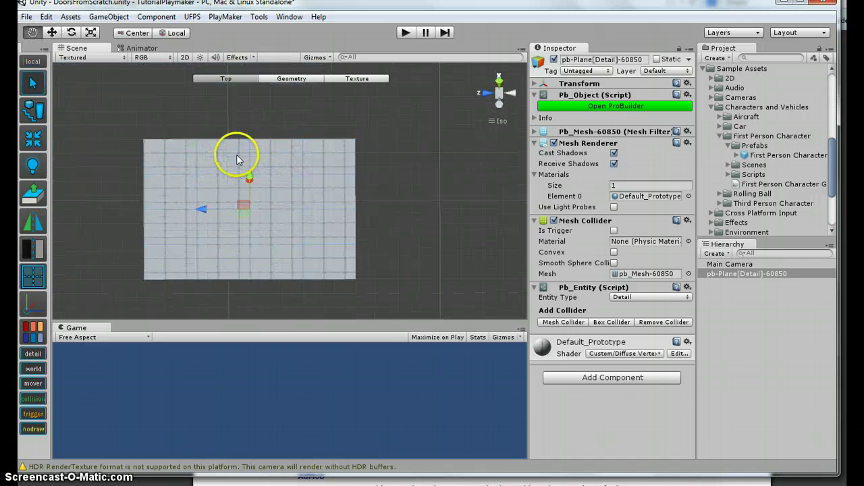
scroll(320, 227, "down", 2)
scroll(321, 226, "up", 3)
middle_click_drag(321, 226, 319, 200)
scroll(322, 123, "down", 2)
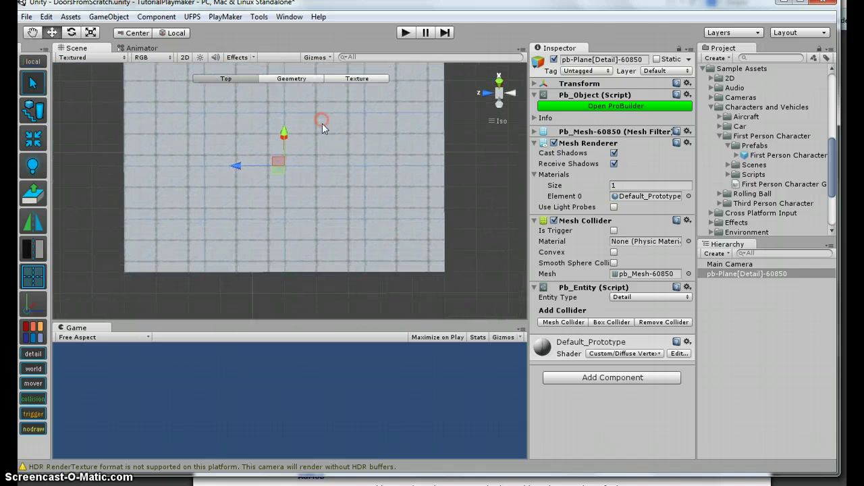
scroll(327, 170, "up", 3)
left_click_drag(328, 158, 351, 253)
middle_click_drag(352, 253, 357, 222)
scroll(357, 222, "down", 1)
left_click_drag(358, 221, 356, 212, "alt")
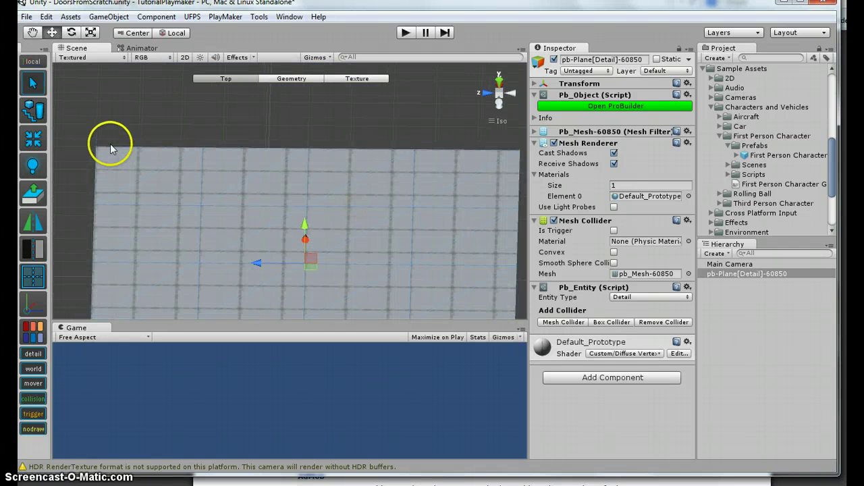
Step: Position a 1 × 1 × 1 ProBuilder cube preview on the plane, create the cube there, and close the Shape Tool
left_click(32, 109)
left_click_drag(385, 241, 387, 208, "alt")
left_click_drag(323, 148, 408, 137)
left_click_drag(312, 163, 252, 154)
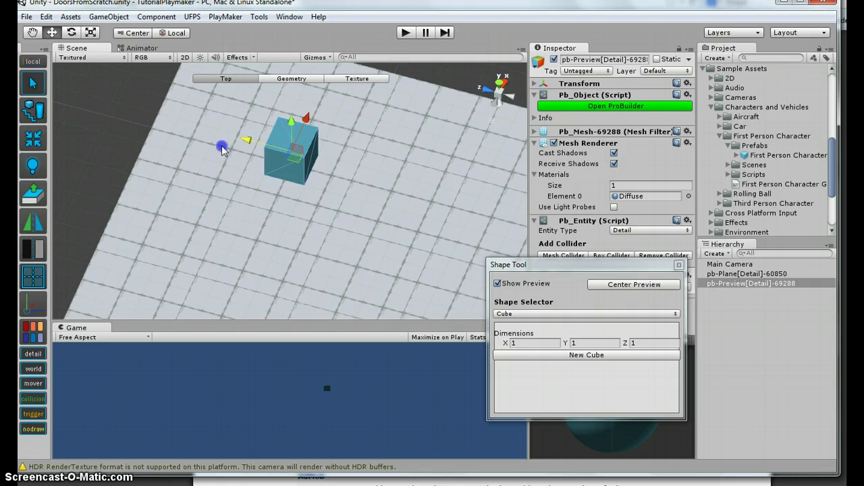
left_click(586, 354)
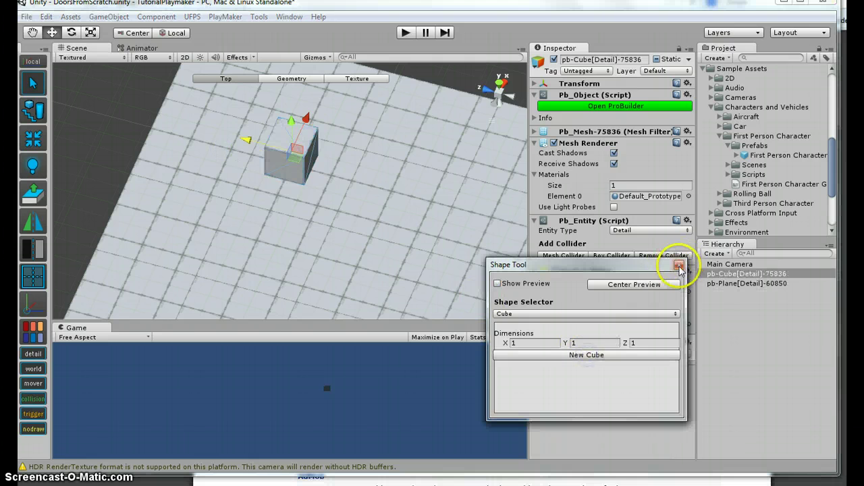
left_click(679, 265)
Step: In geometry editing, raise the cube's top face two units and extrude it one more unit into a four-unit pillar
left_click_drag(396, 228, 270, 199, "alt")
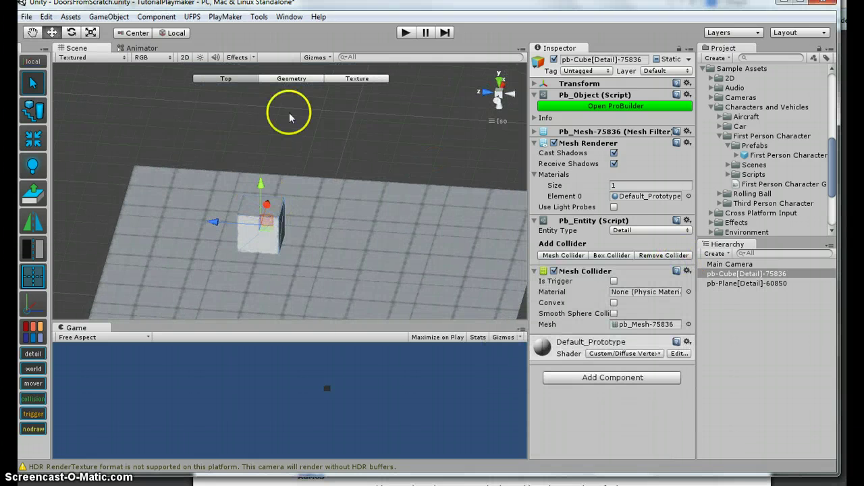
left_click(292, 78)
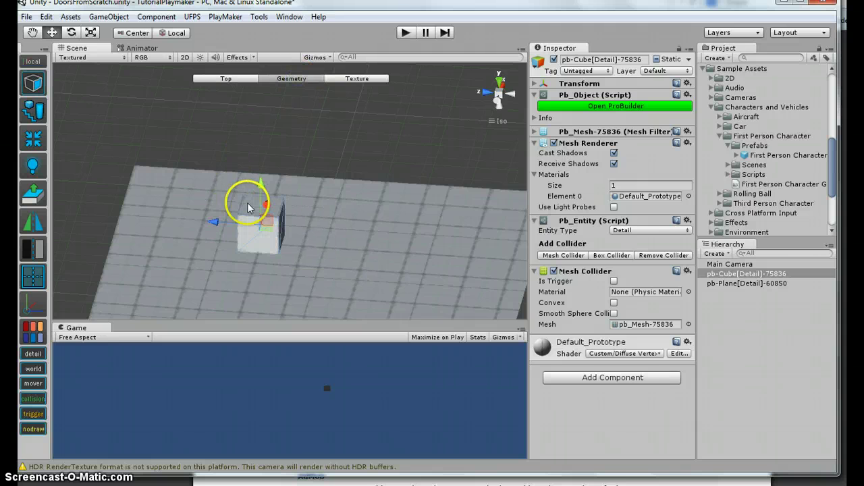
left_click(247, 208)
left_click(257, 207)
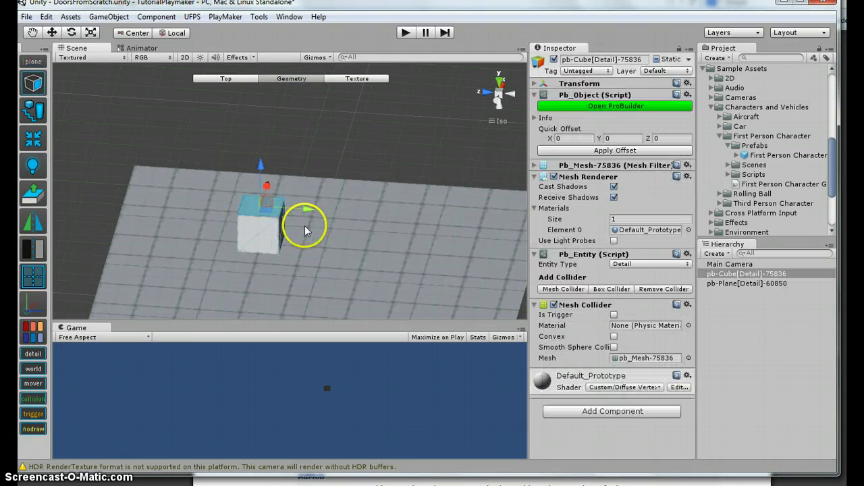
left_click_drag(334, 243, 351, 201, "alt")
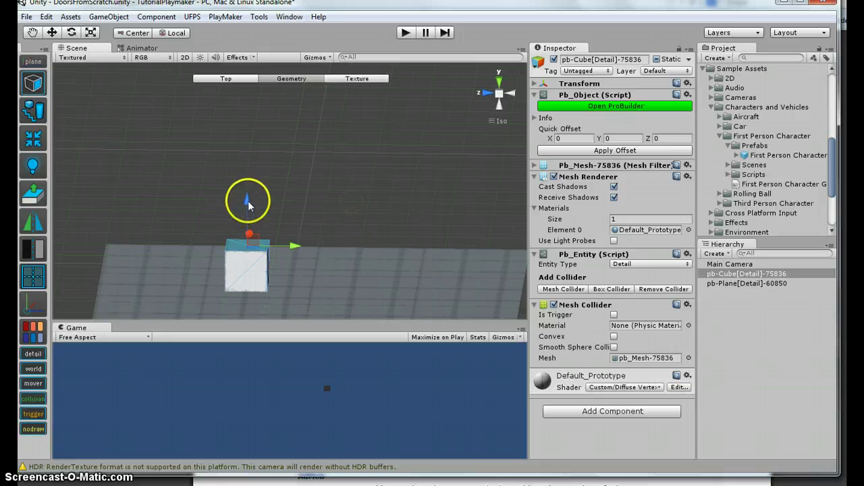
left_click_drag(247, 205, 248, 123, "shift")
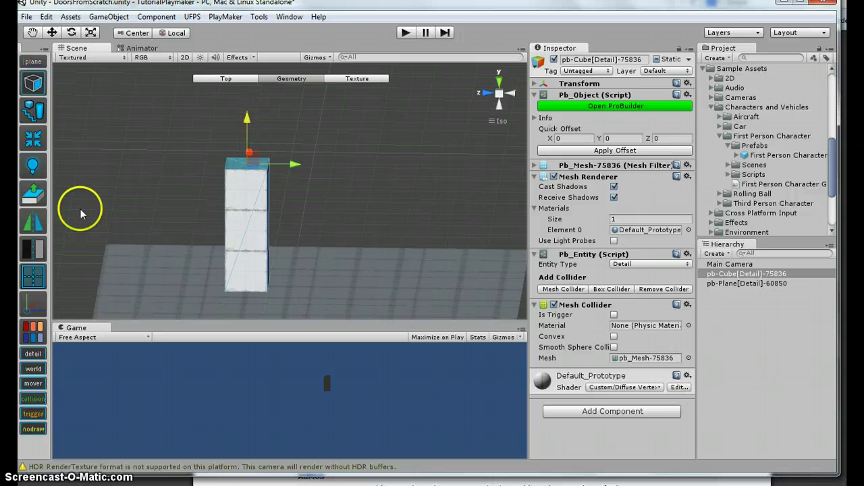
left_click(41, 195)
left_click_drag(255, 108, 248, 86)
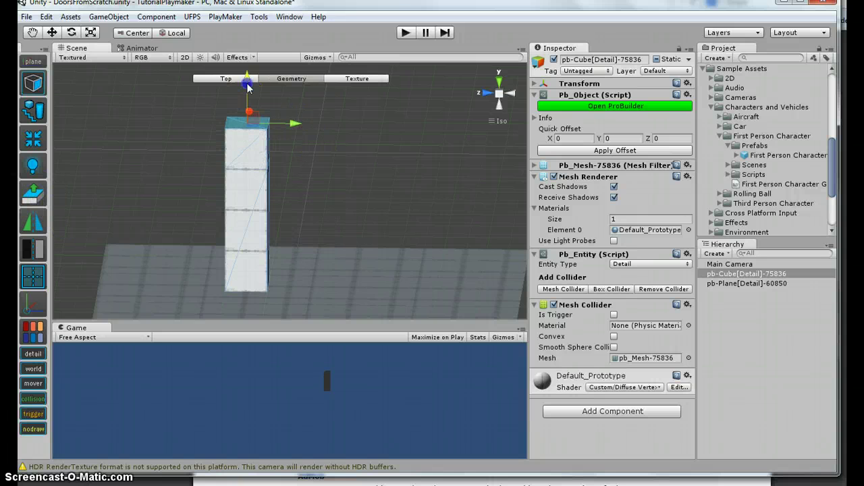
Step: Extrude the side face of the pillar's uppermost block four units horizontally to form a lintel
mouse_move(359, 157)
left_mouse_down("alt")
mouse_move(324, 162)
mouse_move(427, 167)
mouse_move(377, 155)
left_mouse_up("alt")
left_click(334, 142)
left_click(31, 192)
left_click_drag(319, 203, 403, 188, "alt")
left_click_drag(347, 165, 463, 165)
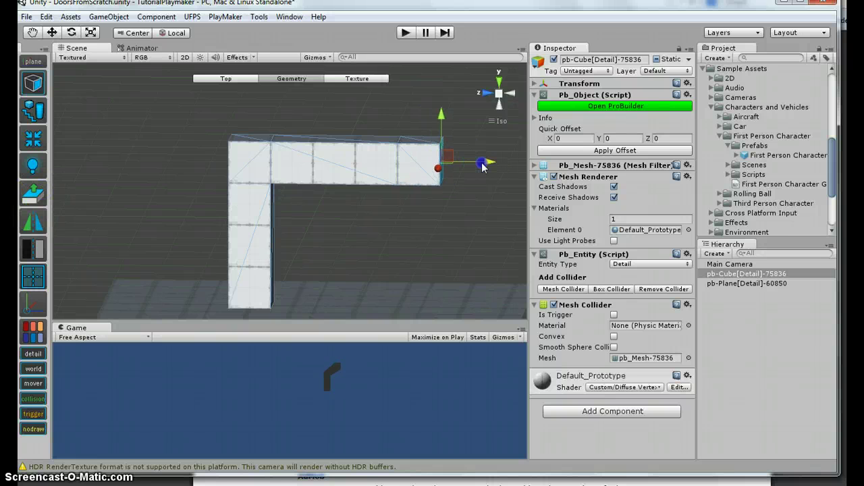
Step: Extrude the underside of the lintel's free end down to the plane as a second post, and return to top-level editing
middle_click_drag(463, 165, 437, 231)
left_click(414, 235)
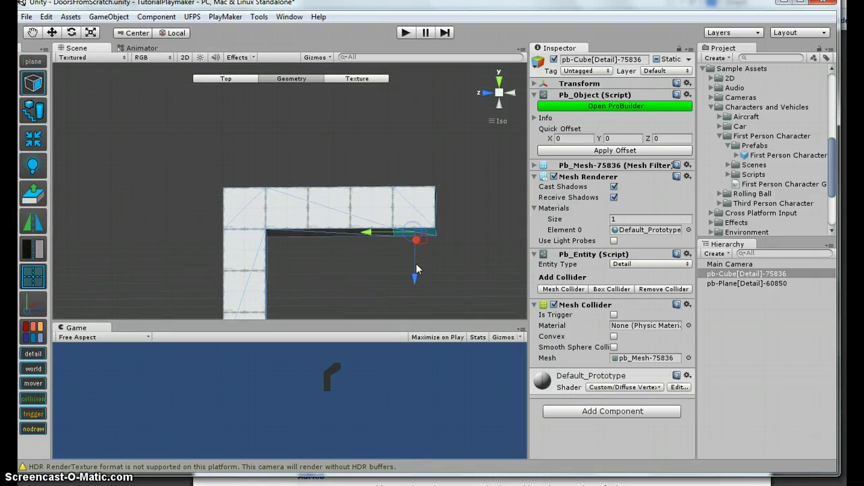
left_click(33, 193)
left_click_drag(388, 191, 361, 219, "alt")
left_click(230, 77)
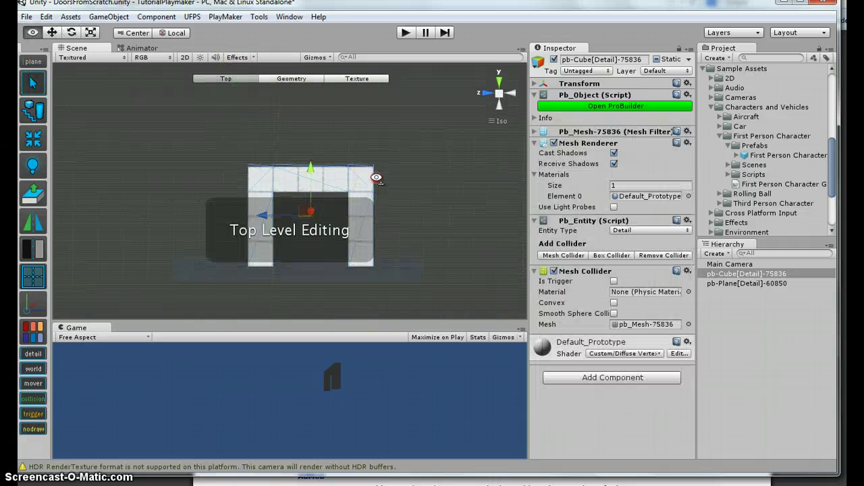
left_click_drag(376, 180, 372, 251, "alt")
scroll(372, 250, "up", 5)
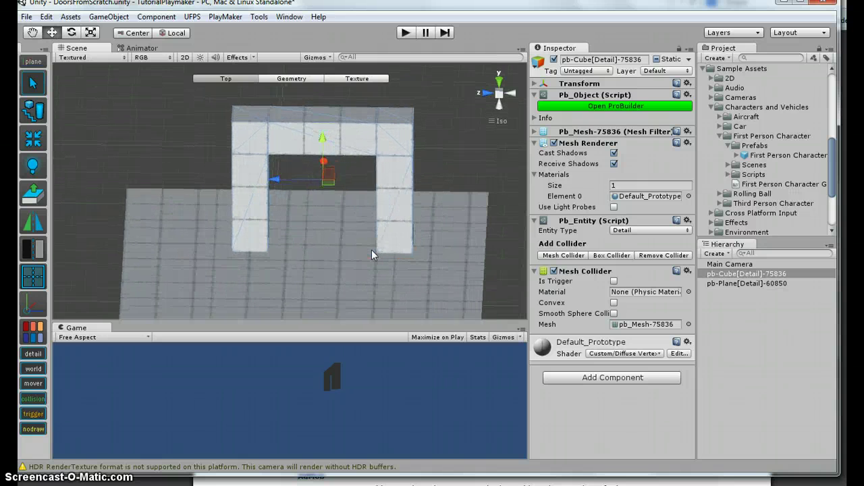
Step: Add a directional light to the scene, move it well away from the door frame, and deselect it
left_click(764, 329)
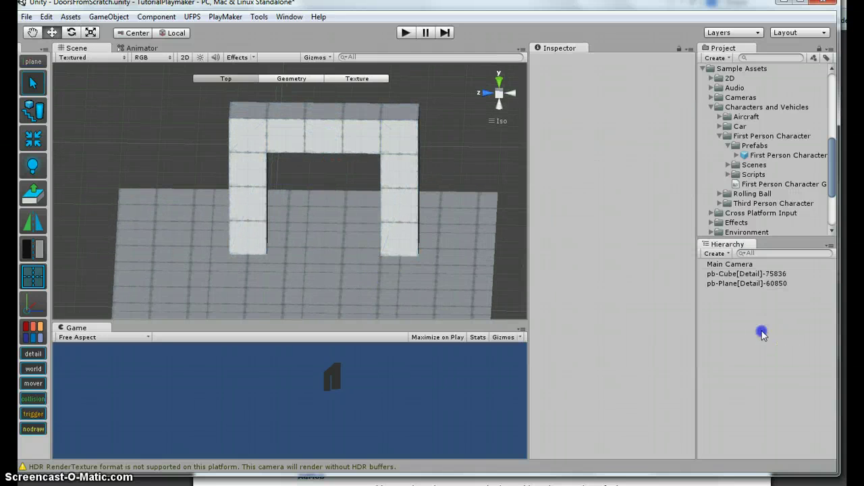
left_click(718, 254)
left_click(744, 236)
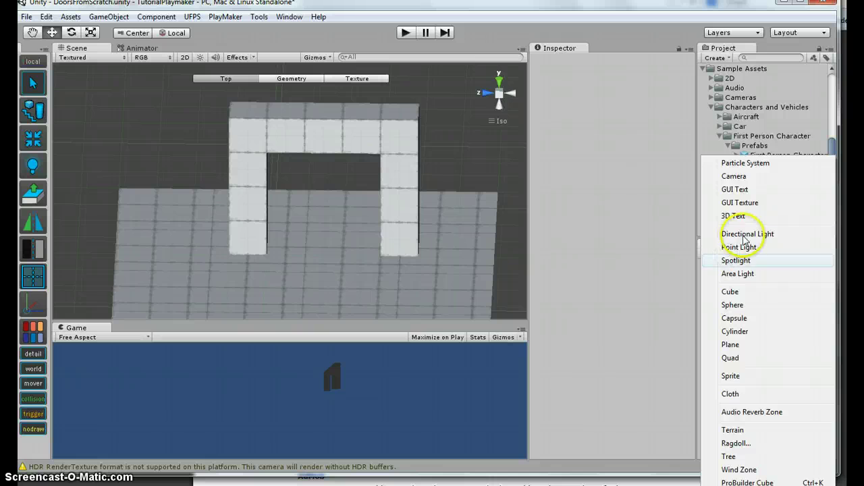
left_click(744, 236)
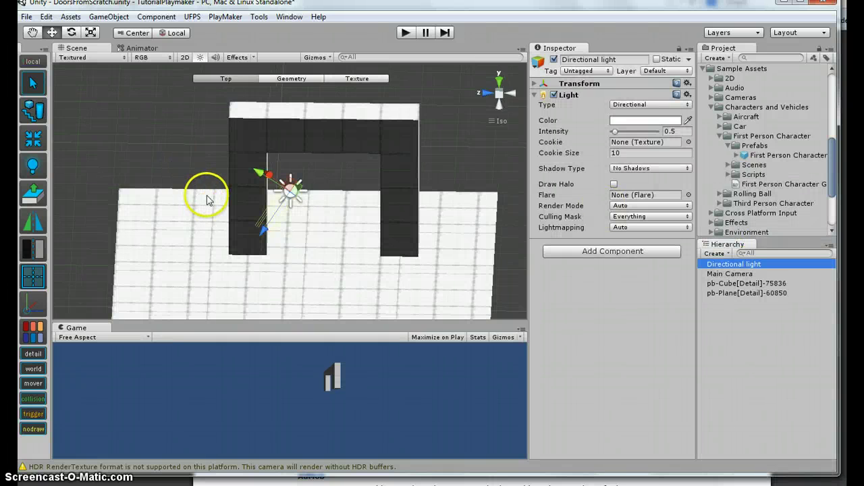
left_click(119, 132)
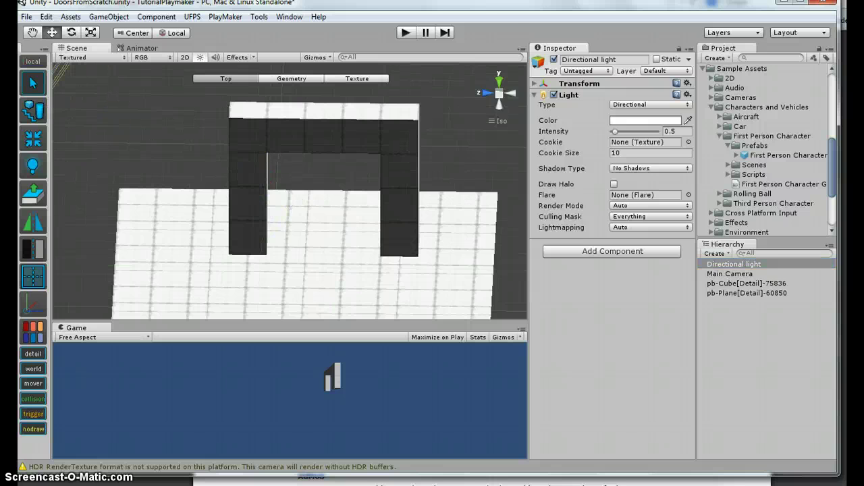
left_click(796, 351)
Step: Create a second 1 × 1 × 1 ProBuilder cube and place it inside the doorway on the plane, against one post
mouse_move(324, 255)
left_mouse_down("alt")
mouse_move(334, 207)
mouse_move(333, 253)
left_mouse_up("alt")
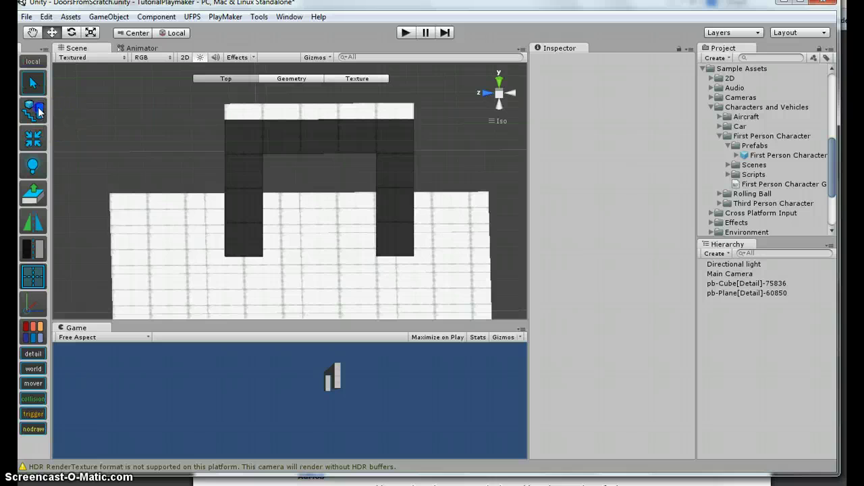
left_click(35, 110)
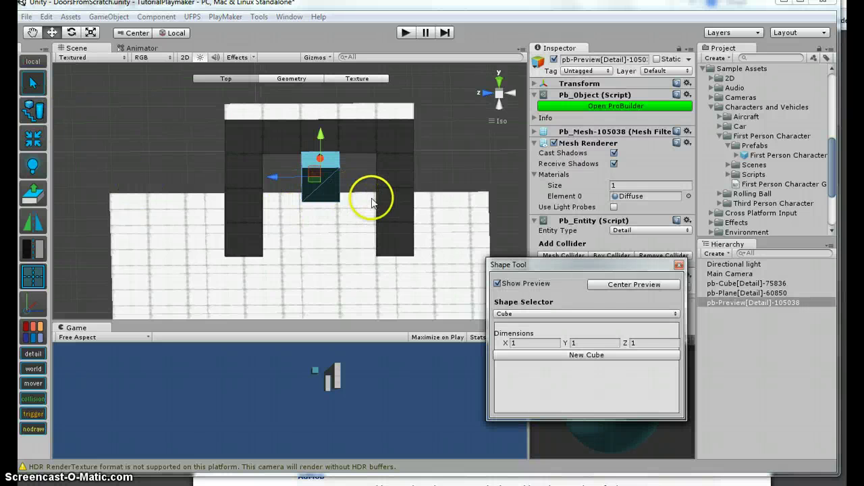
left_click(604, 356)
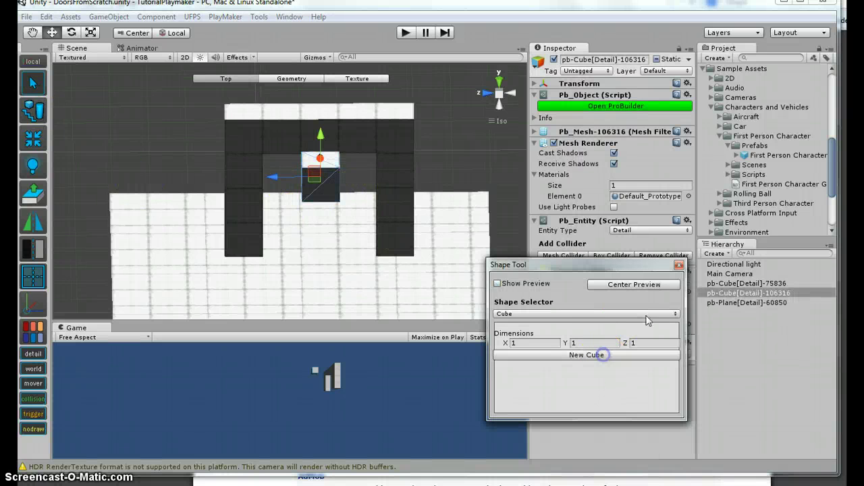
left_click(678, 265)
left_click_drag(428, 183, 320, 249, "alt")
left_click_drag(326, 143, 309, 161)
Step: Fill the doorway by stretching the cube's side face to the opposite post and top face to the lintel, and select its front face
right_click_drag(367, 204, 387, 166)
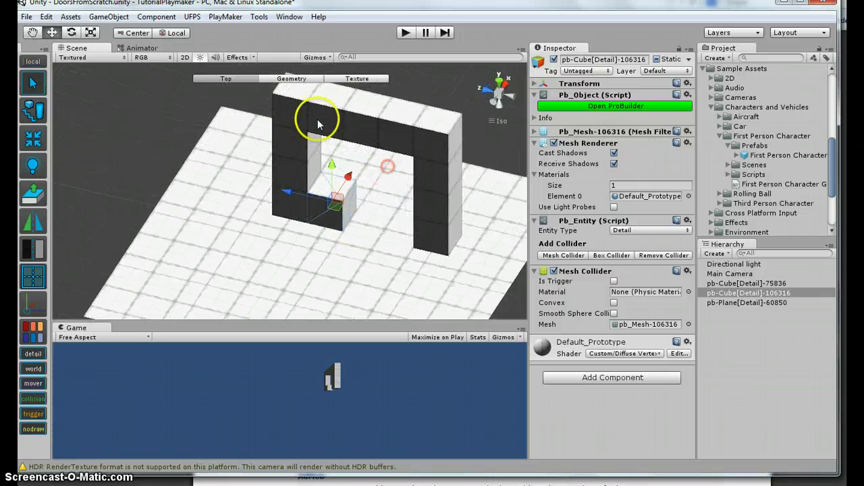
left_click(291, 79)
left_click(353, 208)
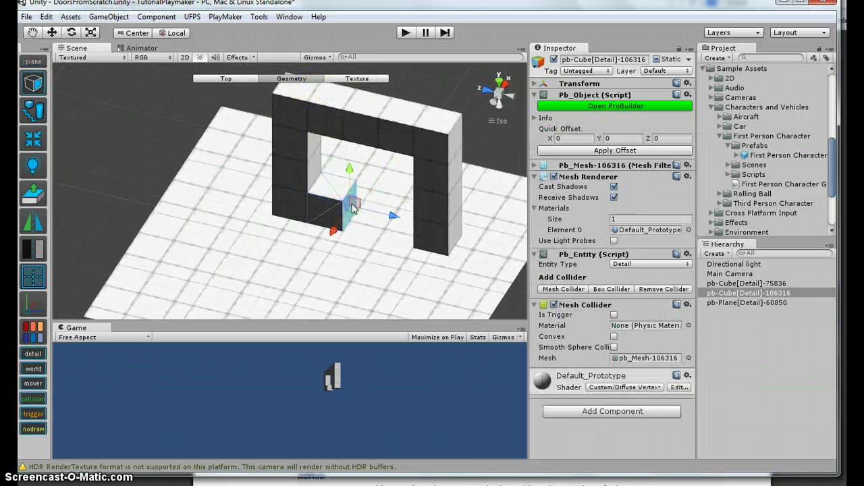
left_click_drag(353, 208, 448, 236, "shift")
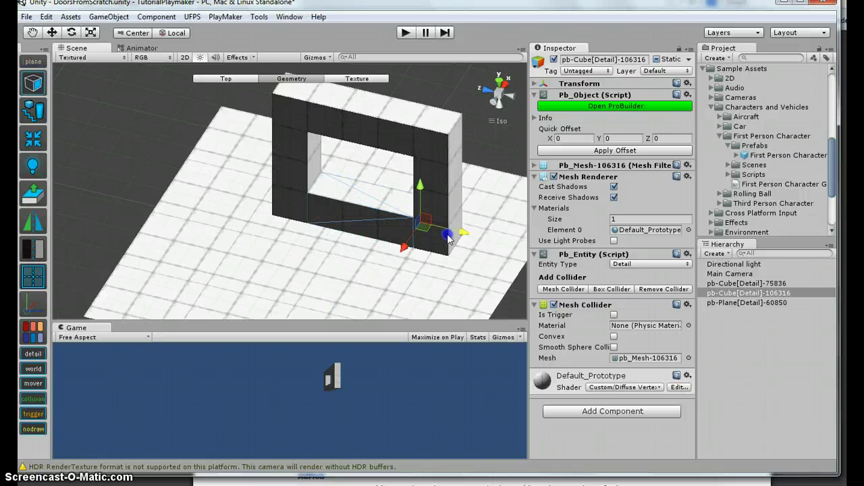
left_click(373, 196)
left_click_drag(376, 155, 378, 101)
left_click(364, 166)
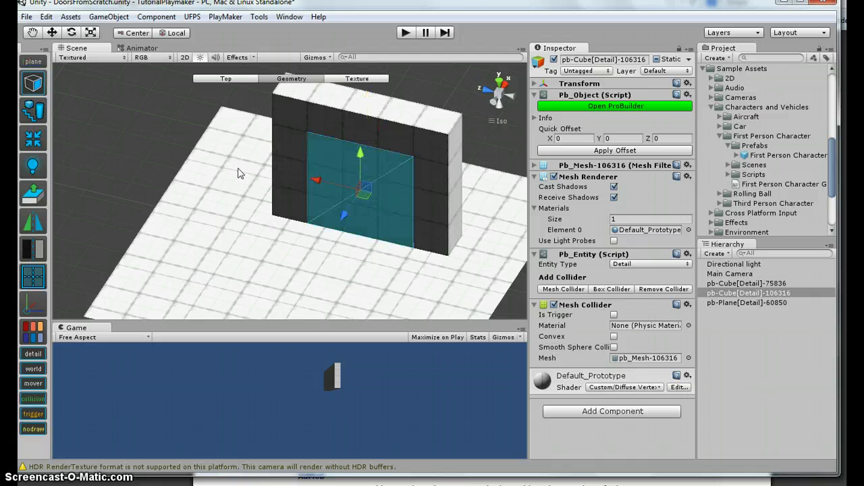
Step: Set the grid snap to 0.25, push the door's front and back faces inward to thin it, and return to top-level editing
left_click(25, 48)
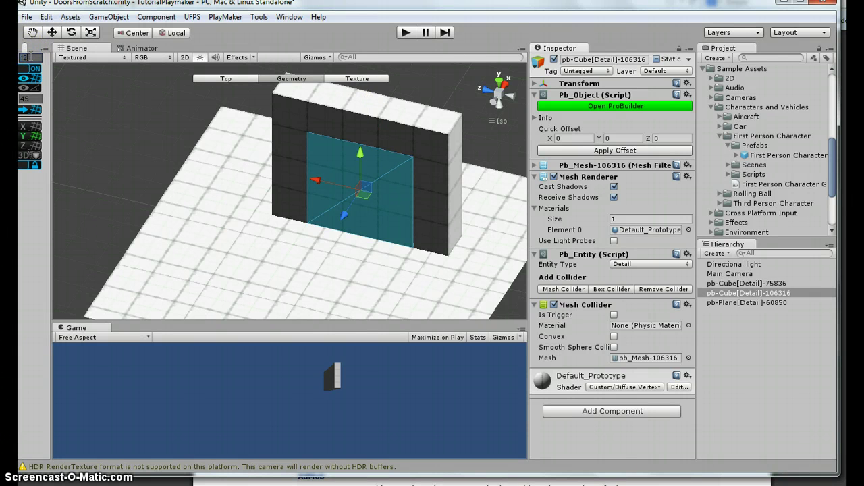
left_click_drag(345, 201, 348, 215)
left_click_drag(483, 171, 162, 181, "alt")
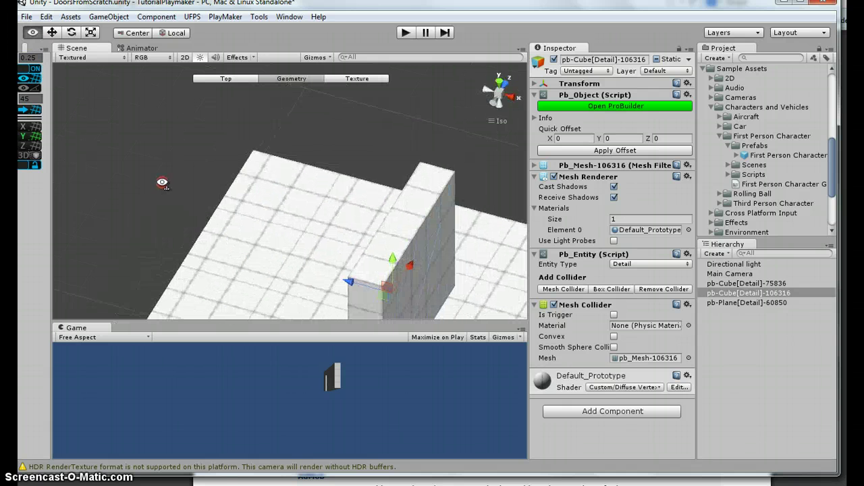
left_click(462, 311)
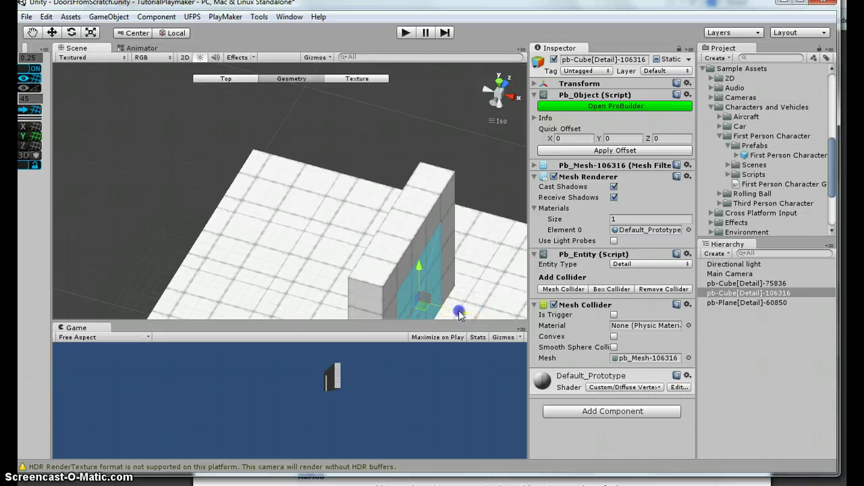
left_click_drag(328, 280, 696, 204, "alt")
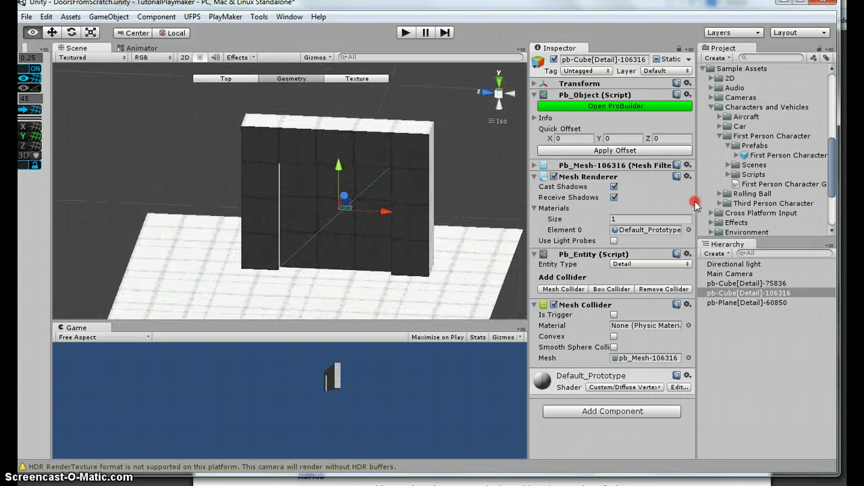
left_click(363, 200)
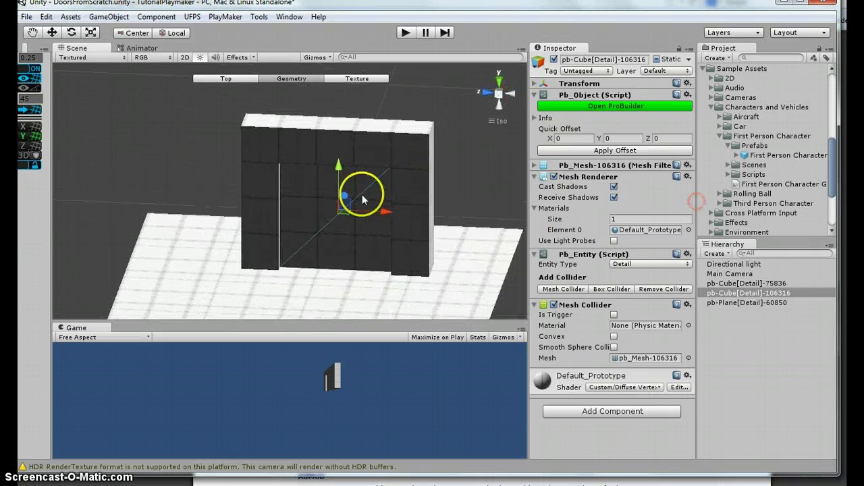
left_click(227, 79)
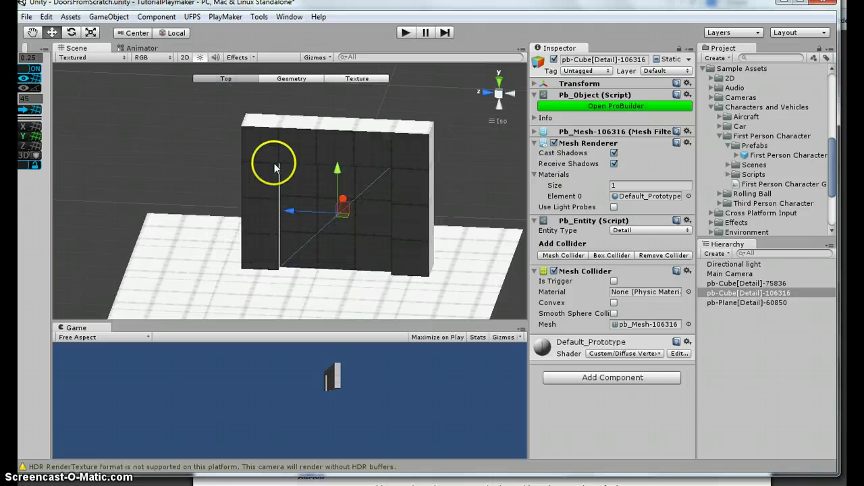
Step: Set the door's pivot at its bottom corner beside the post by selecting the vertices there in vertex editing
left_click(22, 51)
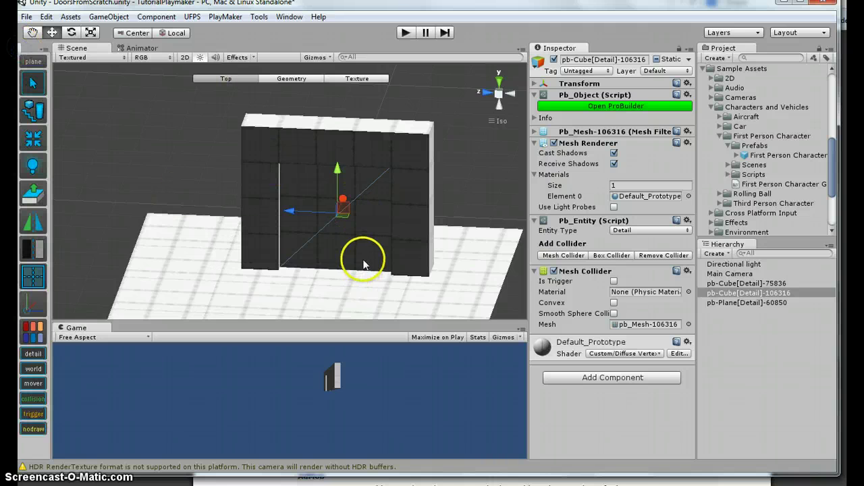
left_click(364, 228)
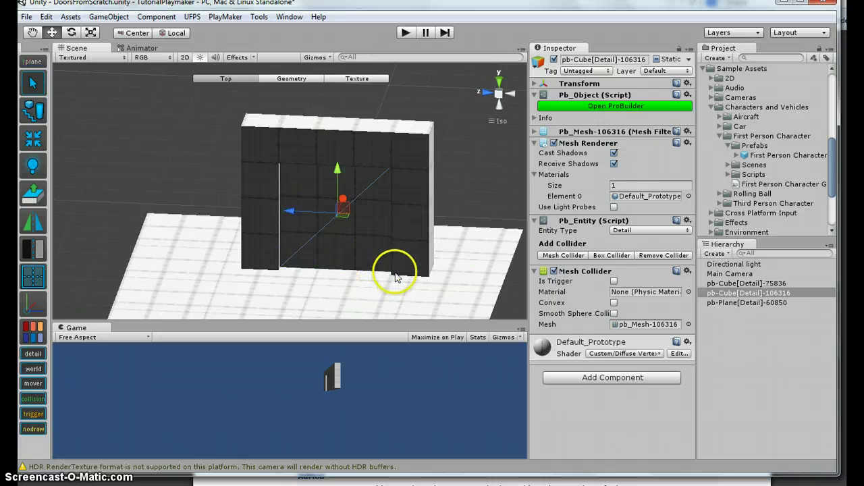
left_click(282, 79)
left_click(33, 82)
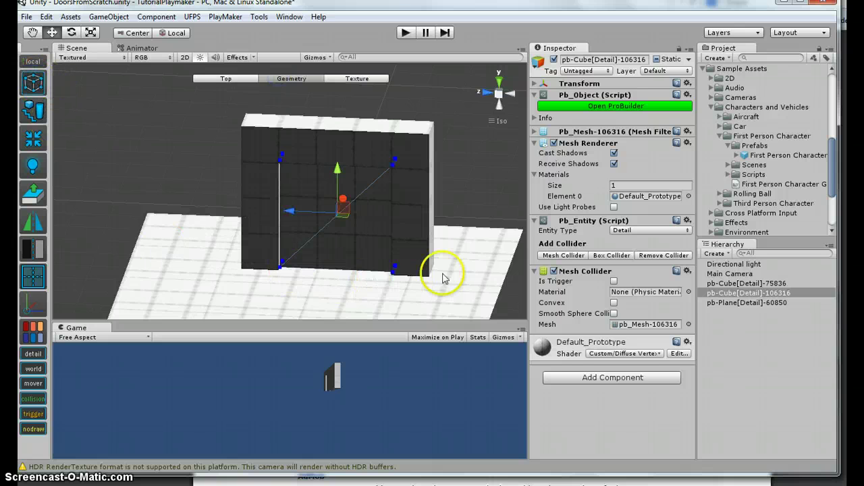
middle_click_drag(433, 276, 304, 237)
scroll(299, 245, "up", 3)
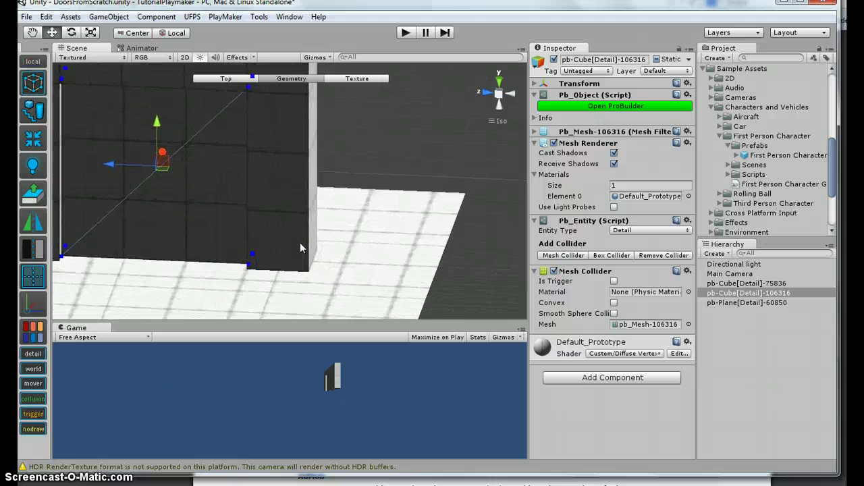
left_click_drag(292, 249, 322, 313, "alt")
left_click(358, 208)
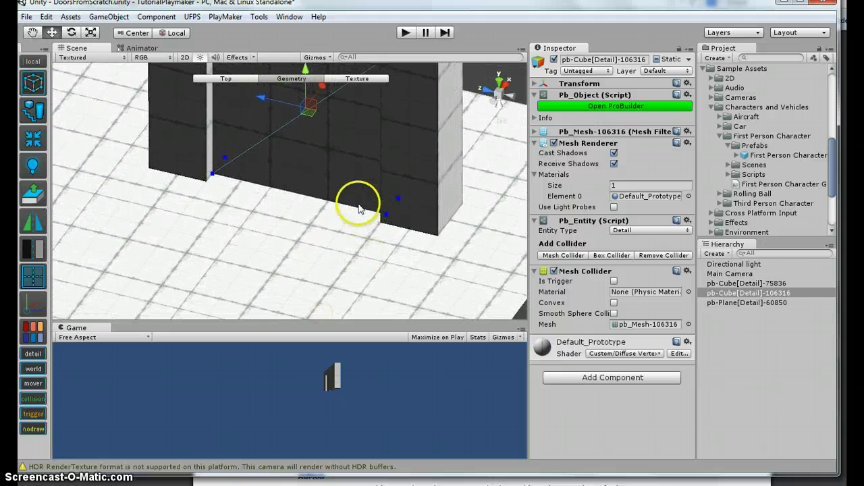
left_click(400, 247)
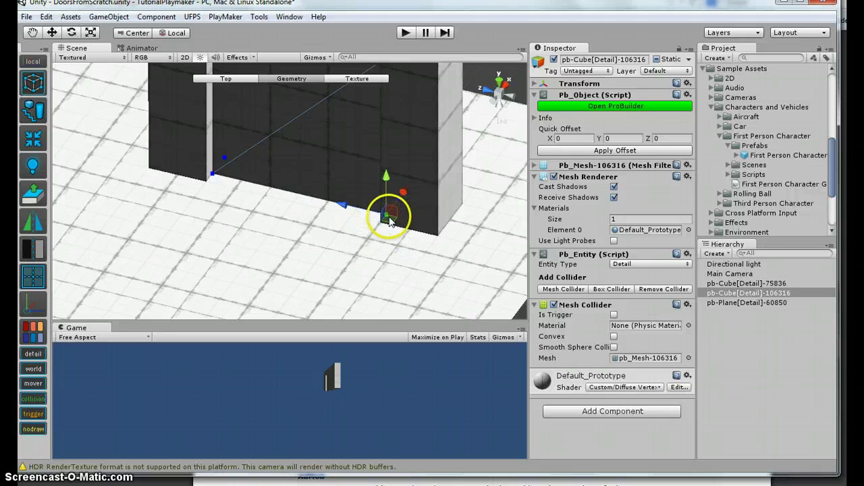
left_click(37, 308)
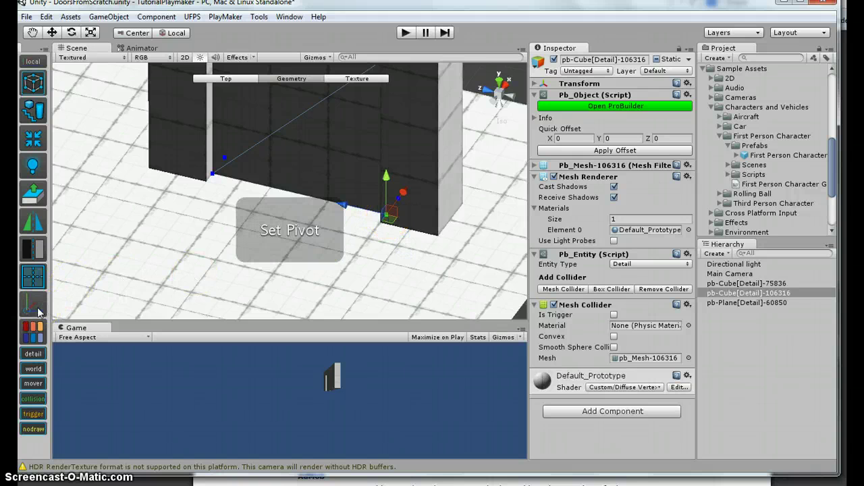
Step: Return to top-level editing and switch the transform handle from Center to Pivot to check the door's pivot
left_click(226, 78)
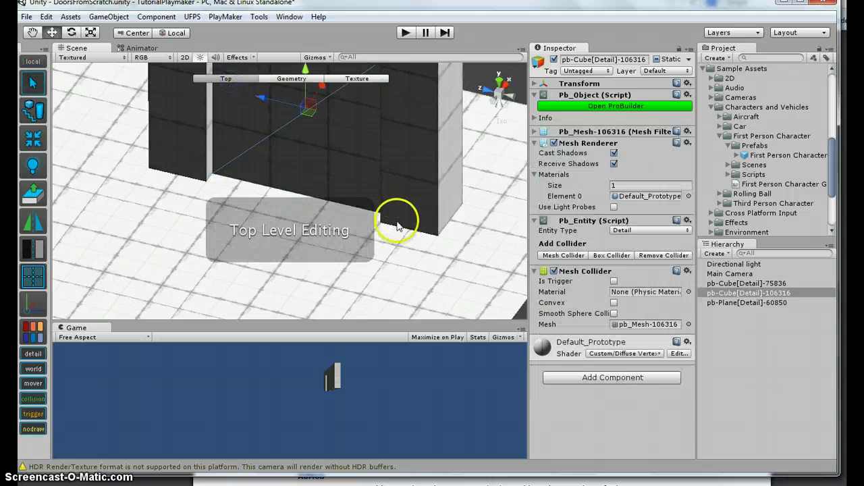
left_click(134, 33)
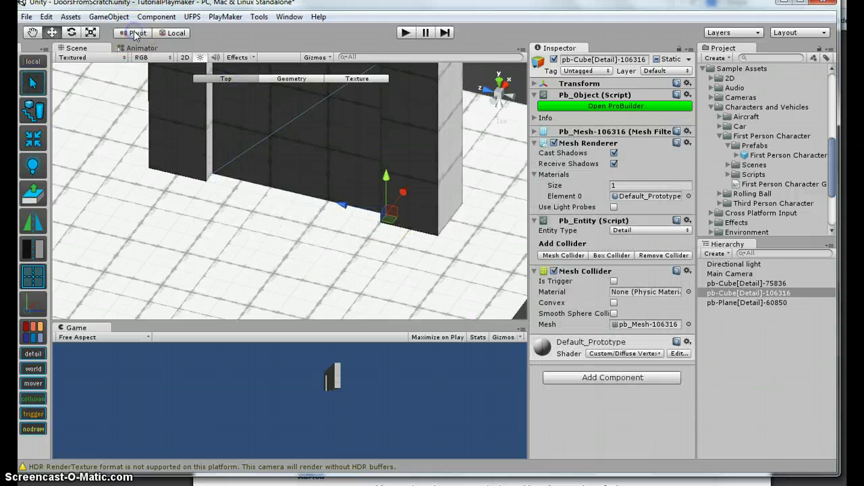
left_click_drag(382, 258, 467, 185, "alt")
scroll(324, 191, "down", 2)
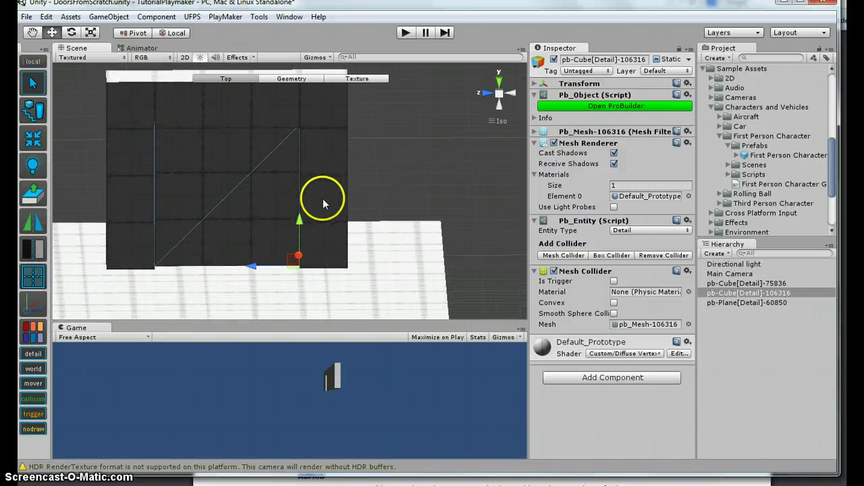
Step: Colour the whole door green with the ProBuilder vertex colour palette in texture editing
left_click(357, 79)
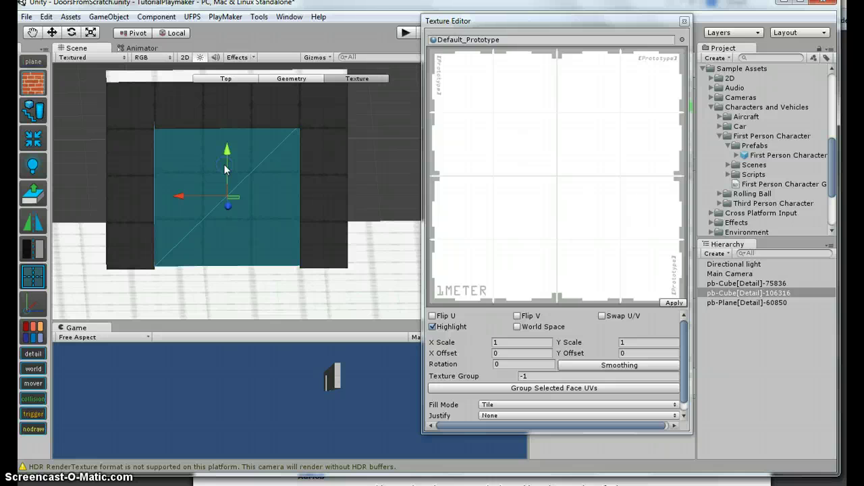
left_click(33, 331)
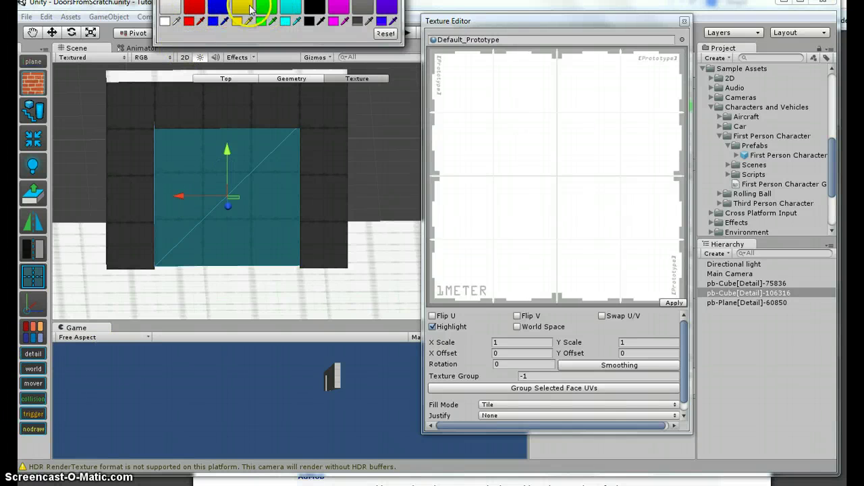
left_click(245, 8)
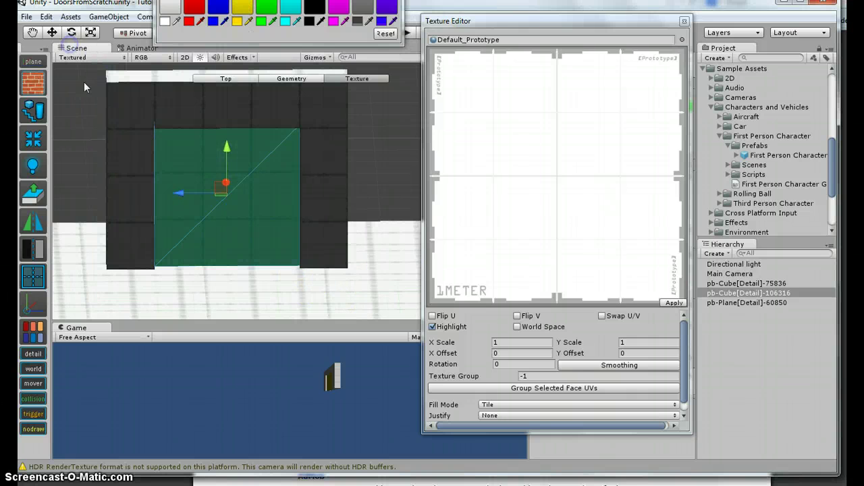
left_click(267, 8)
Step: Colour all faces of the door frame violet, return to top-level editing, and deselect the frame
left_click(120, 116)
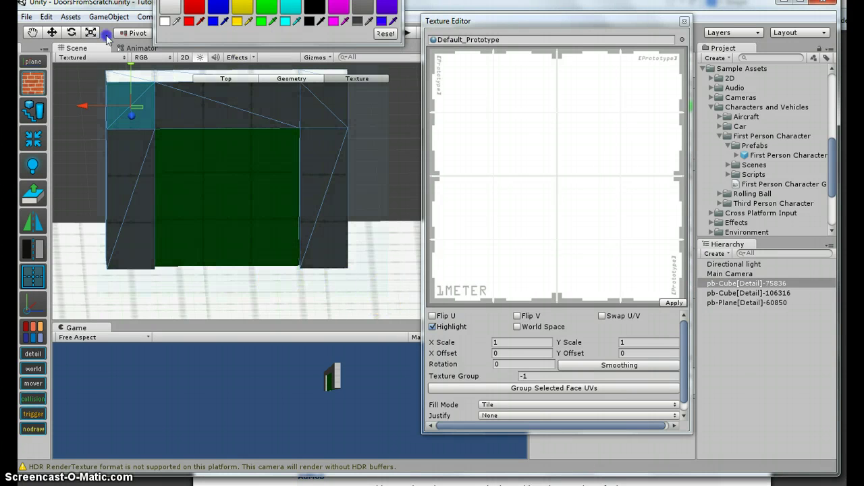
double_click(171, 88)
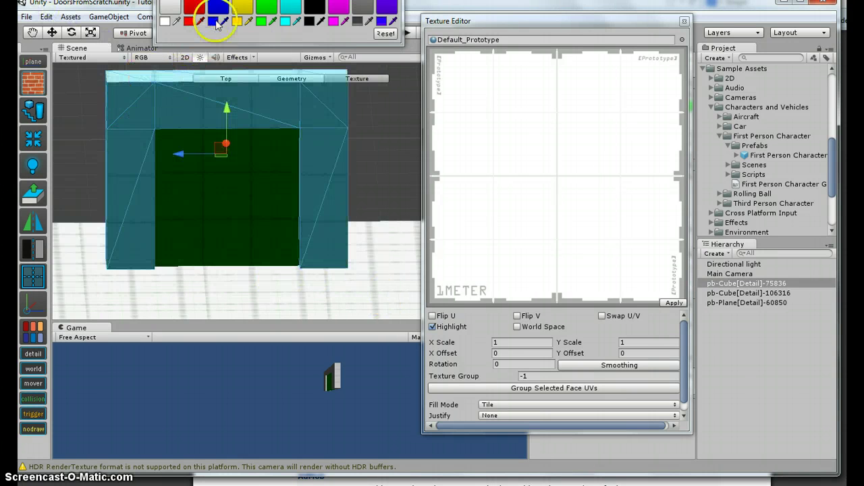
left_click(218, 9)
left_click(387, 8)
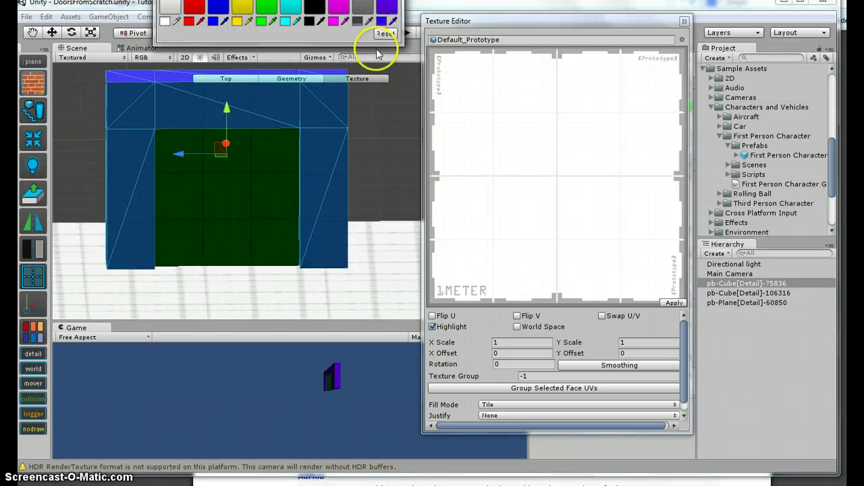
left_click(233, 83)
left_click(376, 135)
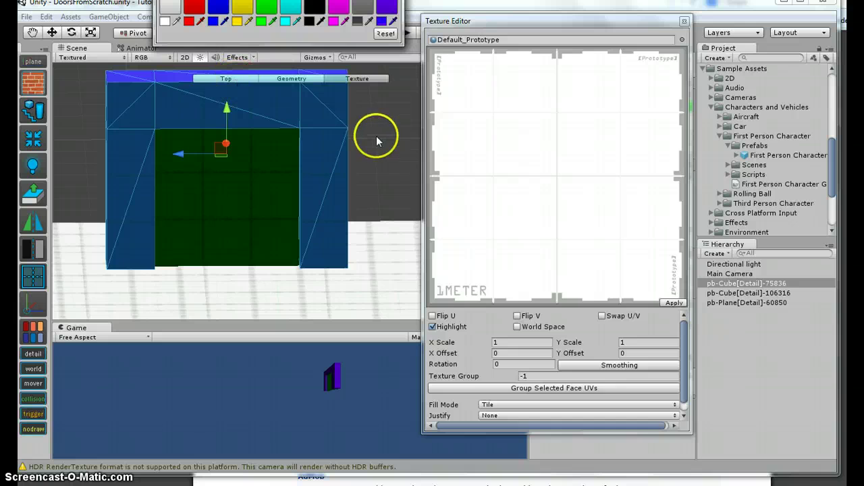
left_click(246, 80)
left_click(360, 162)
scroll(365, 159, "down", 3)
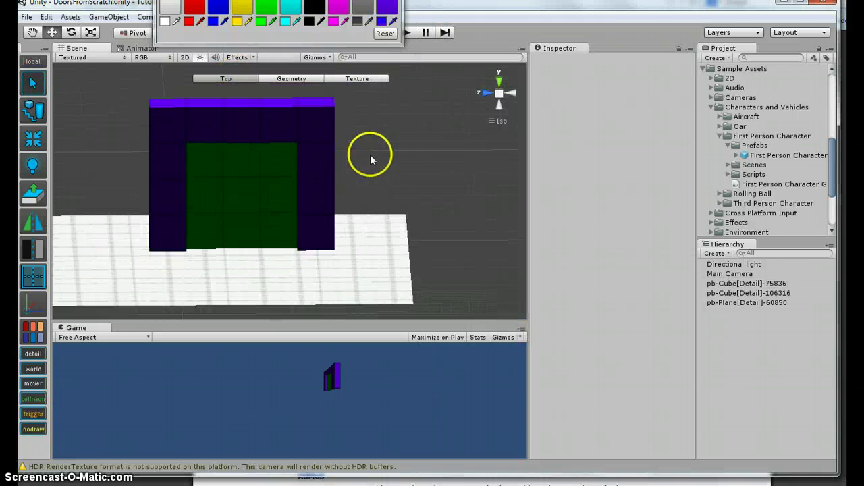
right_click_drag(371, 154, 320, 137)
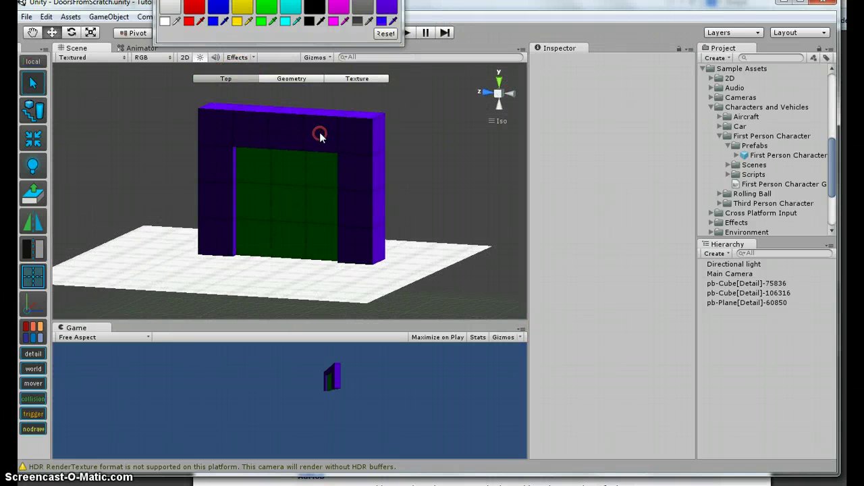
Step: Rotate the directional light to about X 152.1 and Y -31.35 to light the door's front, and deselect it
left_click(706, 264)
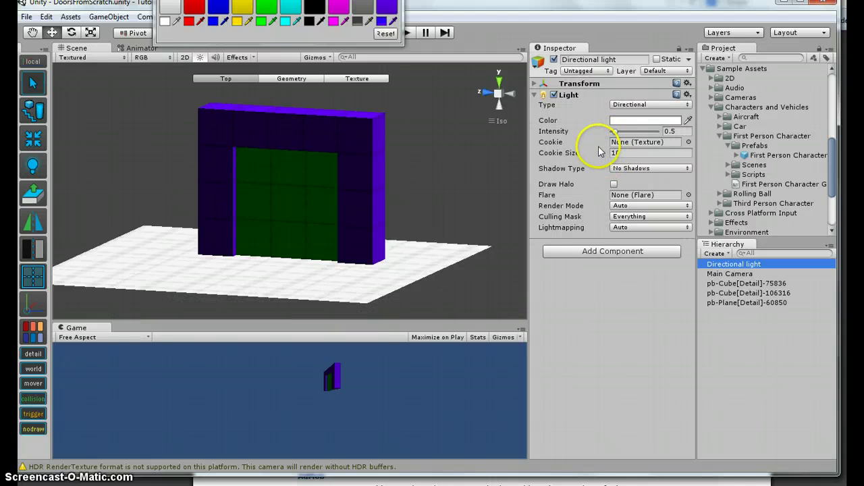
left_click(534, 83)
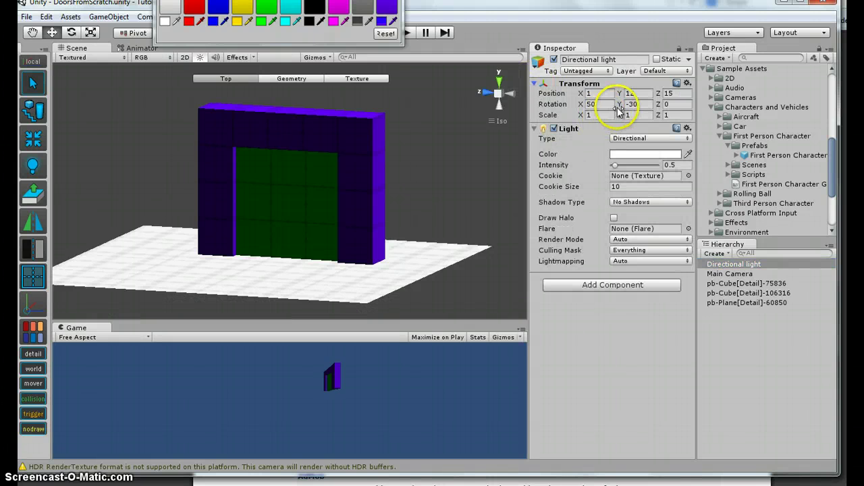
left_click_drag(619, 104, 810, 108)
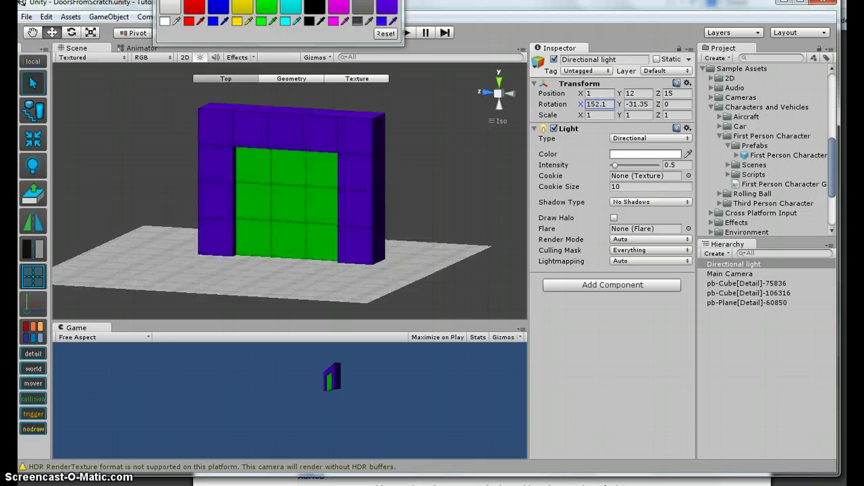
left_click(739, 368)
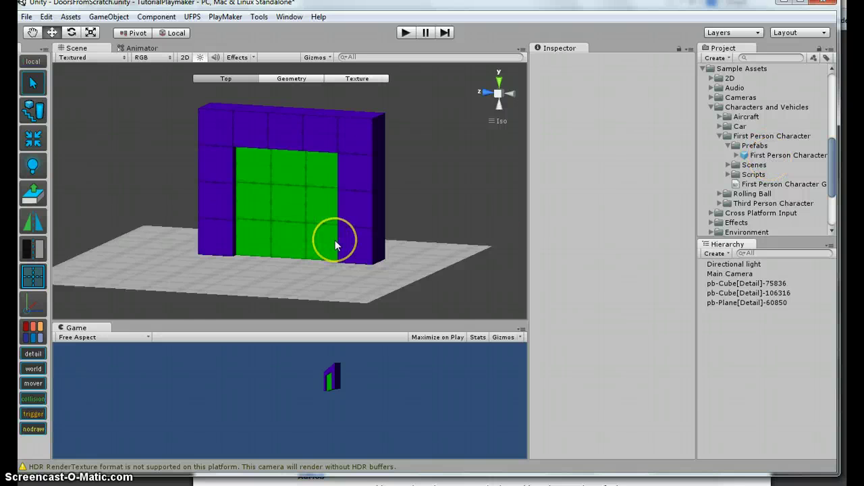
Step: Select the green door and collapse its Pb_Object, Mesh Renderer and Pb_Entity components
left_click(299, 200)
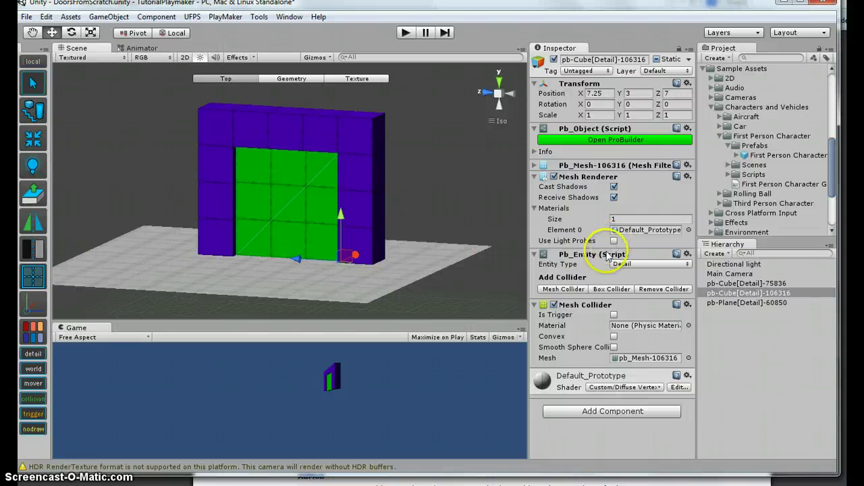
left_click(535, 129)
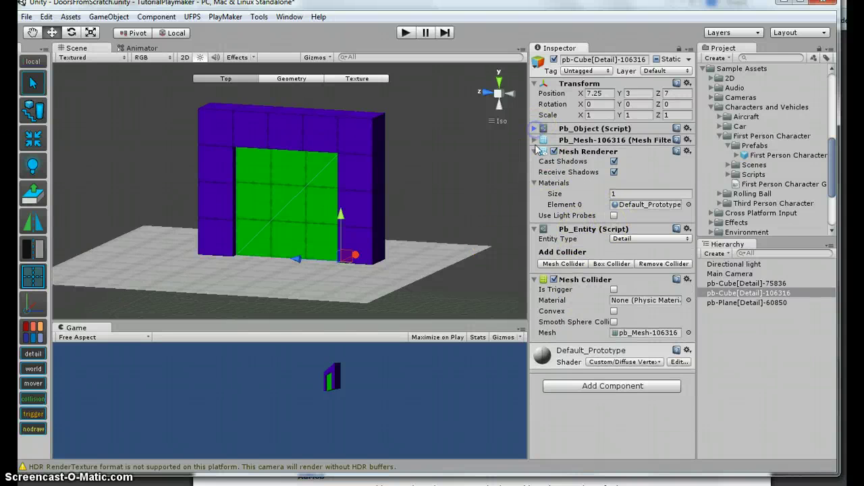
left_click(534, 151)
left_click(535, 162)
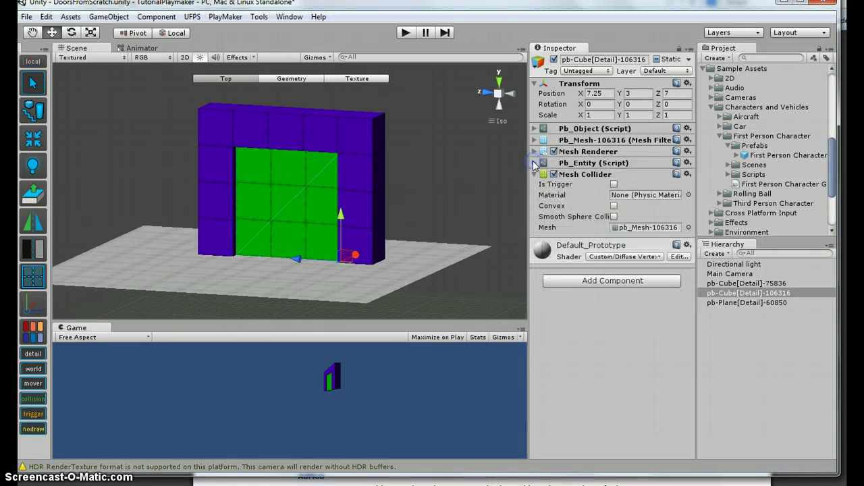
Step: Add a Hinge Joint physics component to the green door, collapse its Rigidbody settings and expand the Hinge Joint settings
left_click(613, 282)
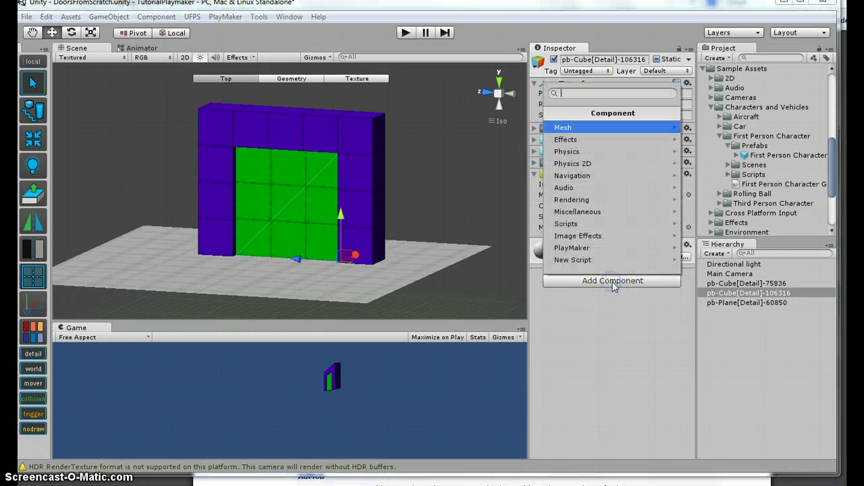
left_click(601, 156)
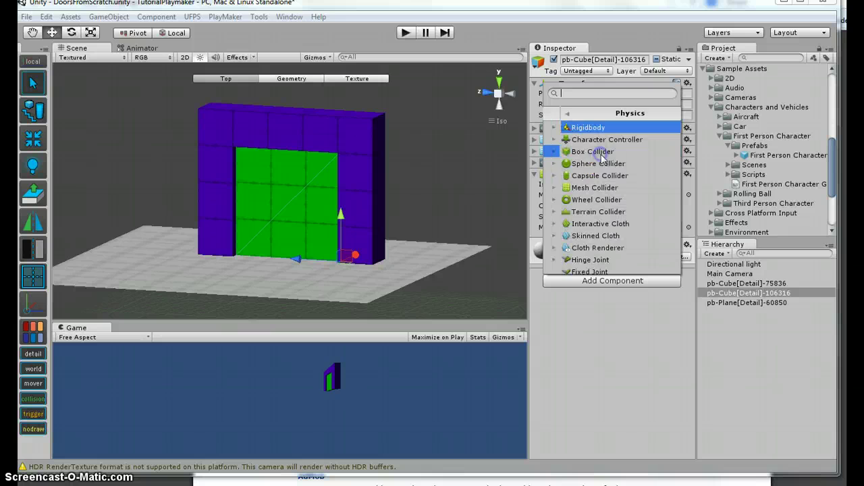
scroll(608, 162, "down", 3)
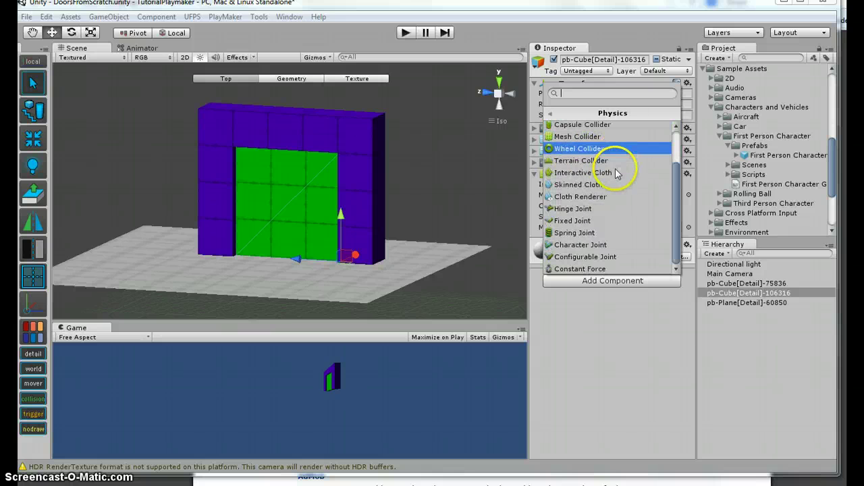
left_click(603, 209)
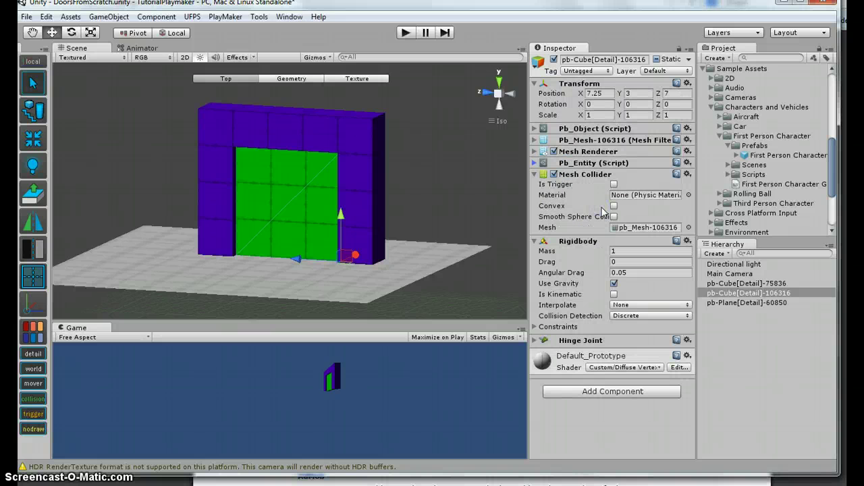
left_click(536, 243)
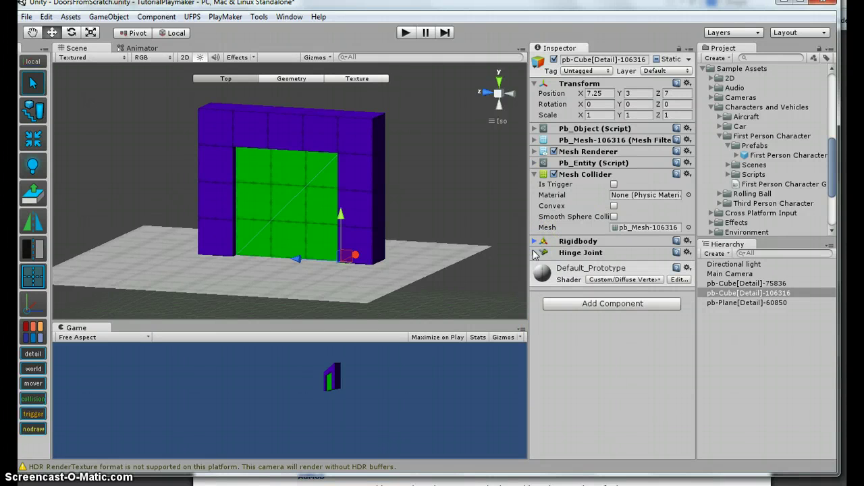
left_click(534, 252)
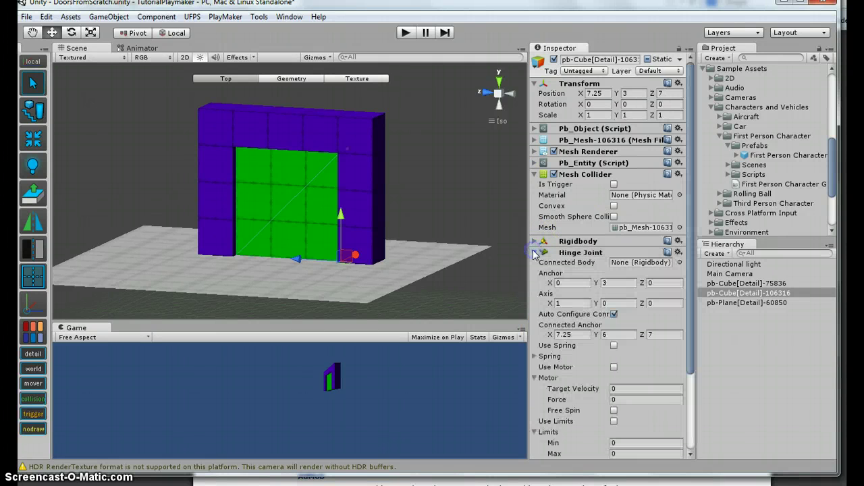
Step: Turn off the door's Static flag and set the Hinge Joint's Anchor Y to 1
left_click(647, 59)
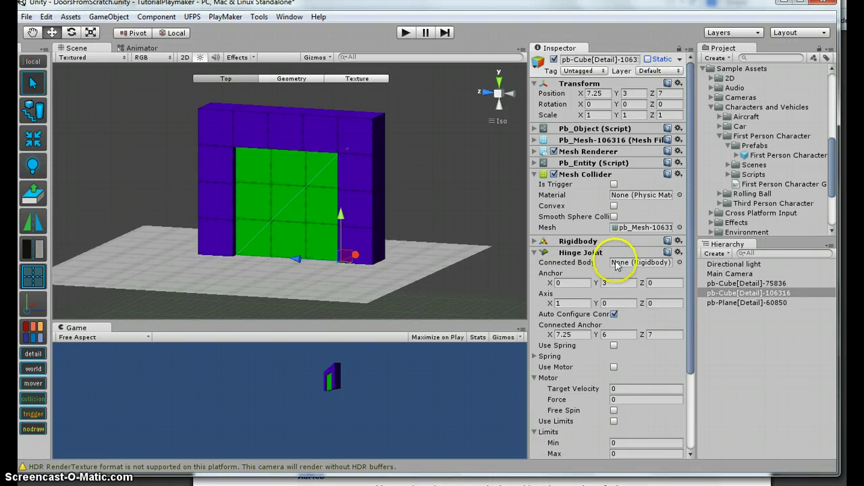
scroll(616, 270, "down", 3)
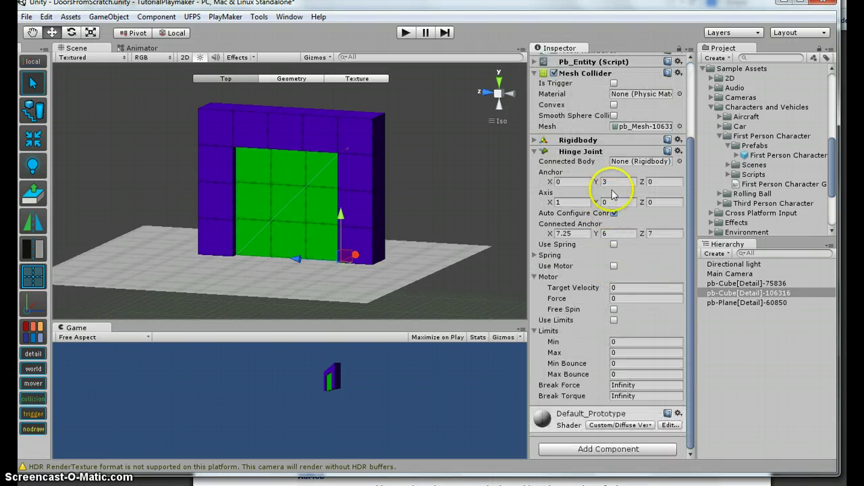
scroll(371, 238, "up", 5)
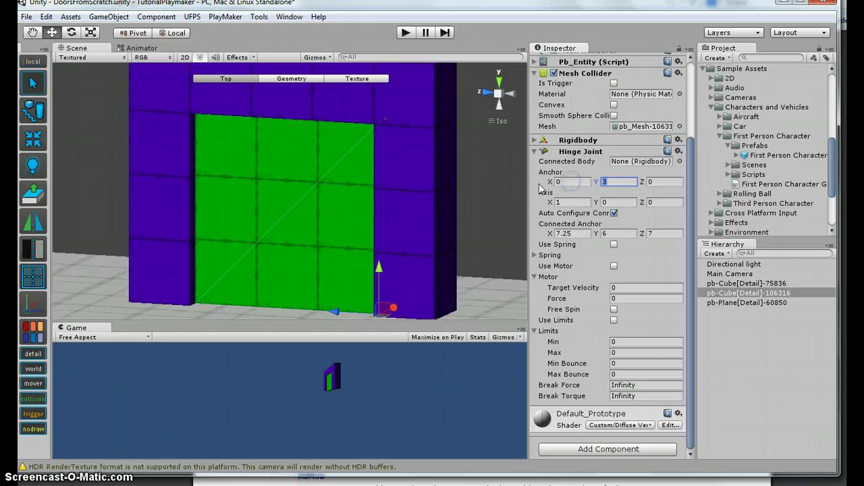
double_click(625, 181)
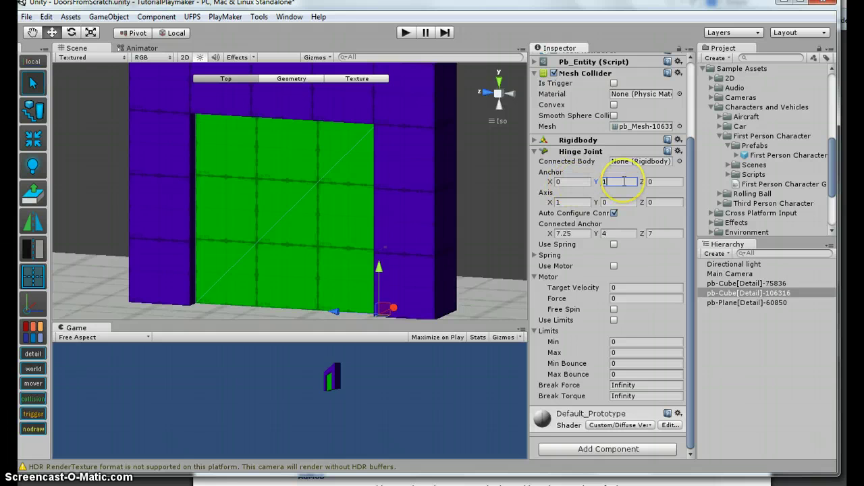
type("1")
Step: Set the Hinge Joint's Axis to X 0, Y 1, Z 0 and inspect the hinge side of the door
left_click(548, 203)
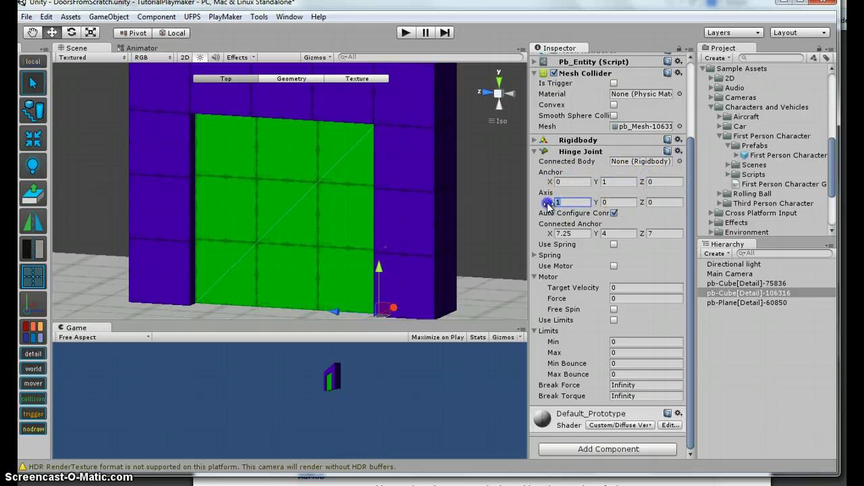
type("0")
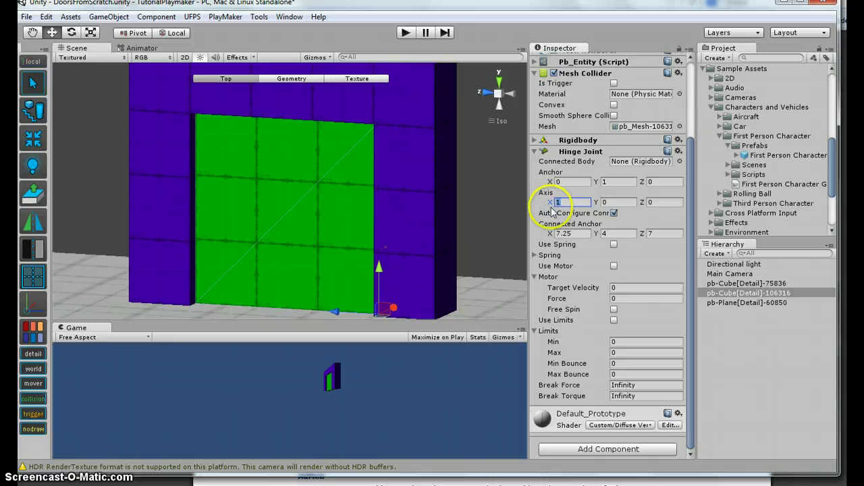
left_click(619, 203)
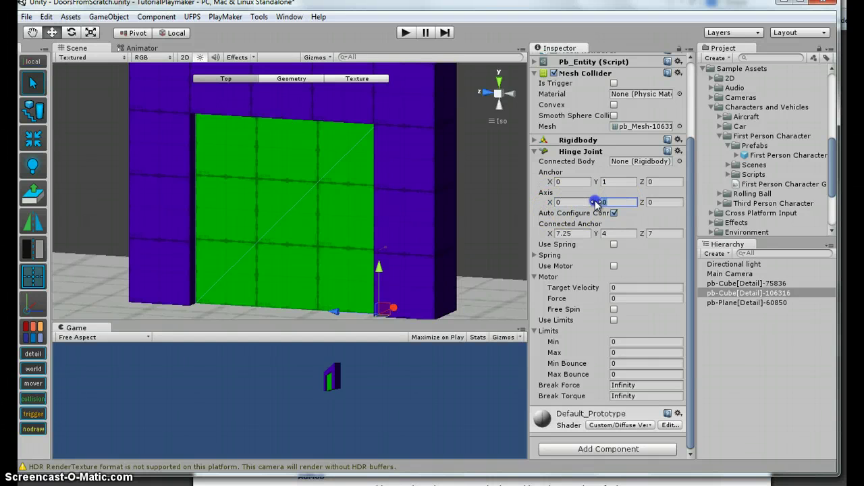
type("1")
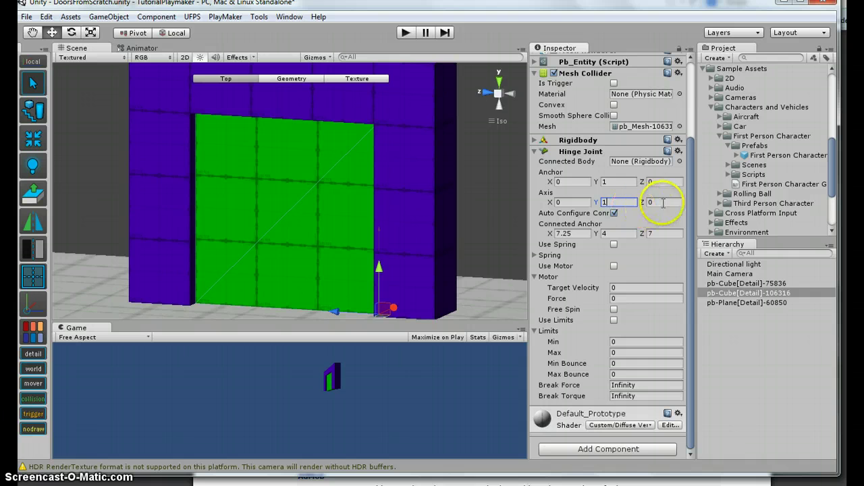
left_click(641, 203)
left_click(365, 292)
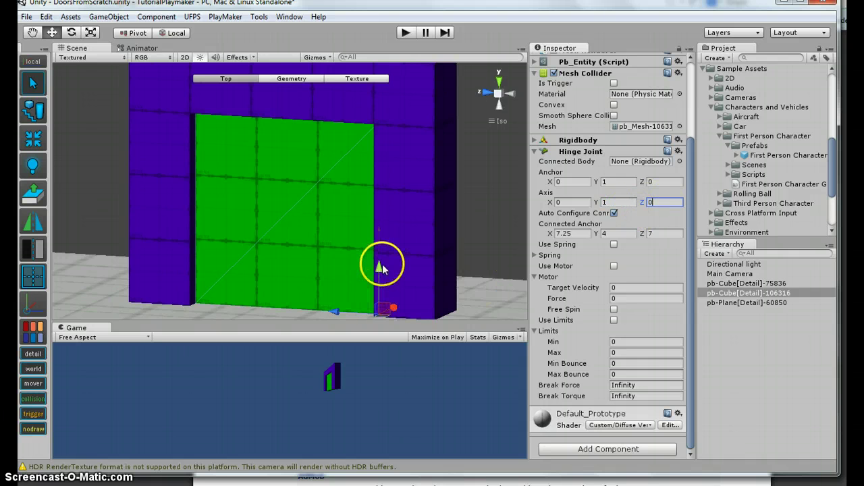
scroll(381, 268, "up", 3)
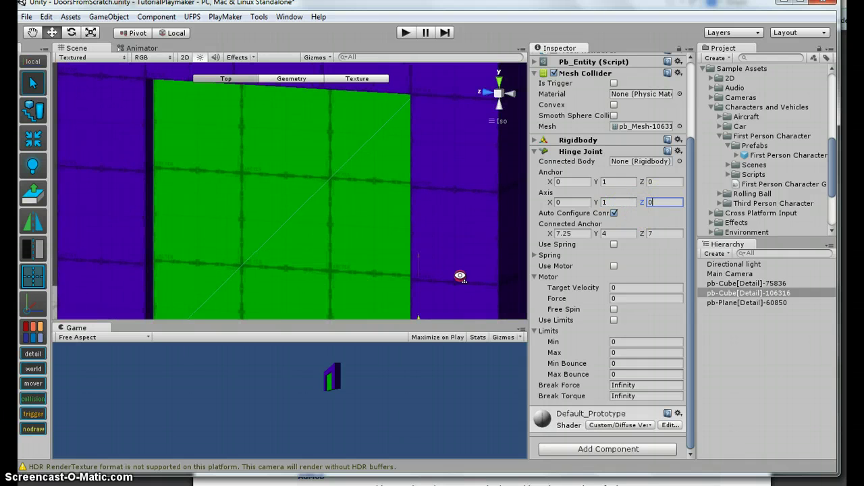
right_click_drag(460, 276, 434, 281)
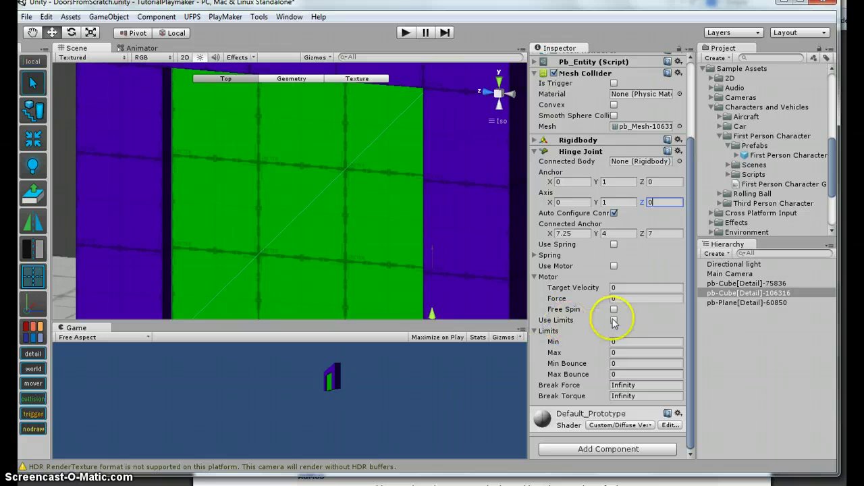
Step: Enable Use Limits on the Hinge Joint, set the Max limit to 105, and reselect the door
left_click(614, 321)
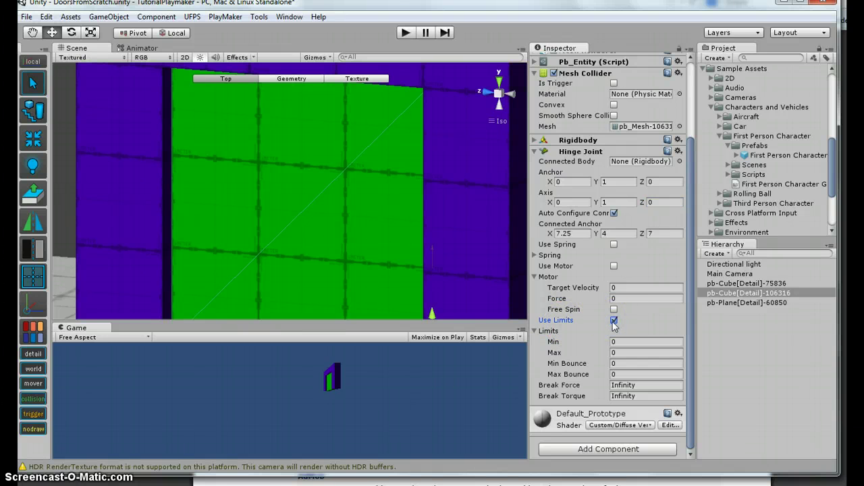
left_click(641, 353)
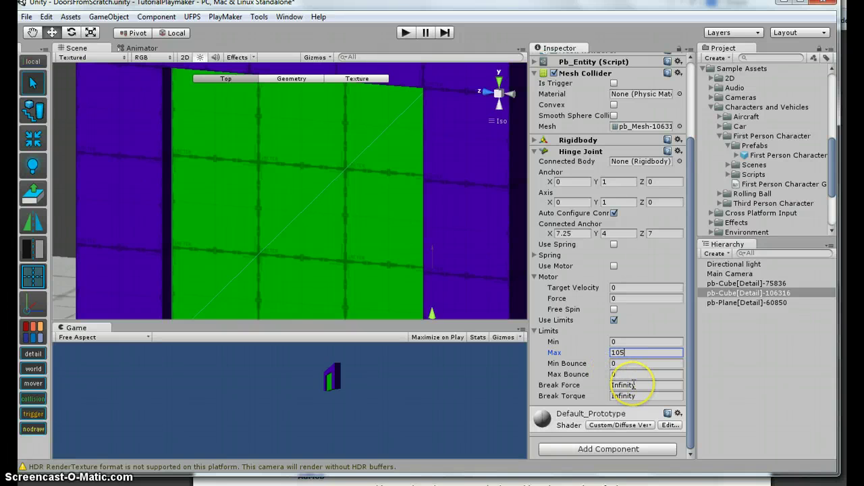
left_click(778, 353)
left_click(749, 295)
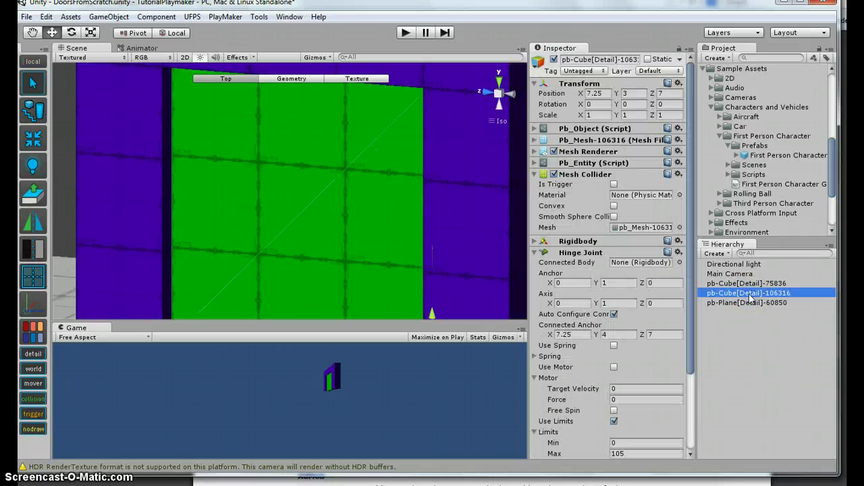
Step: Collapse the door's Hinge Joint and Mesh Collider components
scroll(403, 270, "down", 3)
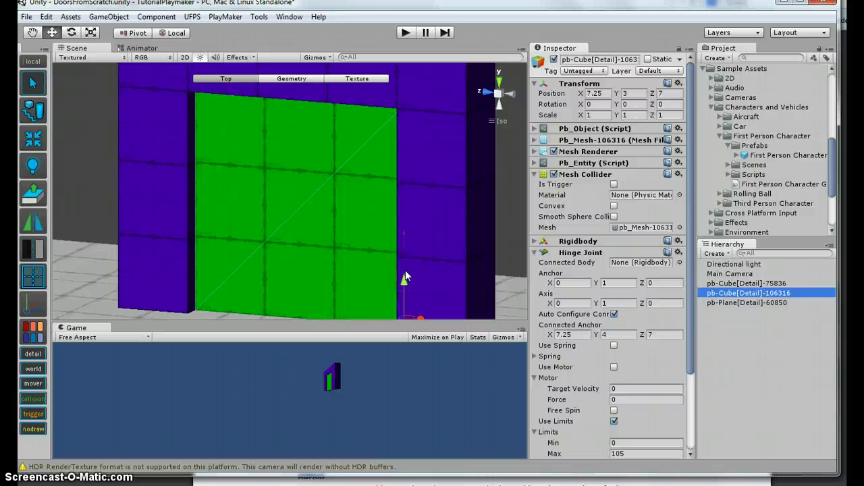
left_click(532, 252)
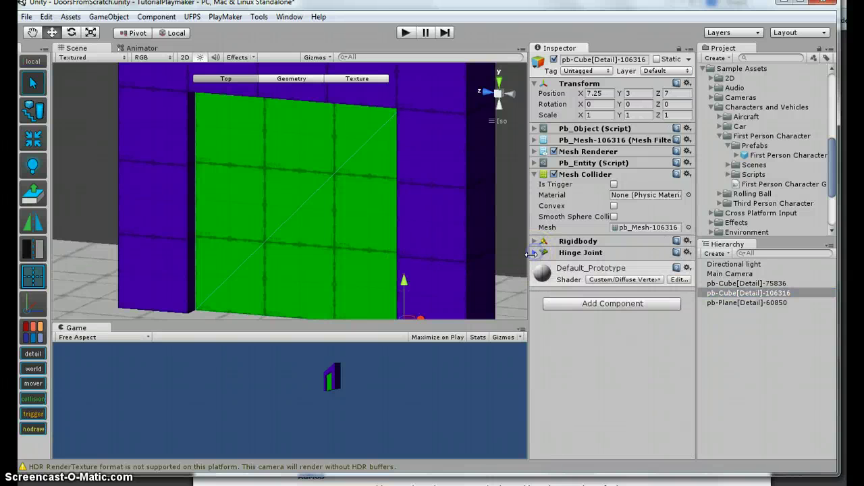
left_click(534, 174)
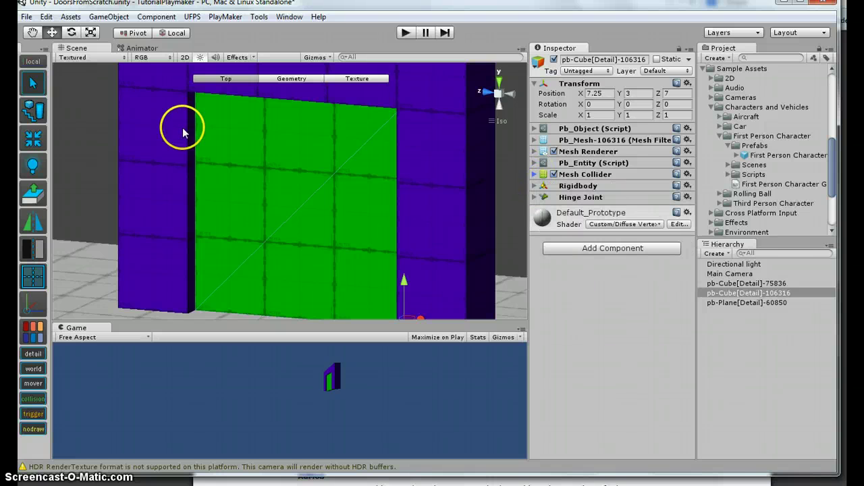
Step: Open the Animation window and move it aside so the door stays in view
left_click(289, 17)
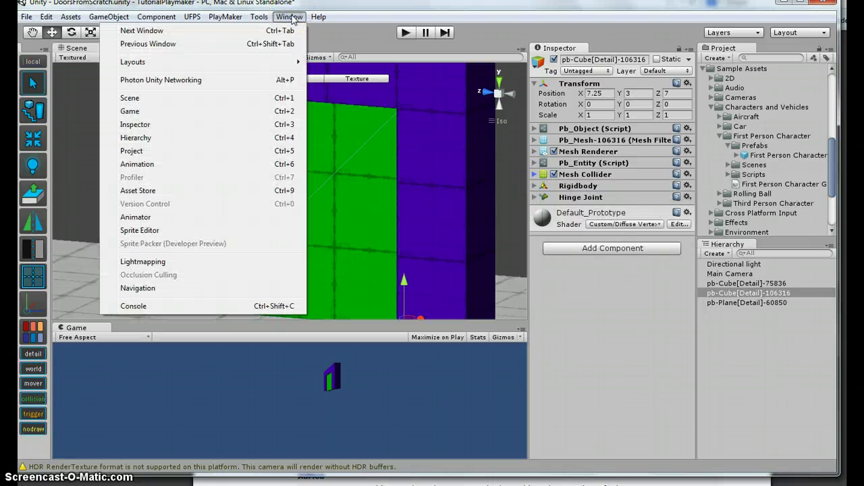
left_click(138, 164)
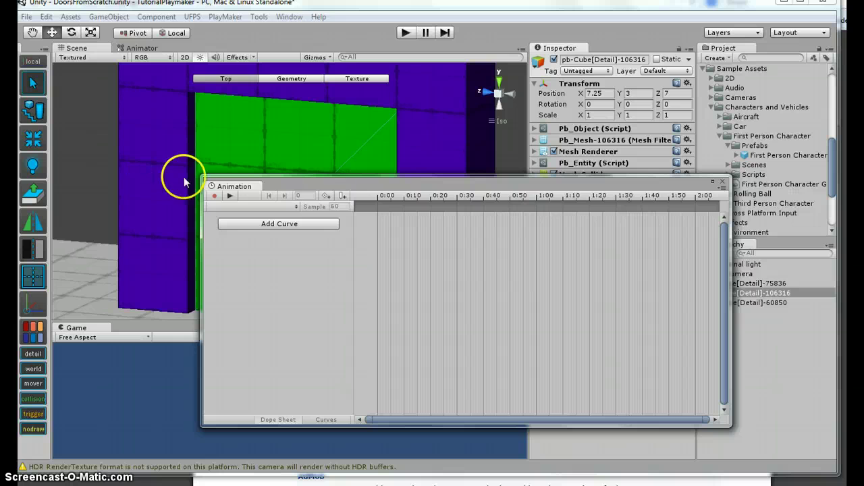
left_click_drag(431, 182, 498, 185)
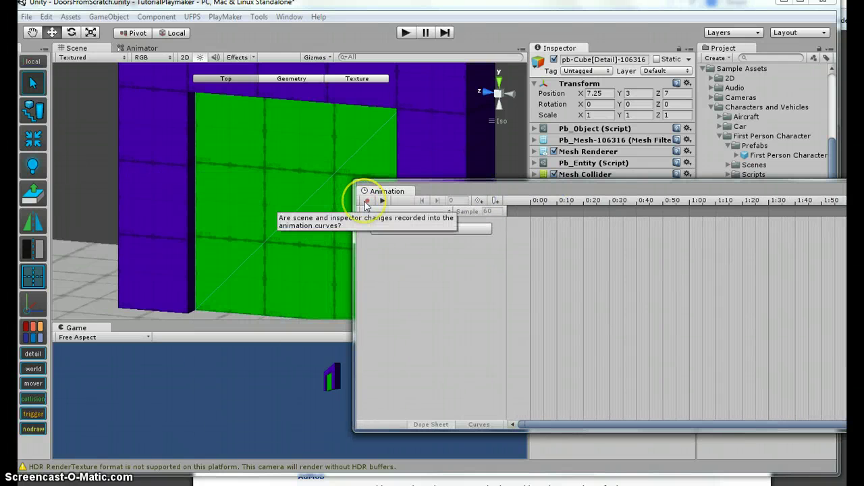
Step: Create a new animation clip for the door named ClosedDoorFromScratch and save it in the _MyAnimations folder
left_click(425, 212)
left_click(414, 224)
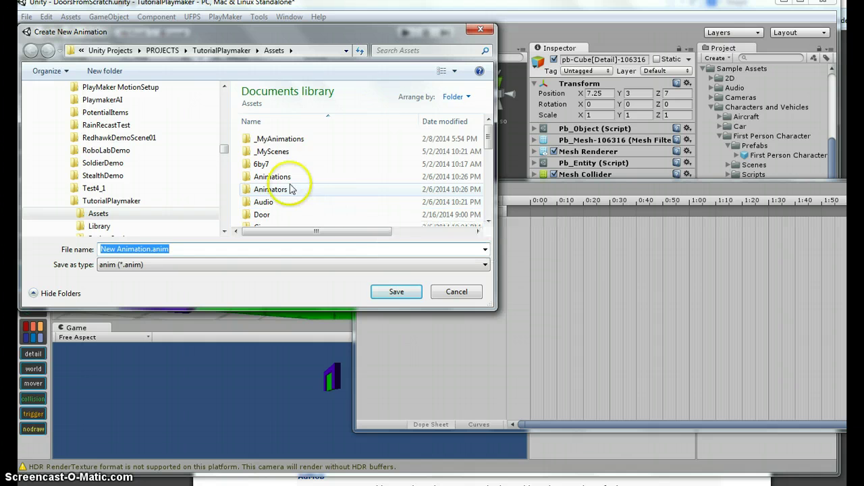
double_click(279, 139)
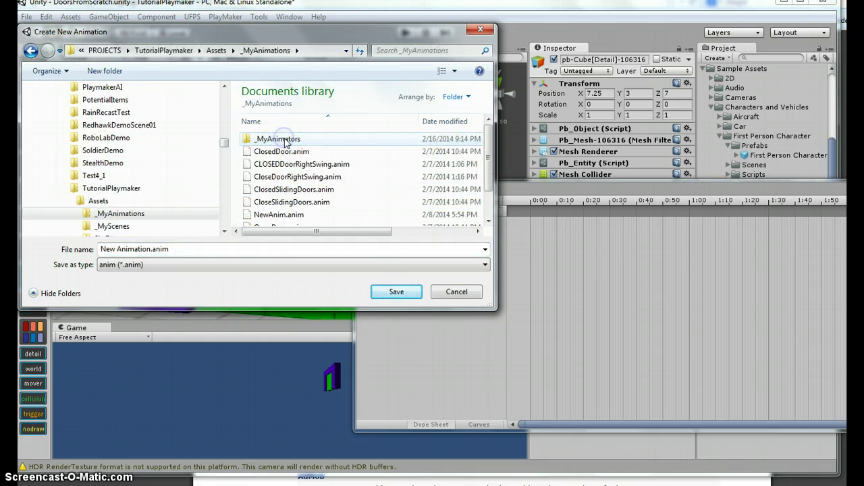
left_click(187, 250)
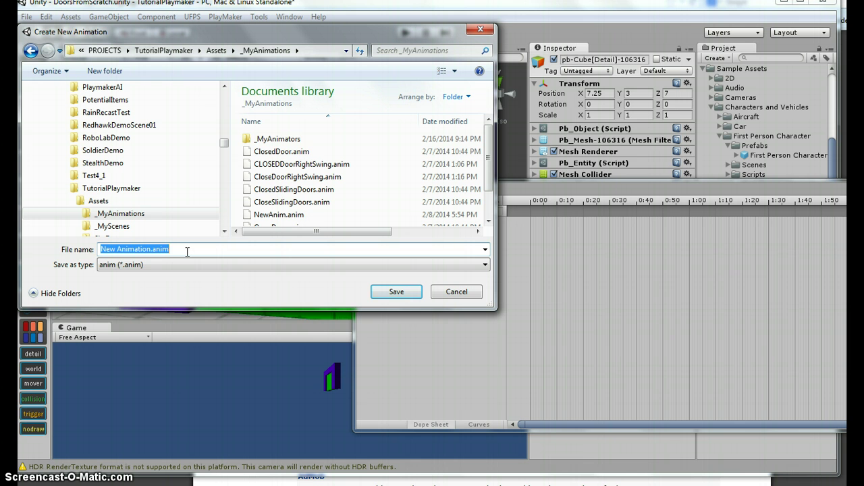
type("C")
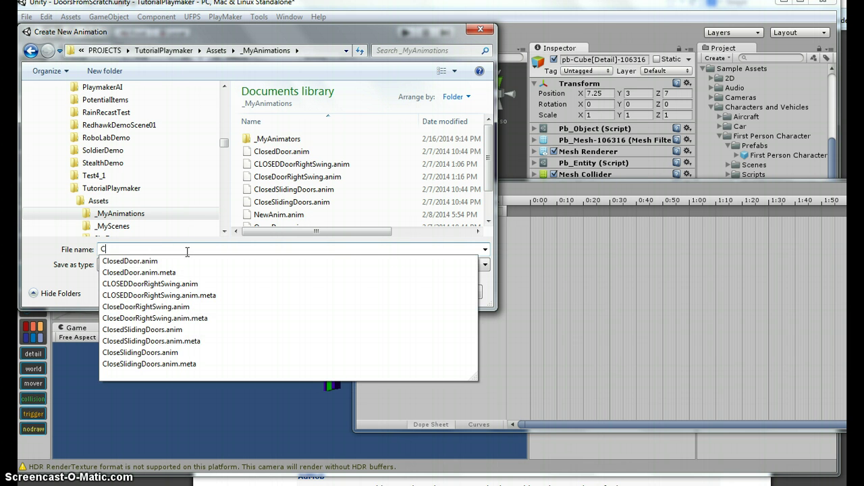
type("losedDoor")
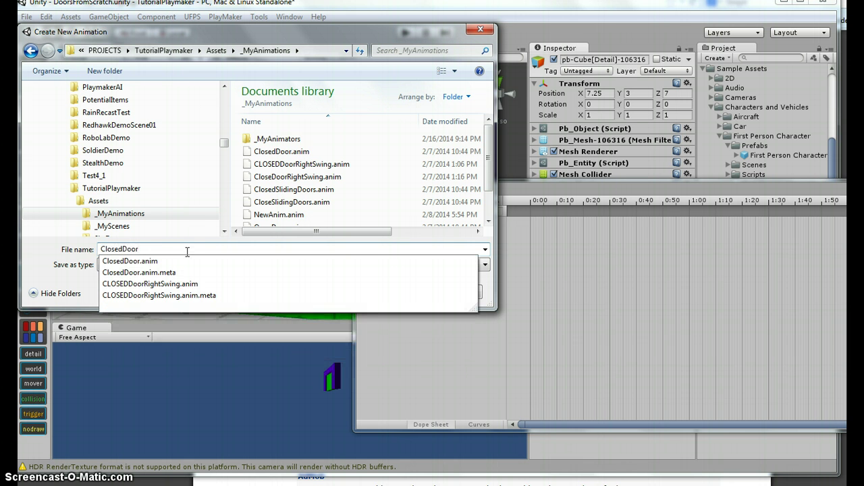
type("FromScratch")
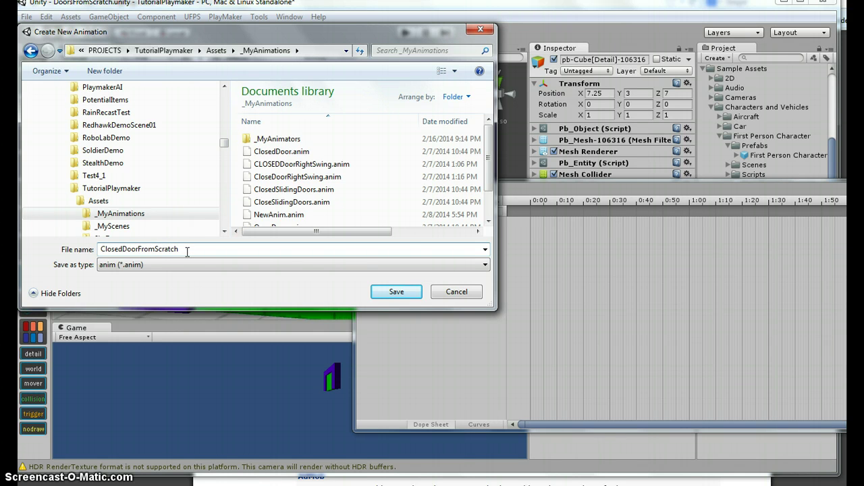
left_click(396, 292)
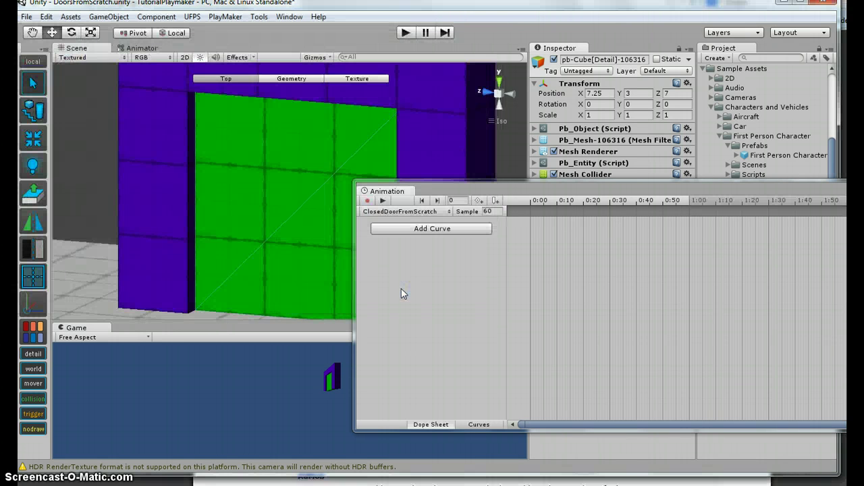
Step: Add a Transform property curve for the door to the ClosedDoorFromScratch clip
left_click(462, 229)
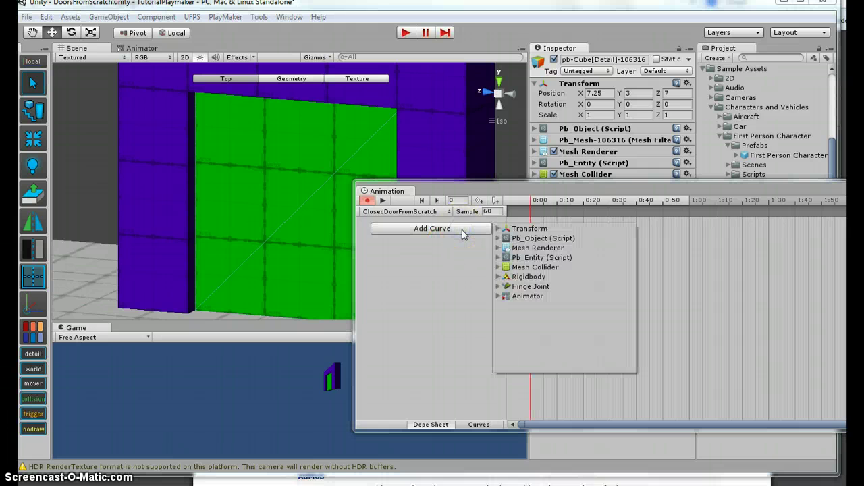
left_click(498, 230)
left_click(630, 248)
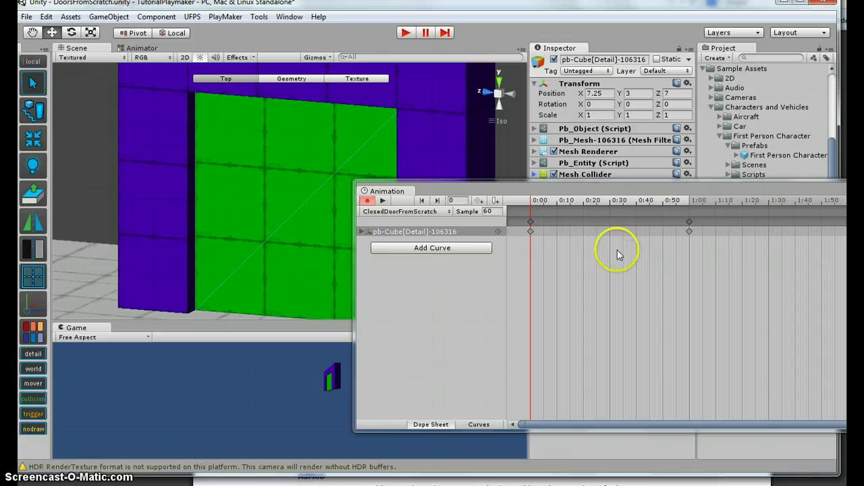
Step: Expand the door's rotation curve, move its end keyframe to frame 10 and set Rotation.y to 105 there
left_click(364, 232)
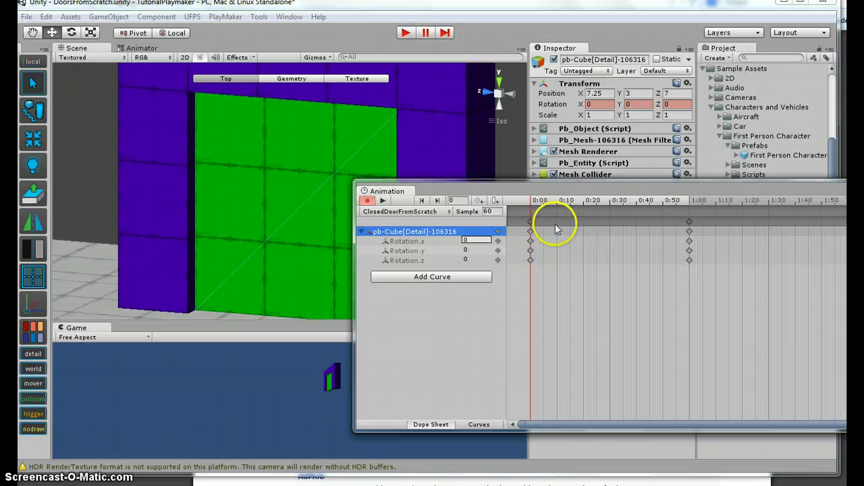
left_click_drag(690, 222, 559, 228)
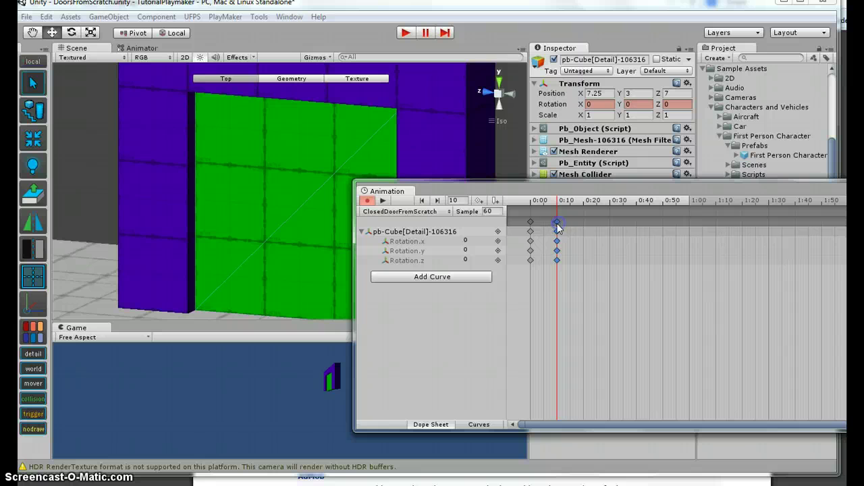
left_click(468, 201)
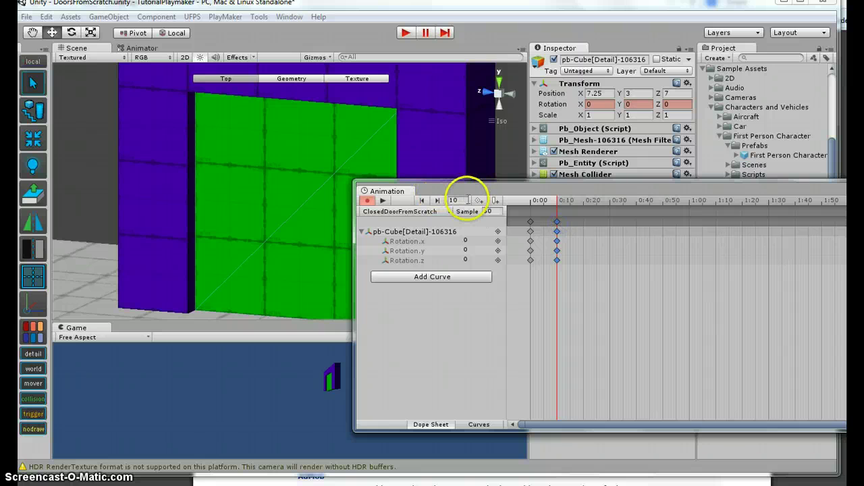
left_click(472, 250)
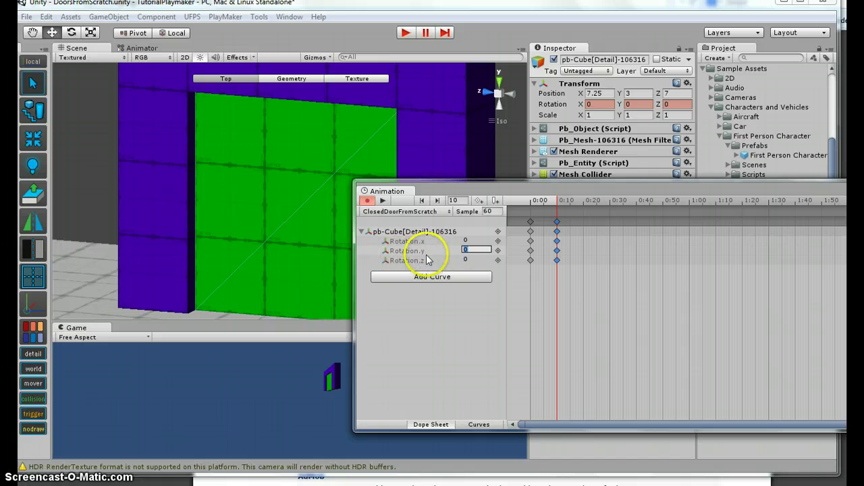
type("105")
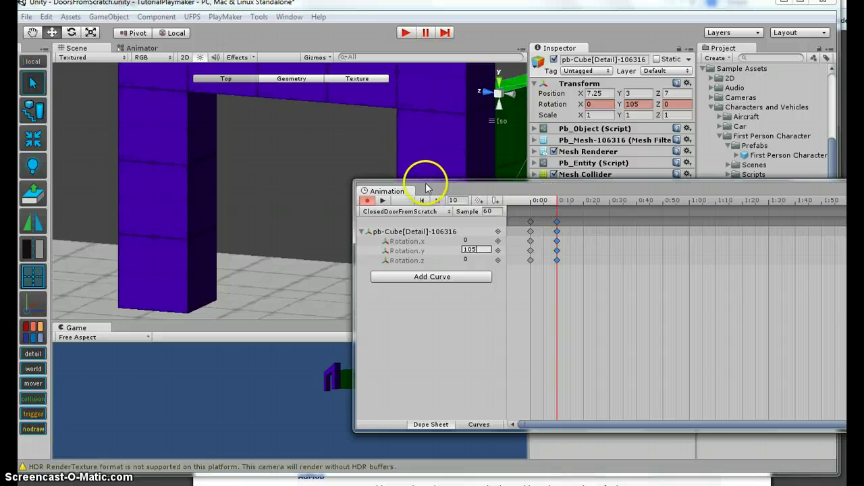
Step: Delete the keyframe at frame 10 from the ClosedDoorFromScratch clip, keeping only the keyframe at frame 0
left_click(366, 200)
left_click(557, 223)
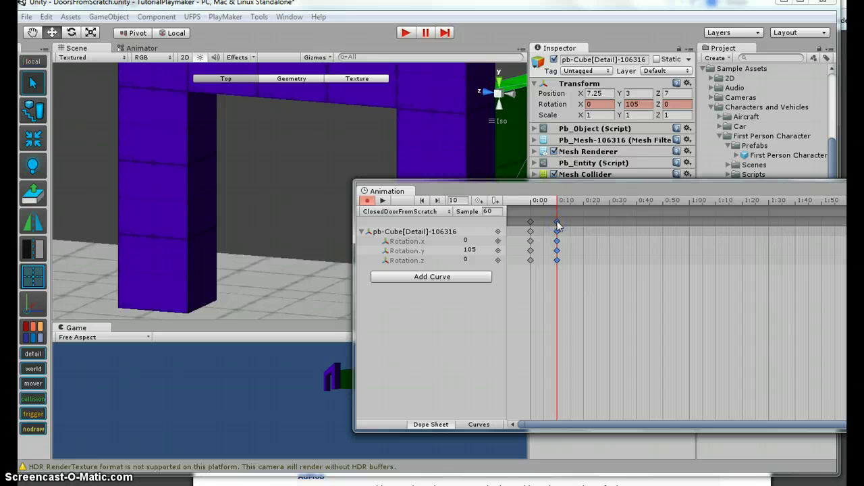
key("Delete")
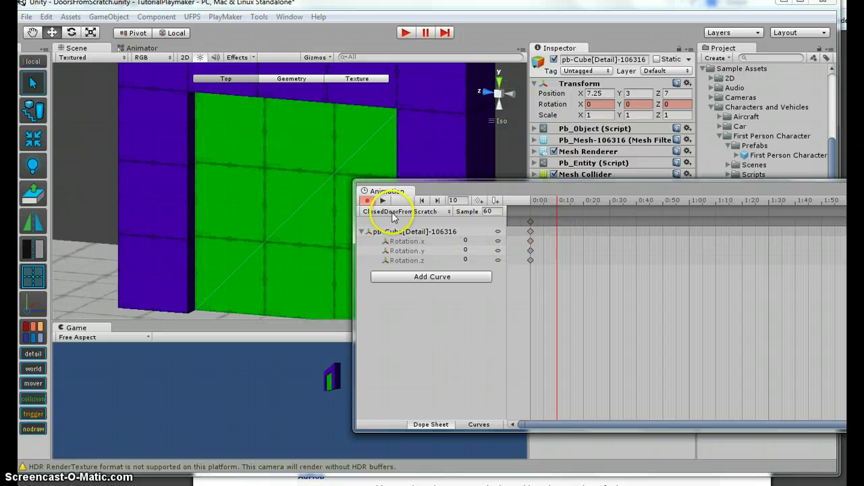
left_click(534, 223)
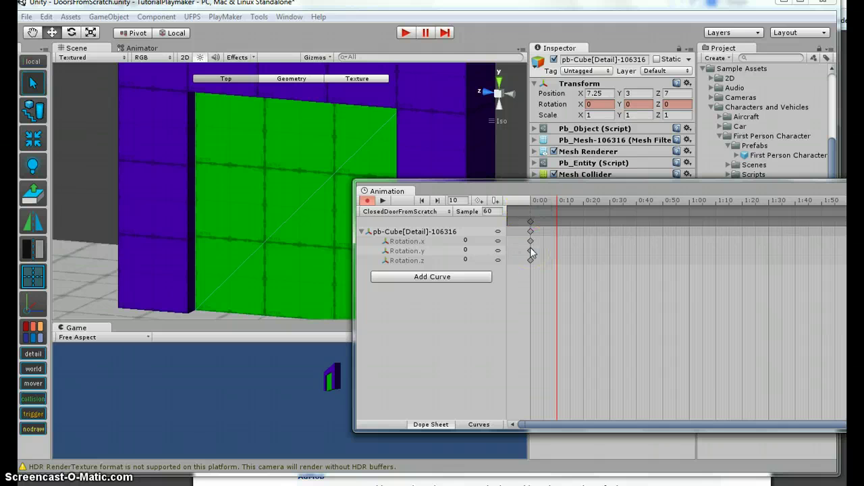
Step: Create a new animation clip for the door named OpenDoorFromScratch and save it in the _MyAnimations folder
left_click(427, 211)
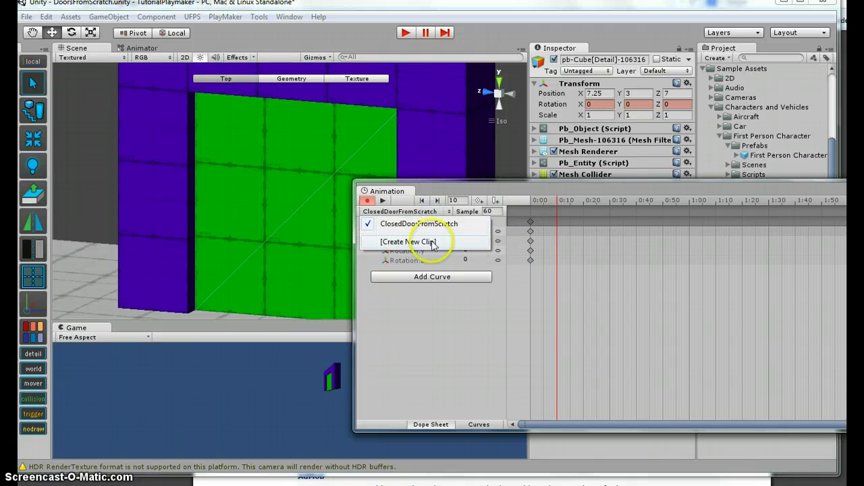
left_click(433, 243)
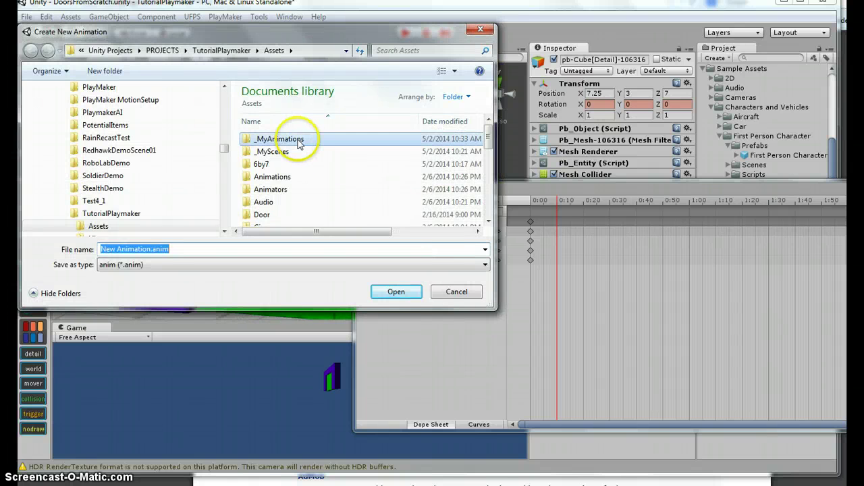
double_click(299, 141)
left_click(214, 250)
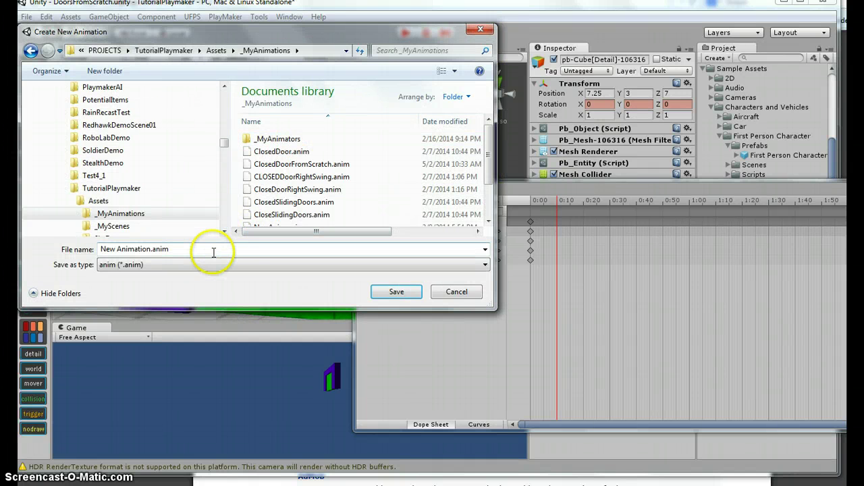
left_click(298, 164)
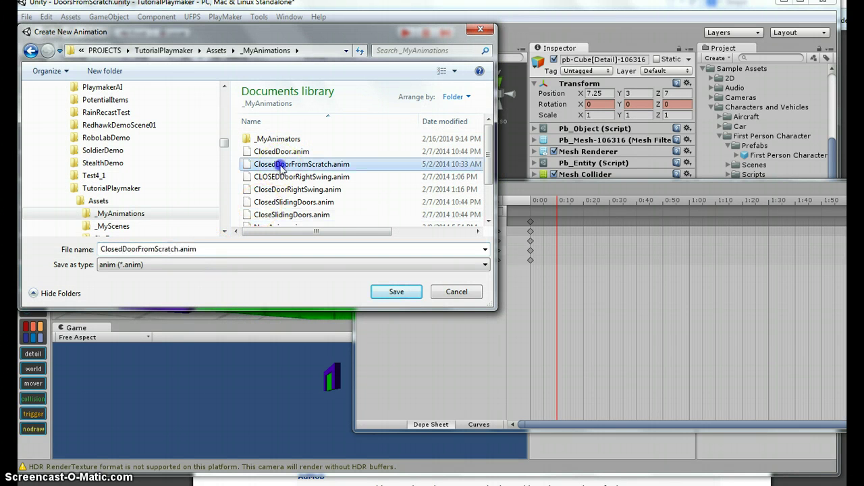
left_click(125, 247)
left_click_drag(122, 249, 101, 249)
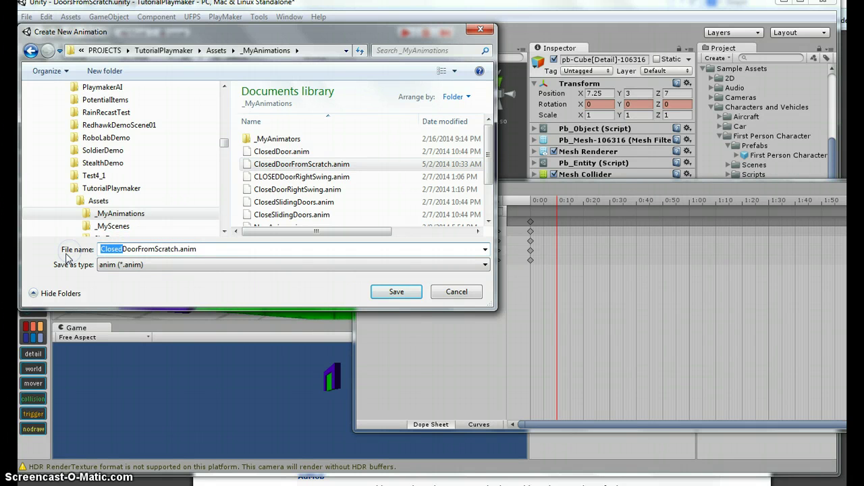
type("Open")
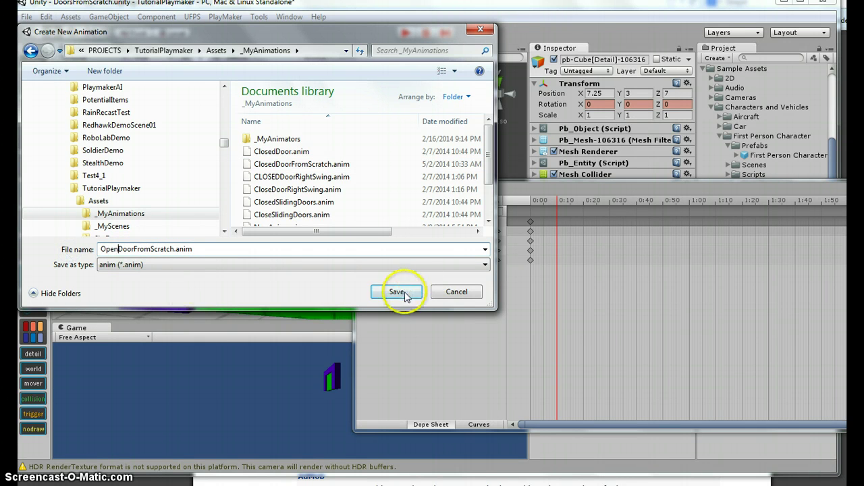
left_click(399, 292)
Step: Add a Transform Rotation curve for the door to the OpenDoorFromScratch clip
left_click(430, 229)
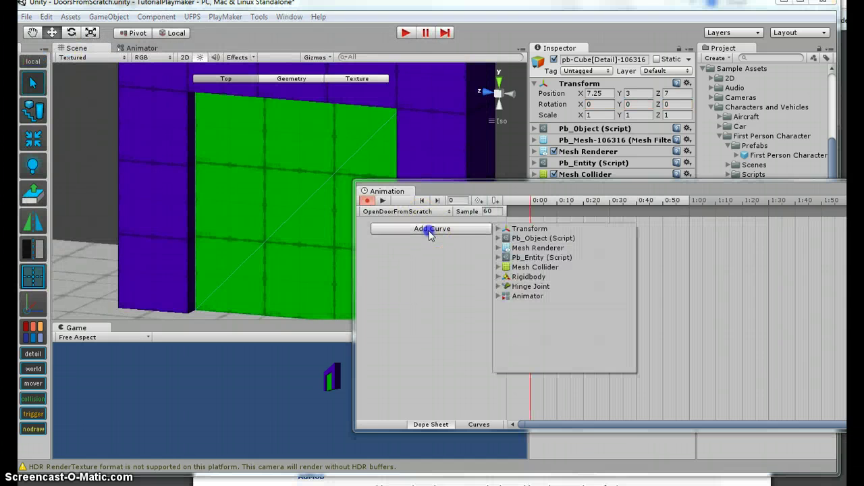
left_click(500, 229)
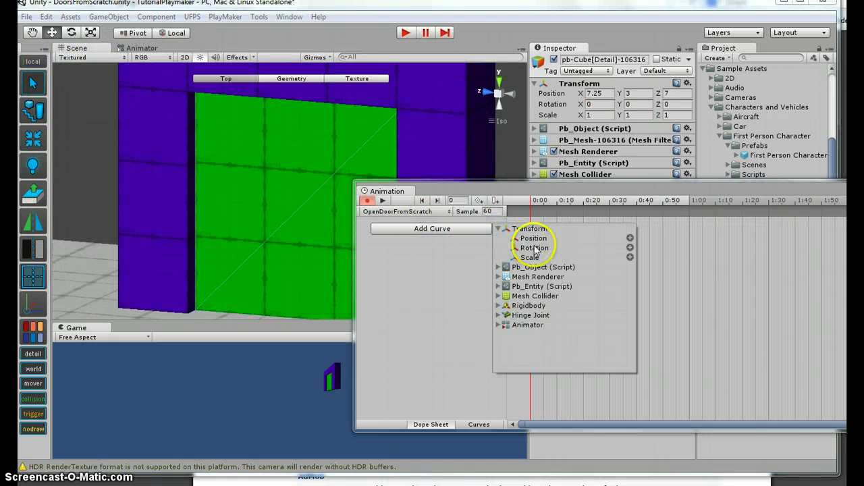
left_click(631, 248)
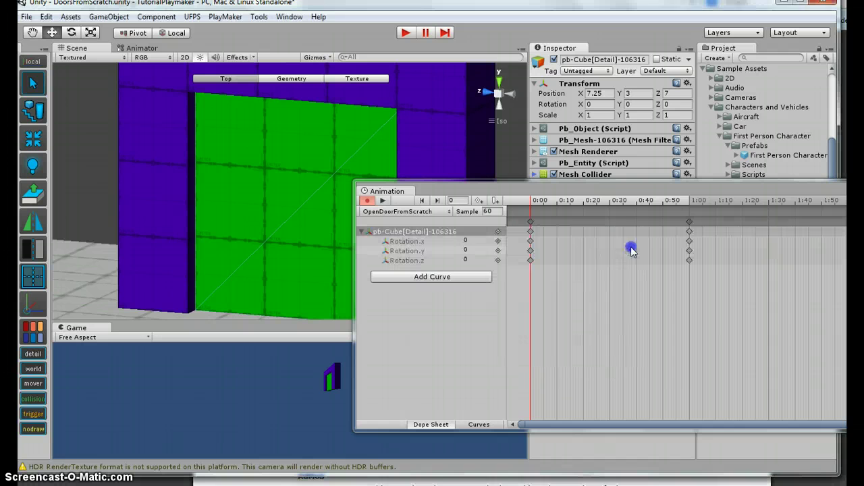
Step: Move the OpenDoorFromScratch clip's end keyframe to frame 10 and set the door's Rotation.y to 105 there
left_click(690, 222)
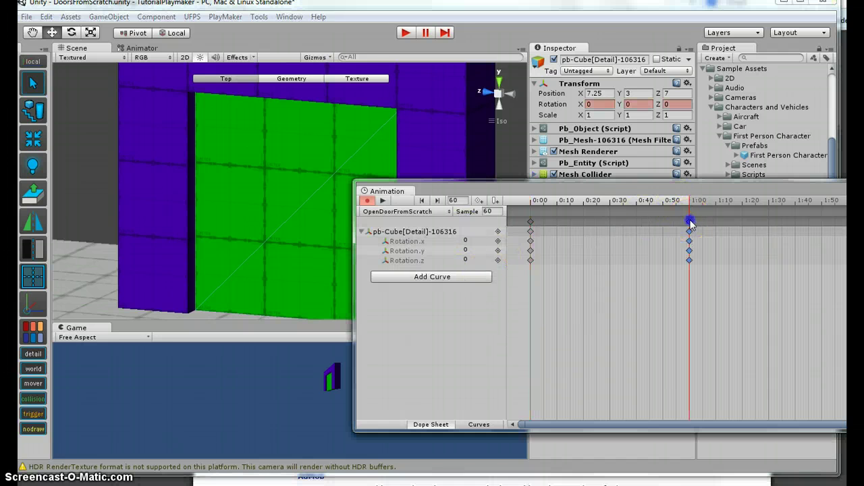
left_click_drag(690, 223, 557, 223)
left_click(519, 187)
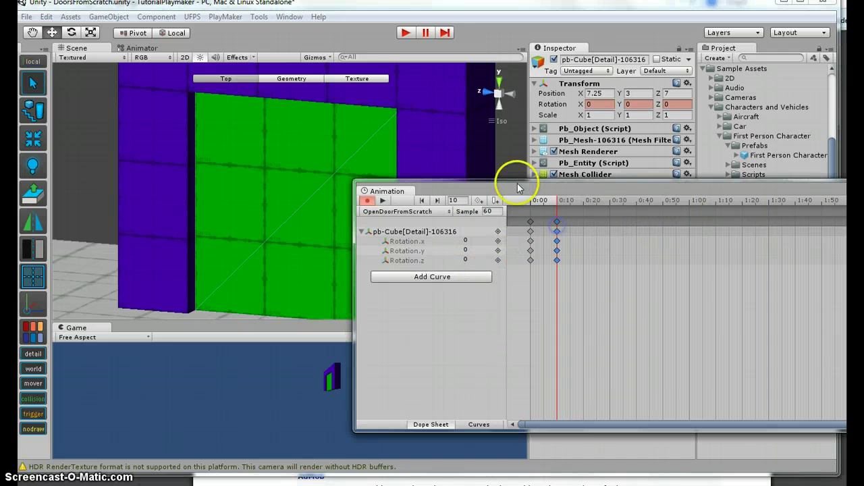
left_click(481, 251)
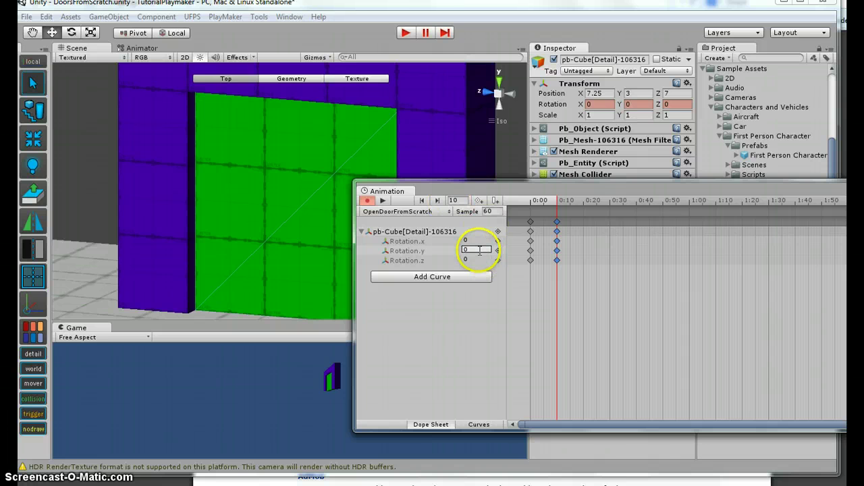
type("105")
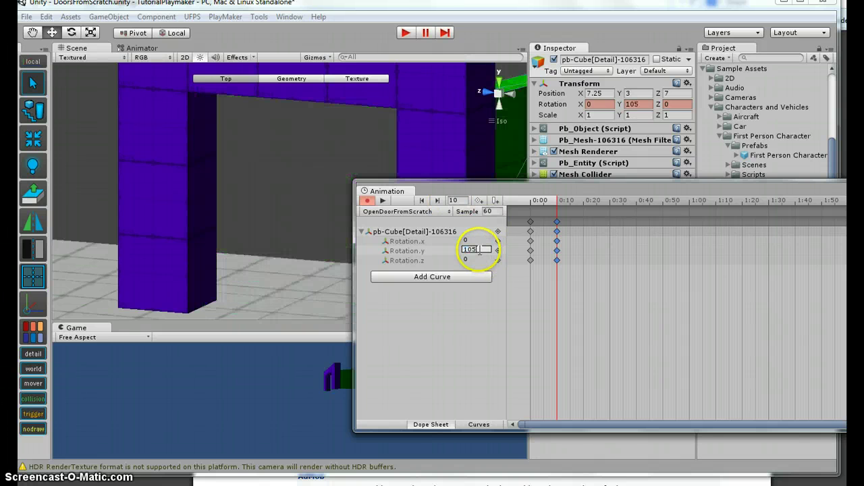
key("Return")
Step: Stop recording the OpenDoorFromScratch clip and close the Animation window
left_click_drag(247, 183, 385, 198, "alt")
left_click(366, 201)
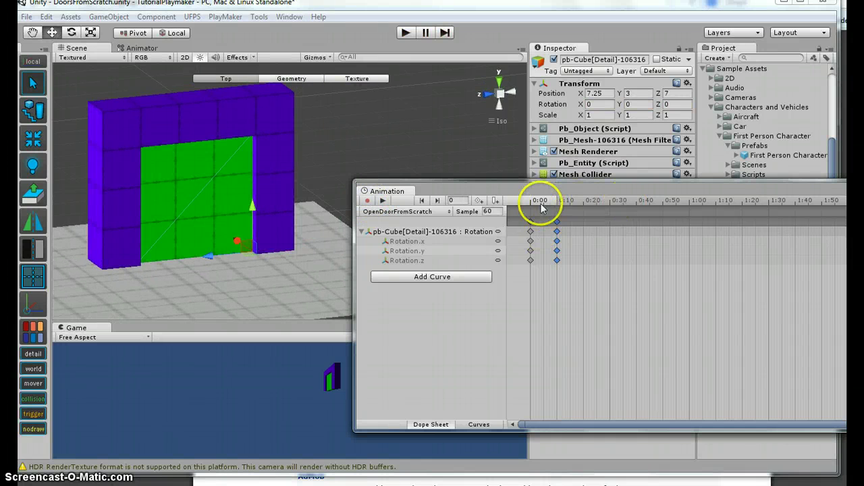
mouse_move(537, 200)
left_mouse_down()
mouse_move(530, 206)
mouse_move(558, 210)
mouse_move(533, 210)
mouse_move(564, 213)
mouse_move(530, 214)
left_mouse_up()
left_click(367, 201)
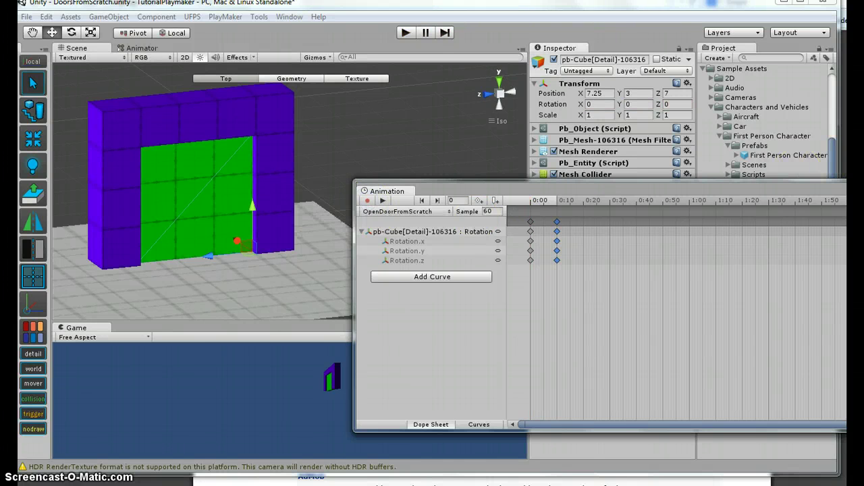
left_click(855, 183)
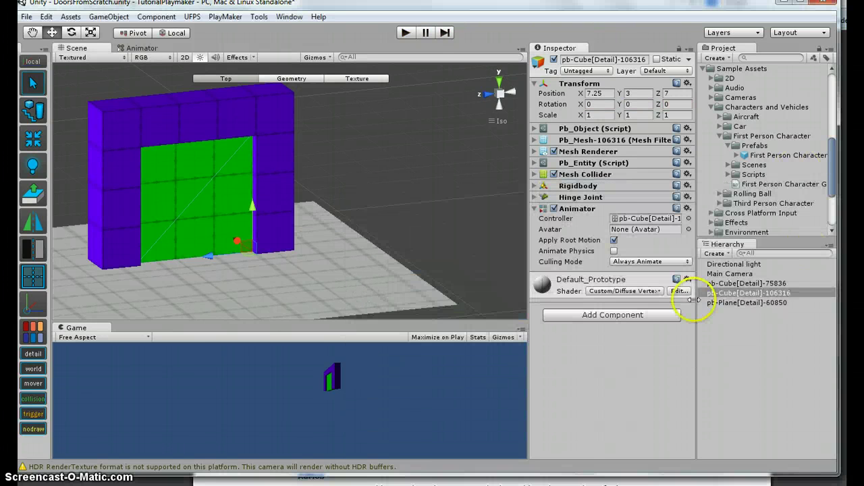
Step: Locate the door's Animator controller asset in the project and rename it DoorsFromScratch
left_click(640, 220)
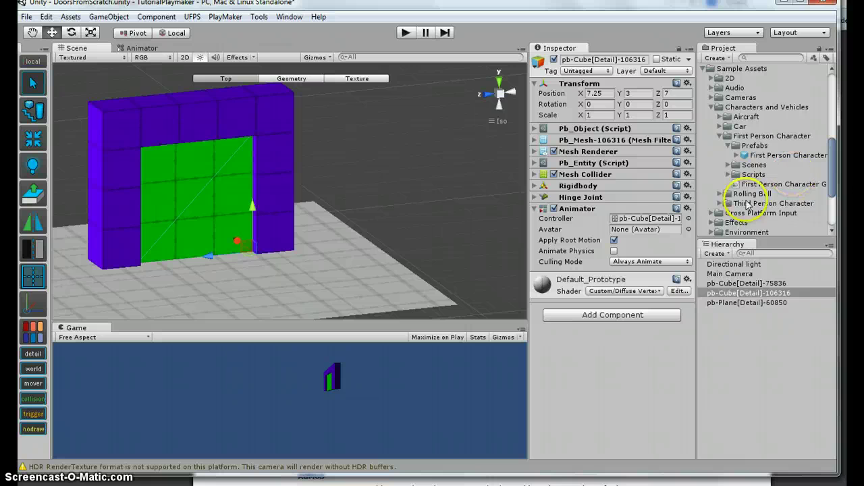
left_click(647, 220)
scroll(811, 143, "up", 5)
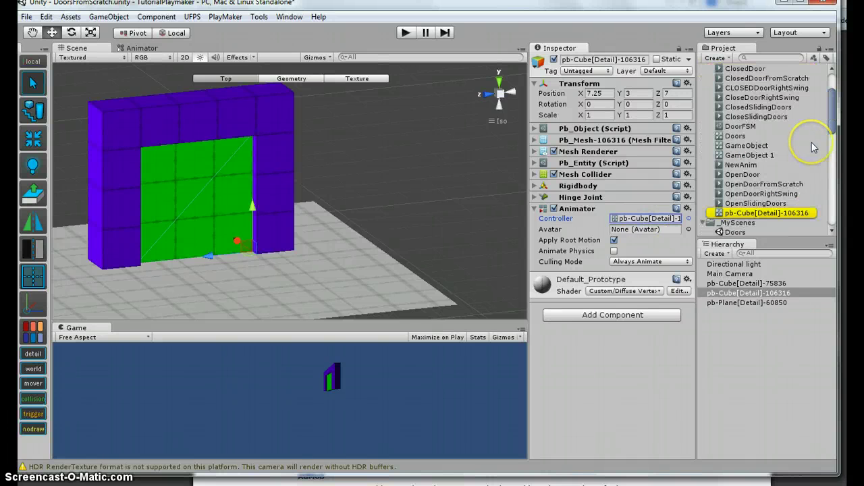
scroll(812, 142, "down", 1)
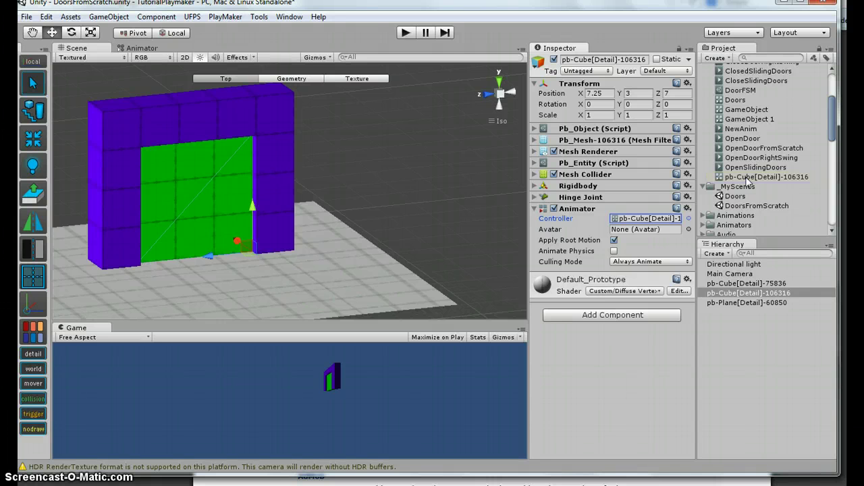
left_click(269, 195)
left_click(777, 177)
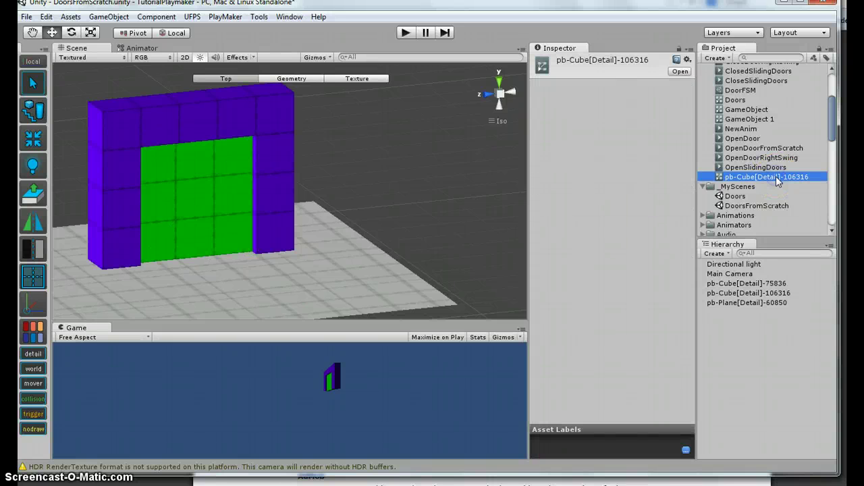
left_click(776, 177)
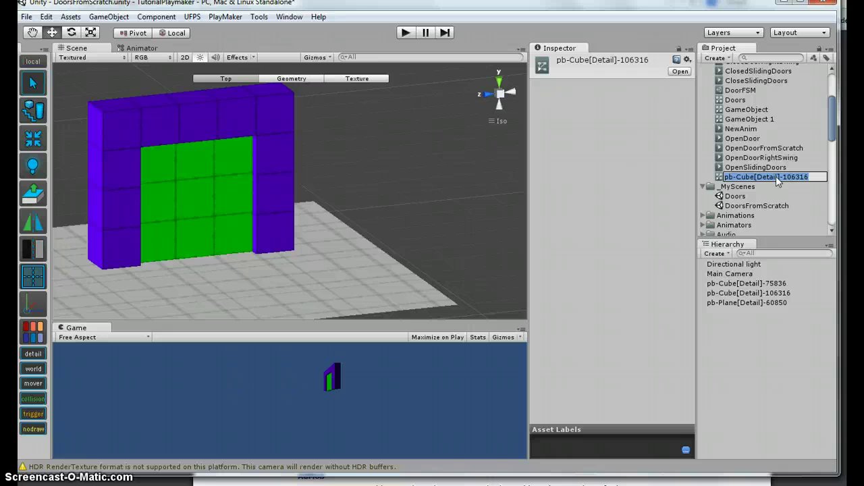
type("DoorsFromS")
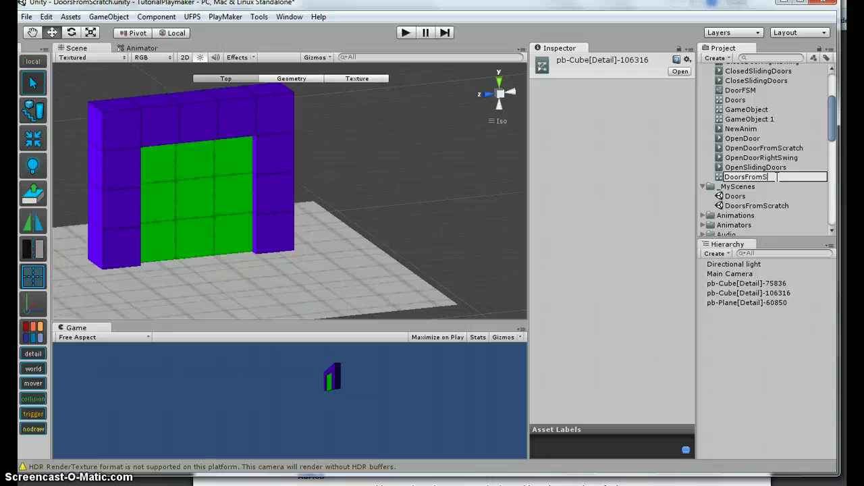
type("cratch")
key("Return")
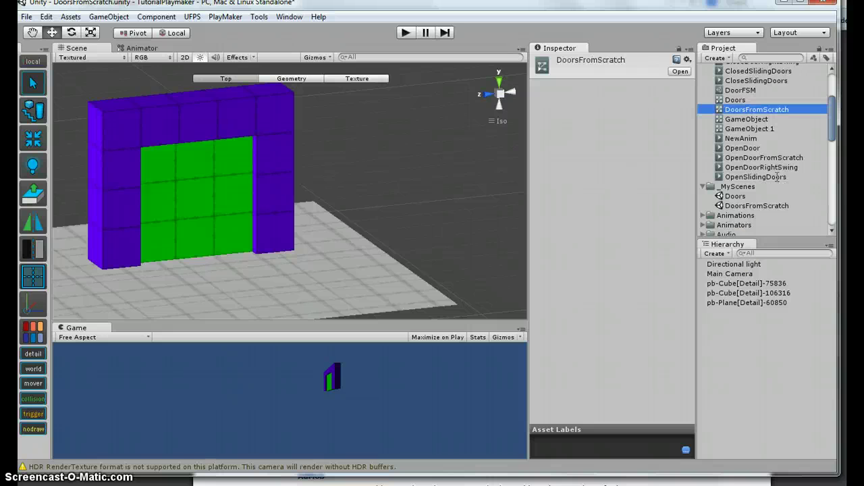
Step: Spread the Any State and ClosedDoorFromScratch nodes apart in the door's Animator graph and locate the closed state's motion clip in the project
left_click(728, 293)
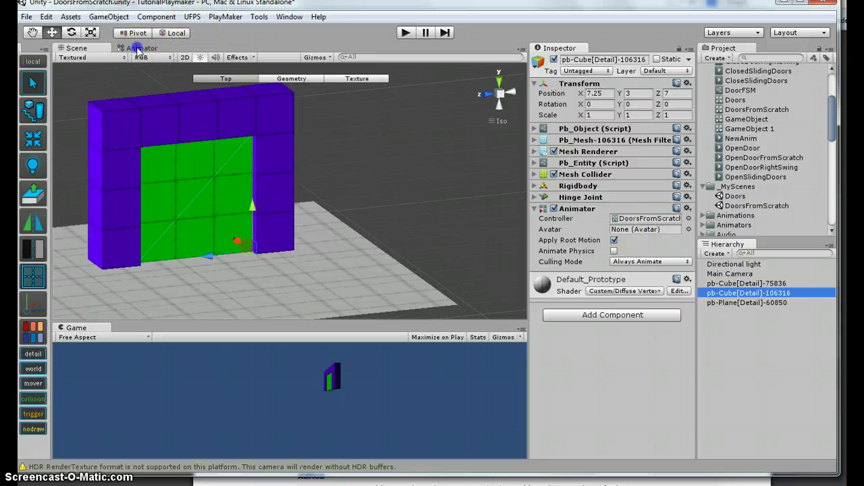
left_click(136, 49)
left_click(275, 166)
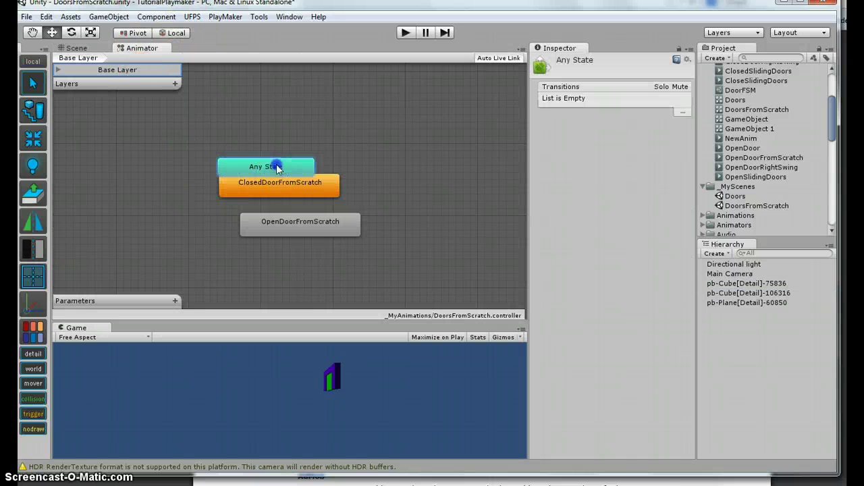
left_click_drag(276, 166, 168, 152)
left_click_drag(266, 185, 316, 136)
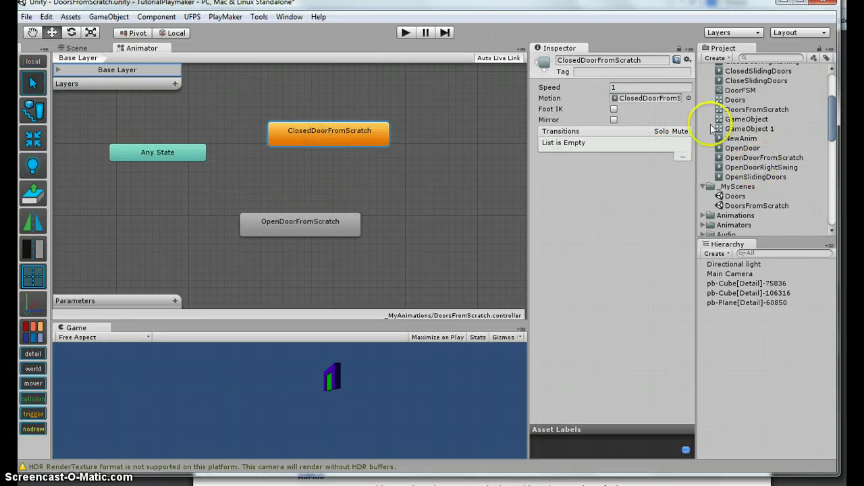
left_click(652, 99)
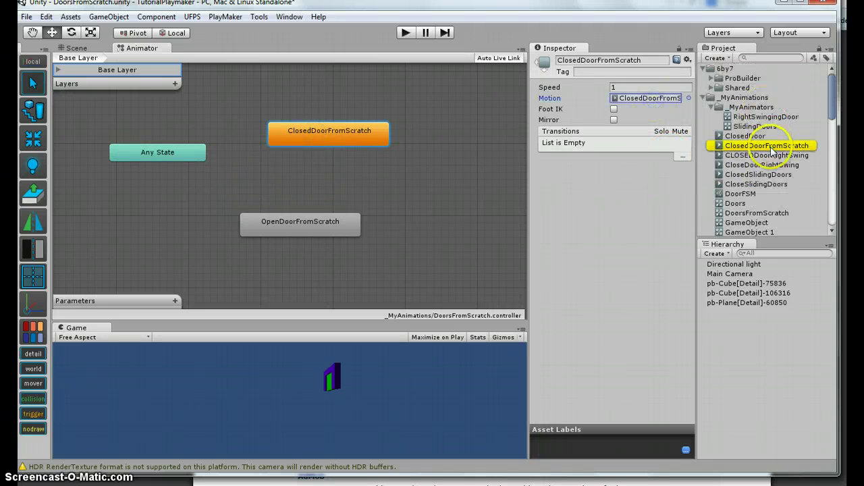
Step: Locate the OpenDoorFromScratch state's motion clip in the project and turn off its Loop Time
left_click(770, 147)
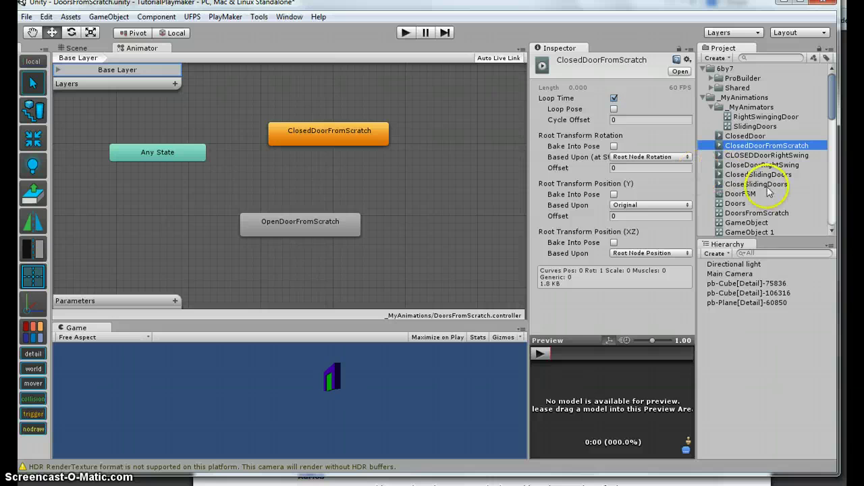
left_click(304, 225)
left_click(653, 99)
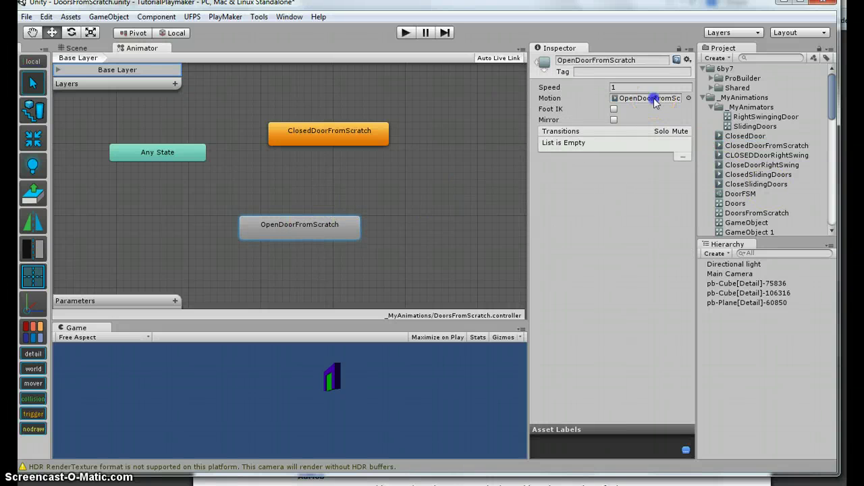
scroll(801, 193, "down", 3)
left_click(764, 160)
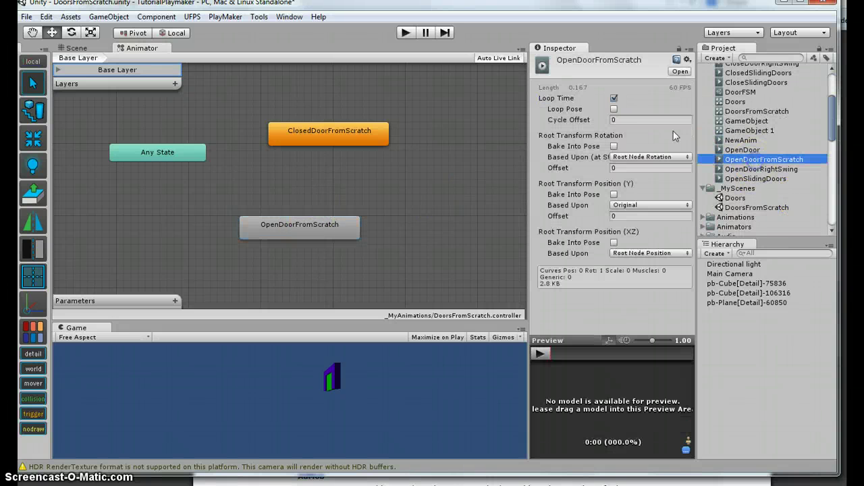
left_click(614, 99)
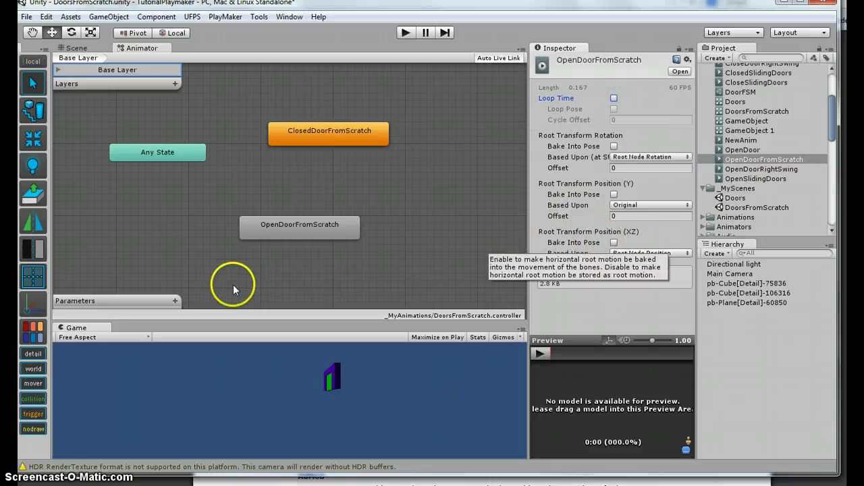
left_click(338, 137)
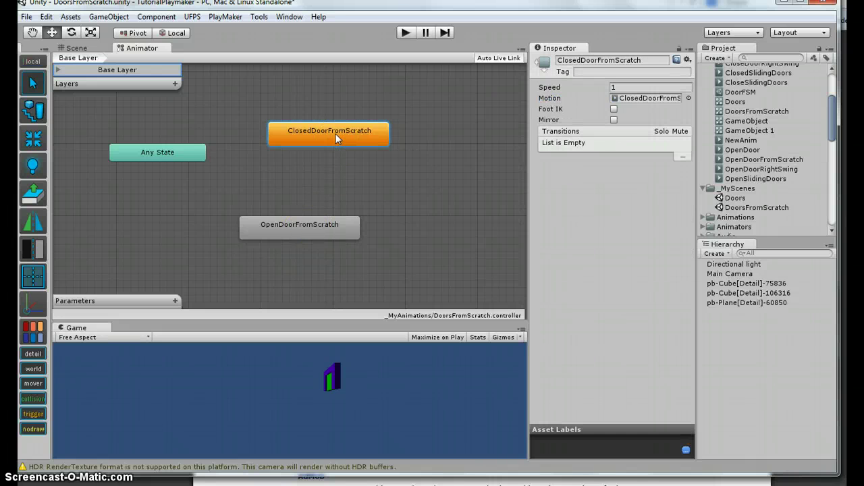
right_click(332, 131)
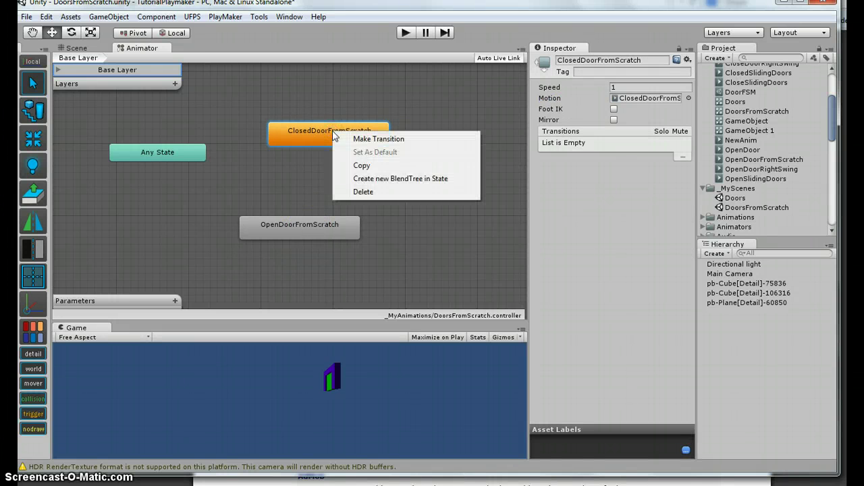
left_click(231, 155)
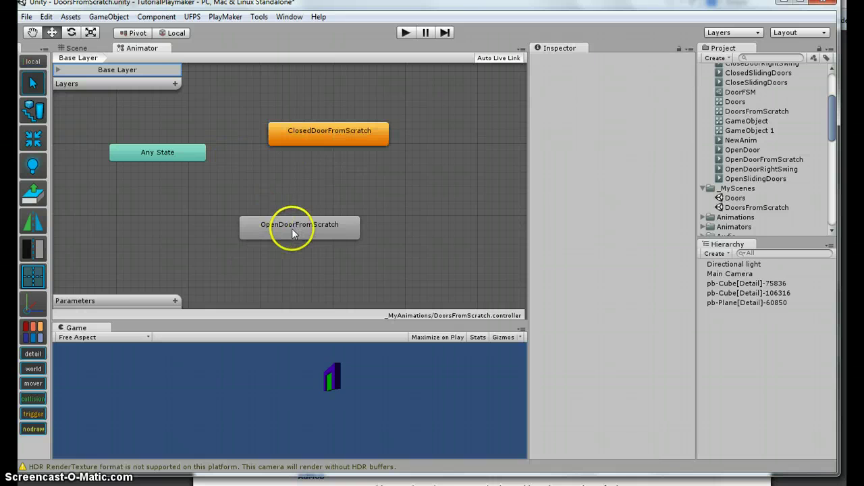
Step: Move the OpenDoorFromScratch node closer to the closed state and add a Bool parameter named OpenDoor to the Animator controller
left_click_drag(292, 228, 270, 206)
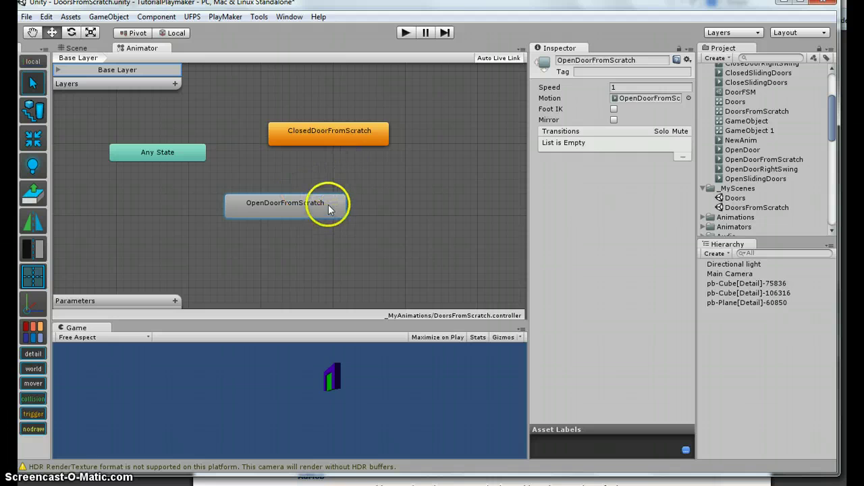
left_click(175, 301)
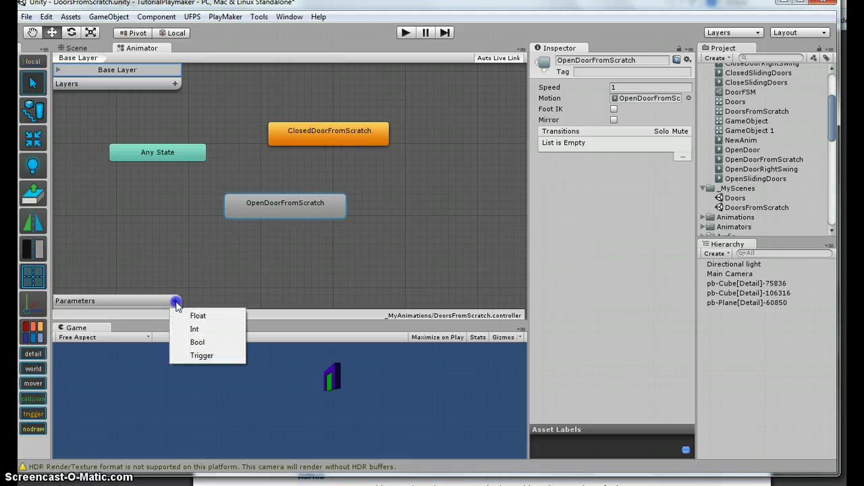
left_click(202, 343)
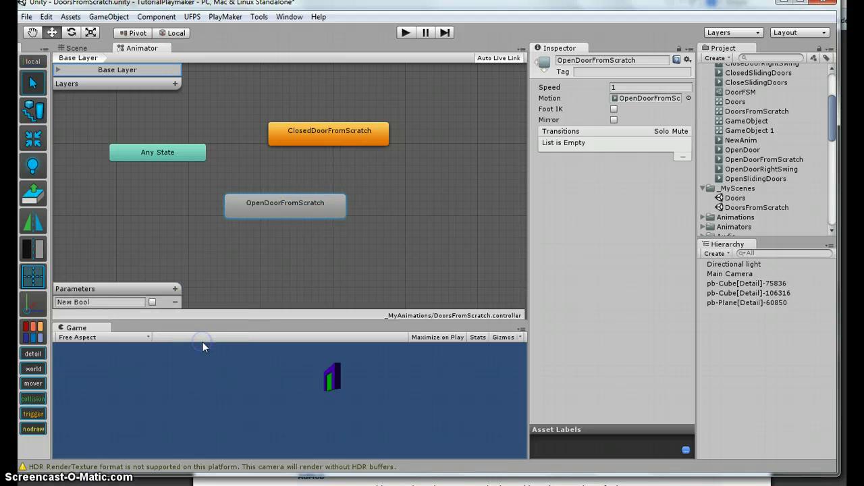
left_click(112, 302)
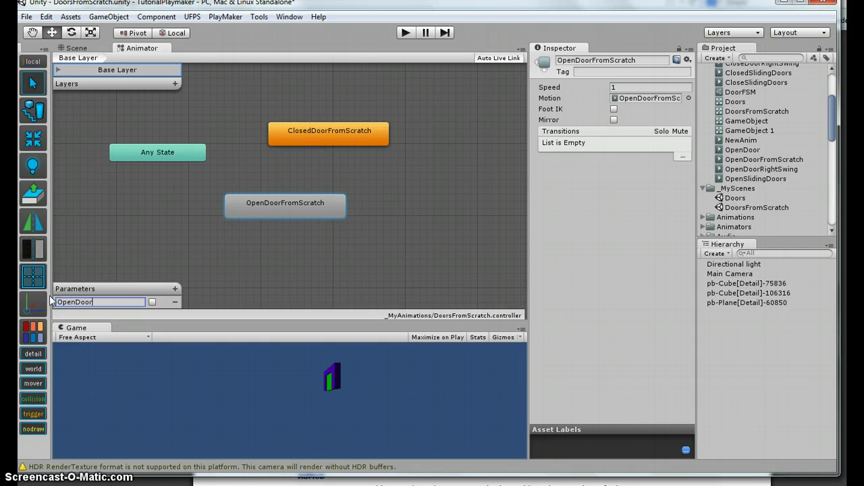
left_click(276, 281)
Step: Create a transition from ClosedDoorFromScratch to OpenDoorFromScratch and set its condition to OpenDoor true
left_click(324, 141)
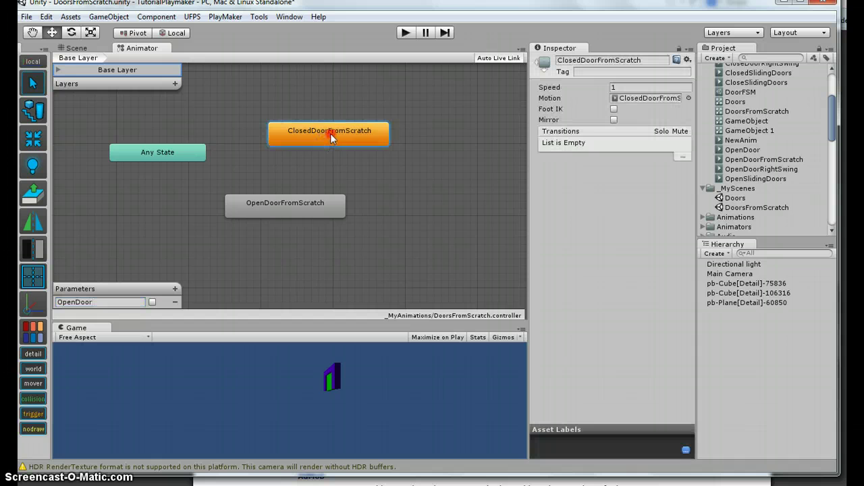
right_click(331, 133)
left_click(371, 141)
left_click(260, 200)
left_click(483, 128)
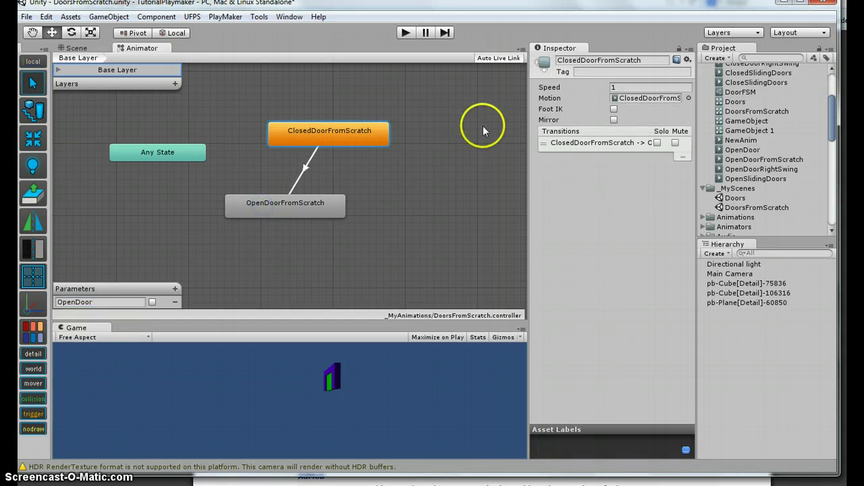
left_click(566, 142)
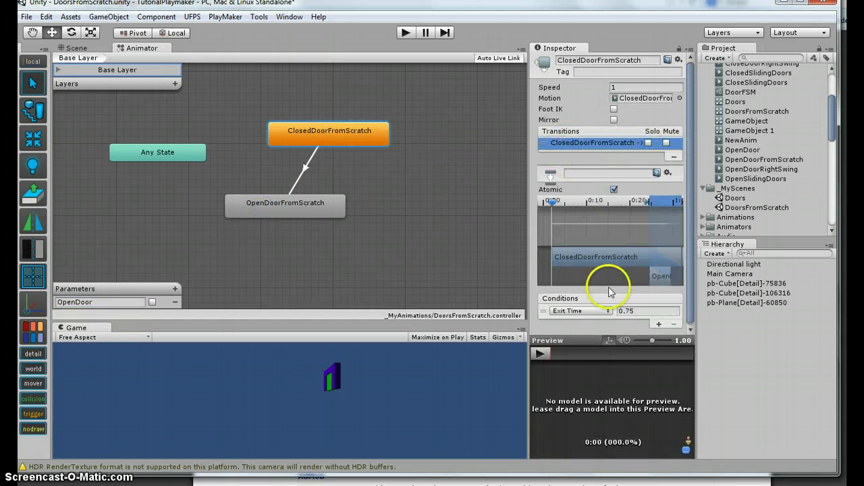
left_click(598, 310)
left_click(595, 324)
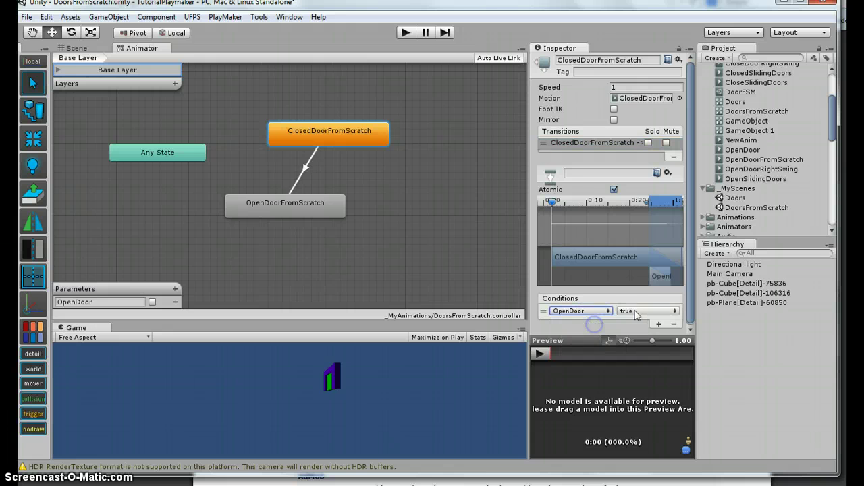
Step: Create a return transition from OpenDoorFromScratch to ClosedDoorFromScratch and set its condition to OpenDoor false
right_click(310, 205)
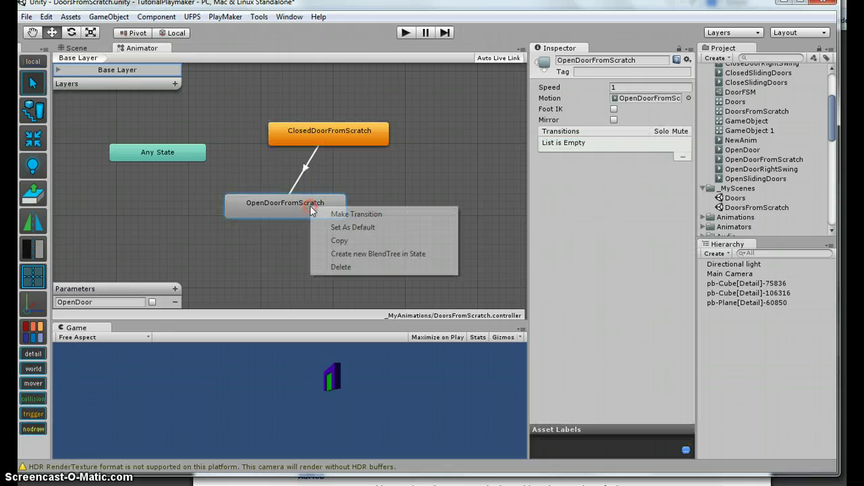
left_click(354, 214)
left_click(358, 135)
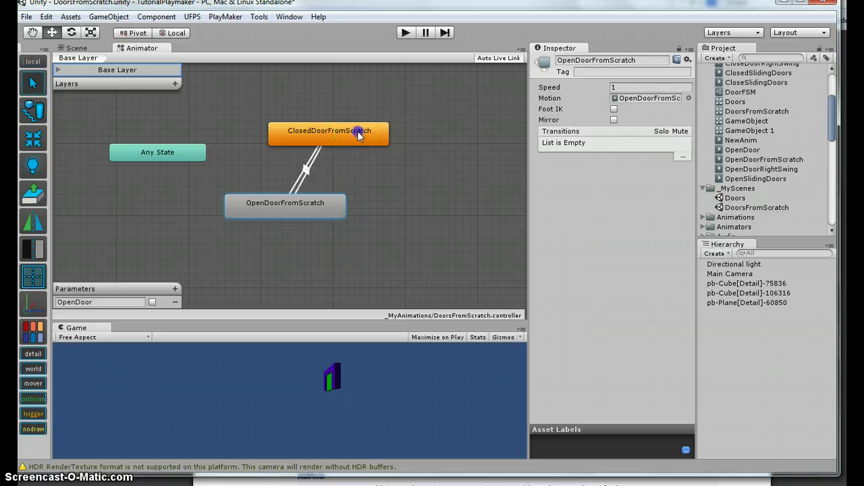
left_click(319, 204)
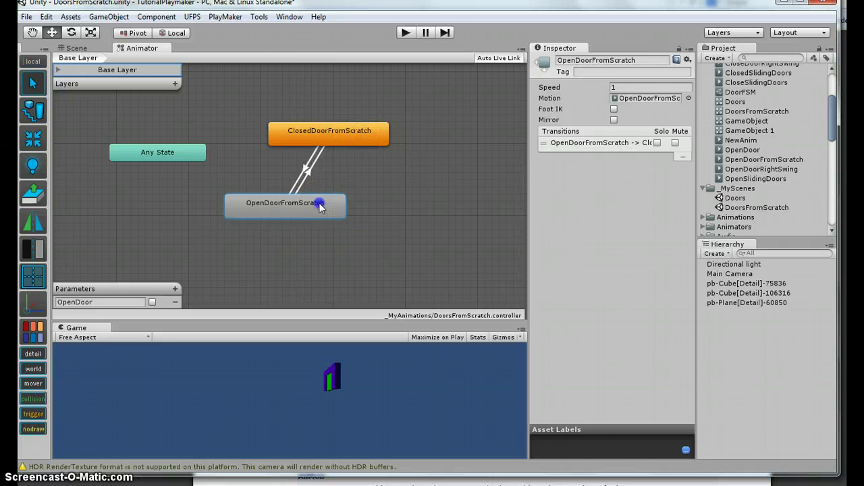
left_click(570, 141)
left_click(604, 311)
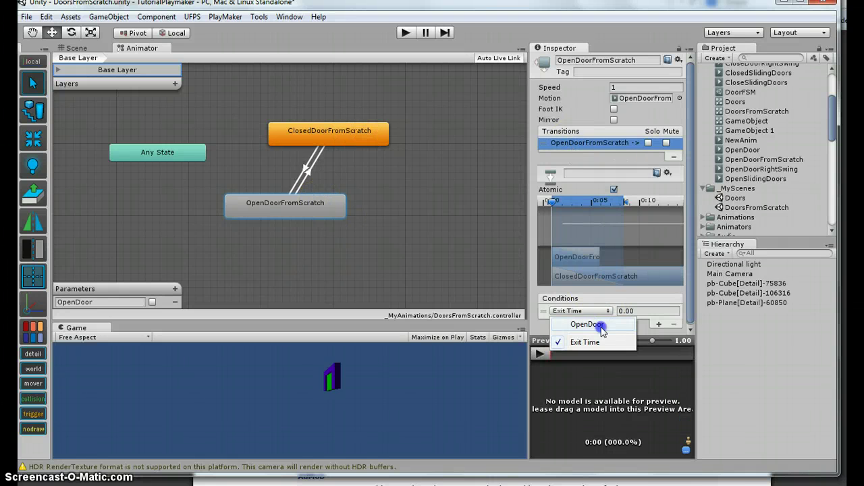
left_click(588, 325)
left_click(638, 311)
left_click(642, 336)
left_click(357, 238)
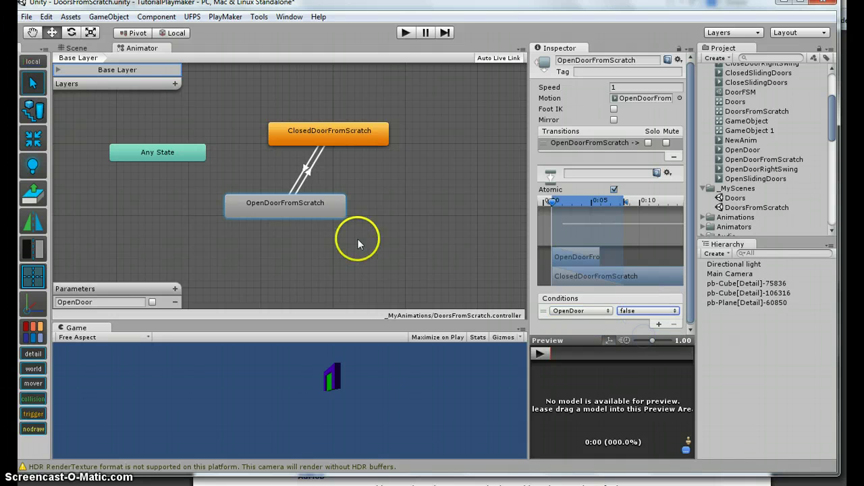
Step: Check the condition on the transition leaving the ClosedDoorFromScratch state
left_click(331, 131)
left_click(547, 143)
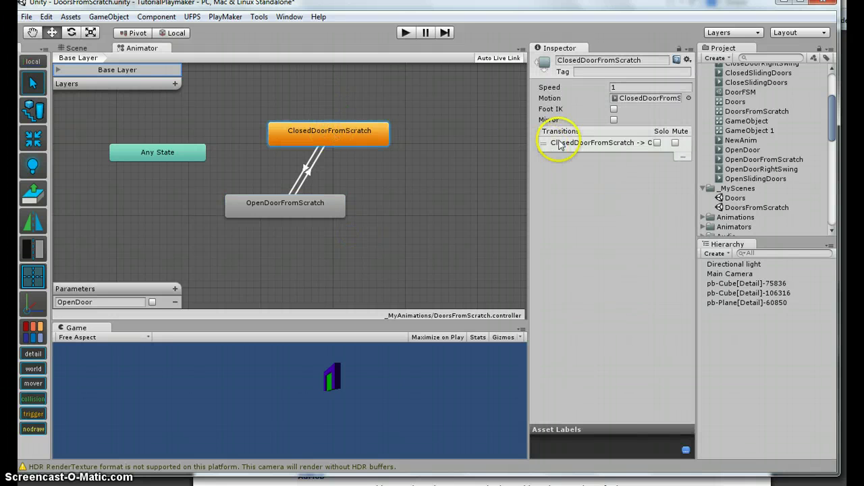
left_click(598, 272)
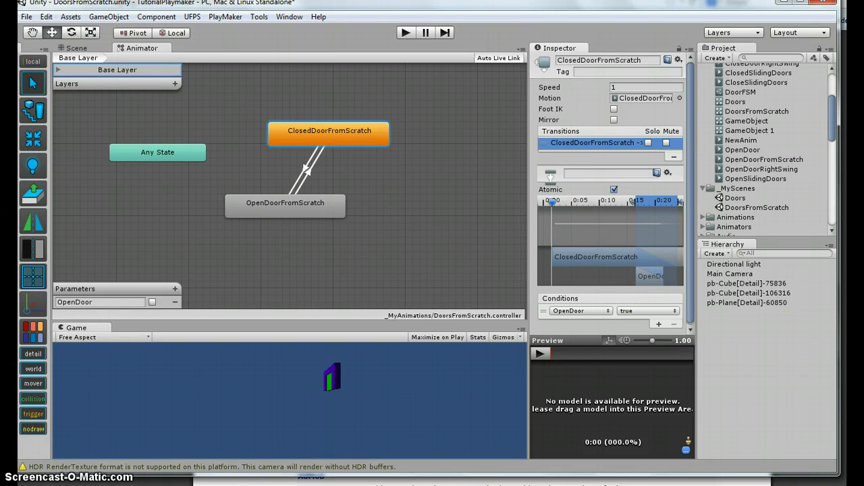
Step: Return to the Scene view and select the green door object, pb-Cube[Detail]-106316
left_click(78, 48)
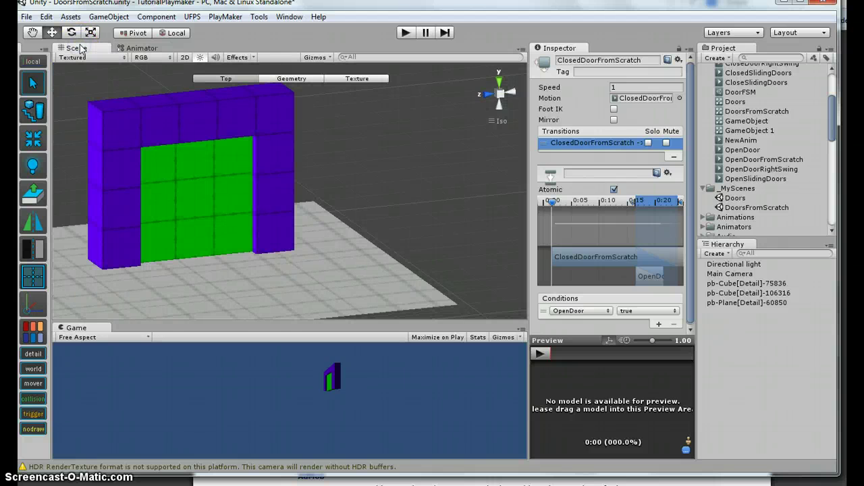
left_click(745, 386)
left_click(751, 294)
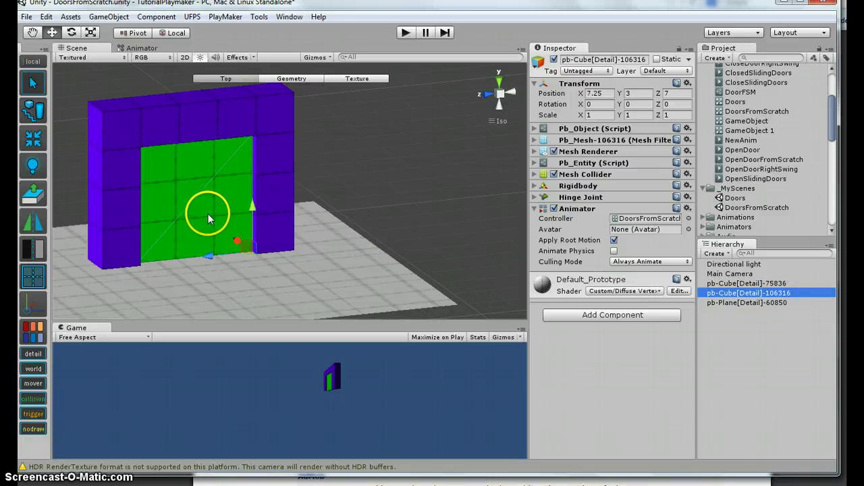
right_click_drag(208, 213, 373, 265)
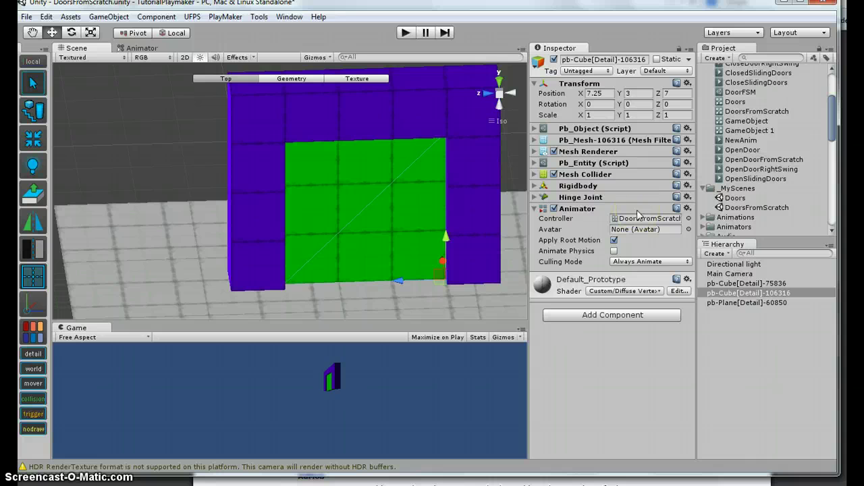
Step: Open the PlayMaker Editor for the selected door and reposition its window so the whole editor is on screen
left_click(225, 18)
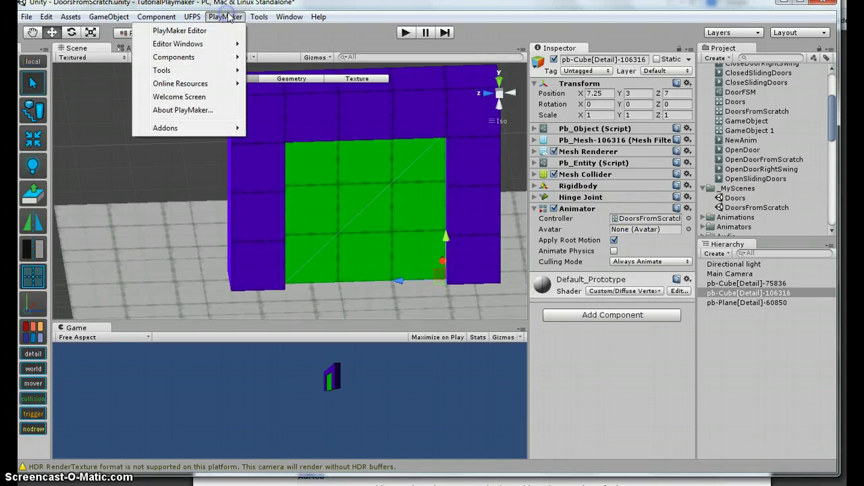
mouse_move(193, 29)
mouse_move(225, 17)
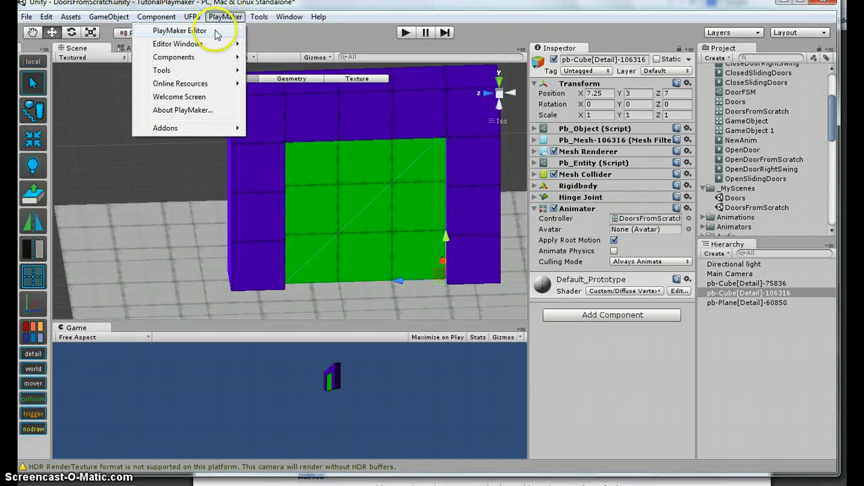
left_click(215, 31)
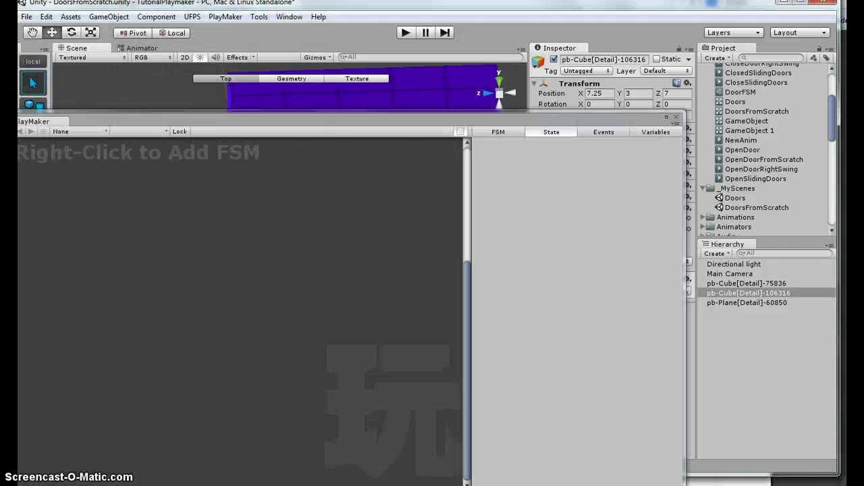
left_click_drag(337, 123, 432, 90)
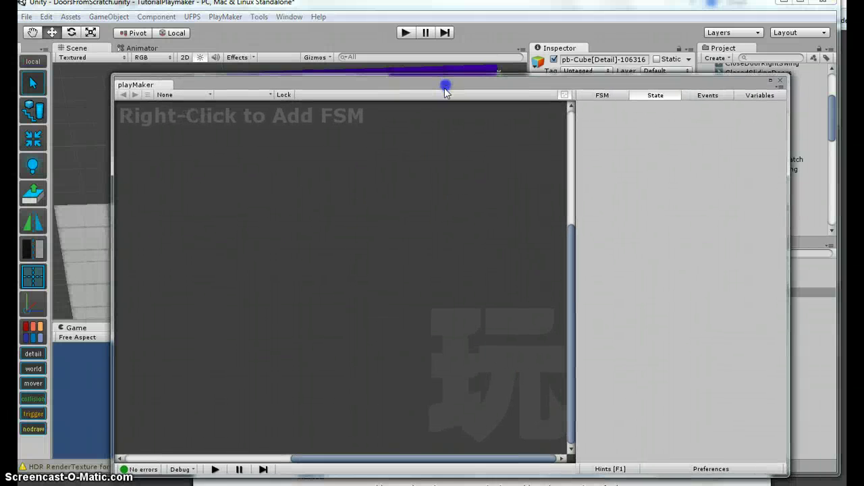
Step: Add an FSM to the door object and rename its start state Waiting
right_click(213, 168)
left_click(255, 177)
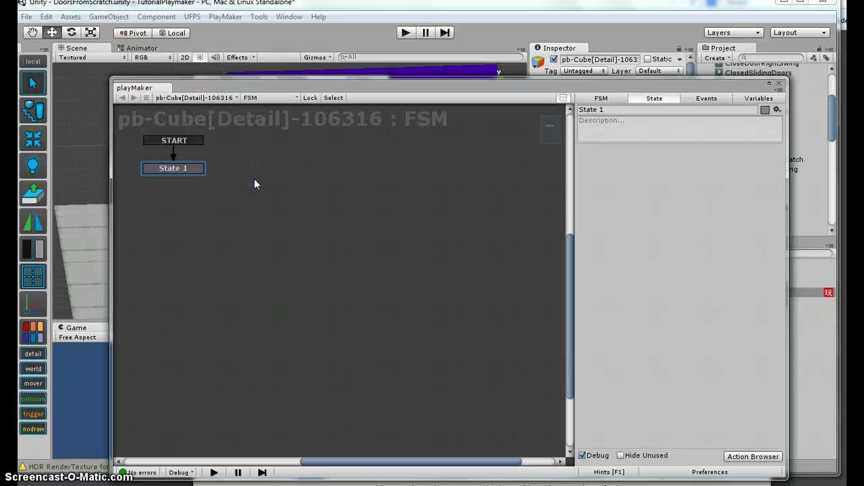
left_click(180, 169)
left_click(624, 110)
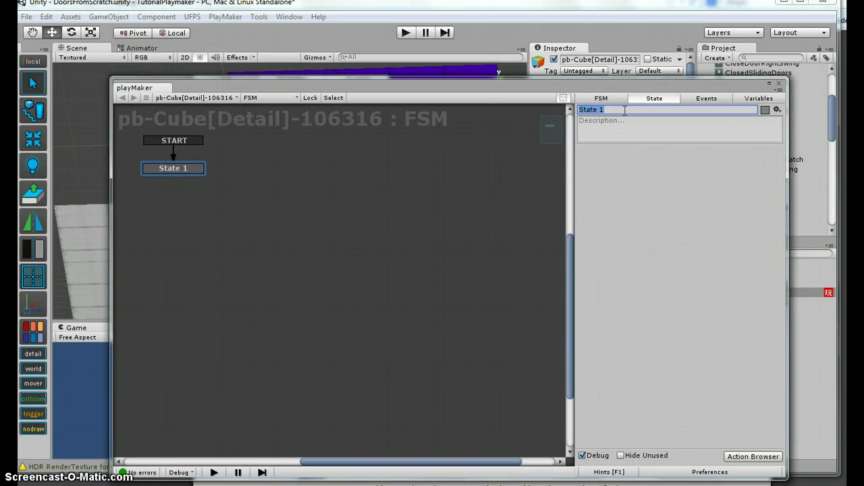
type("Waiting")
Step: Add two events named OpenDoor and CloseDoor to the door's FSM
left_click(706, 98)
left_click(657, 438)
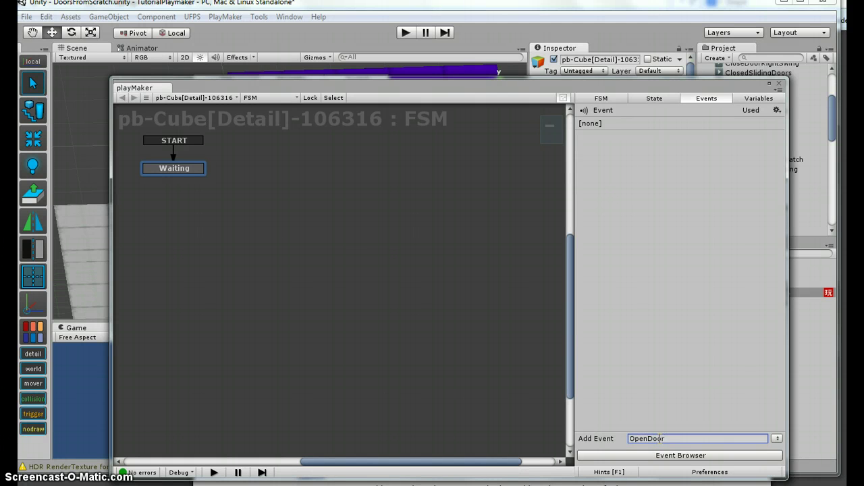
key("Return")
left_click(658, 438)
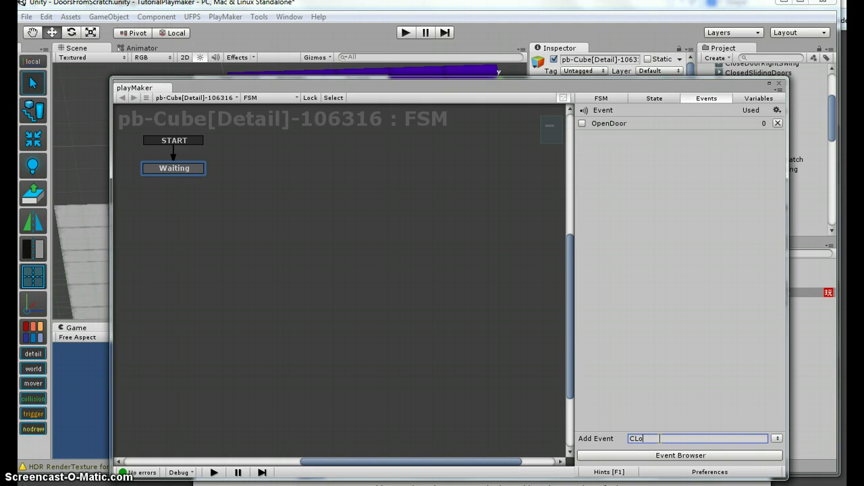
type("CloseDoor")
key("Return")
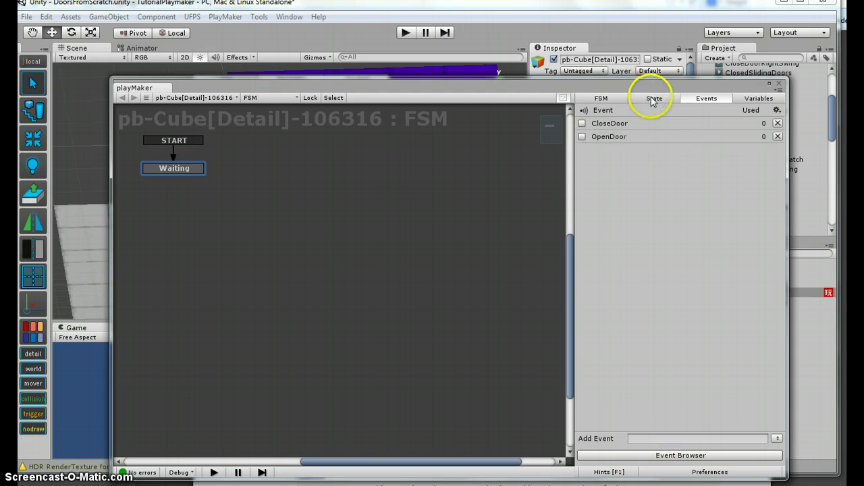
Step: Add a transition for the OpenDoor event to the Waiting state
left_click(650, 98)
right_click(176, 174)
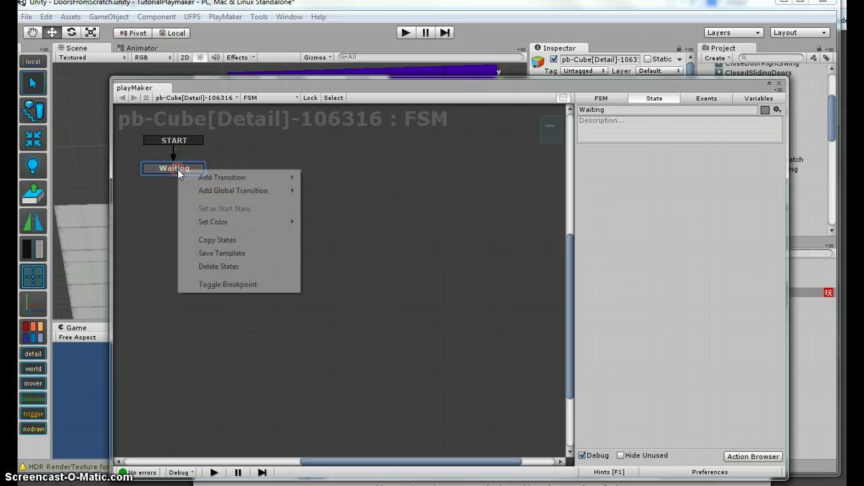
mouse_move(208, 179)
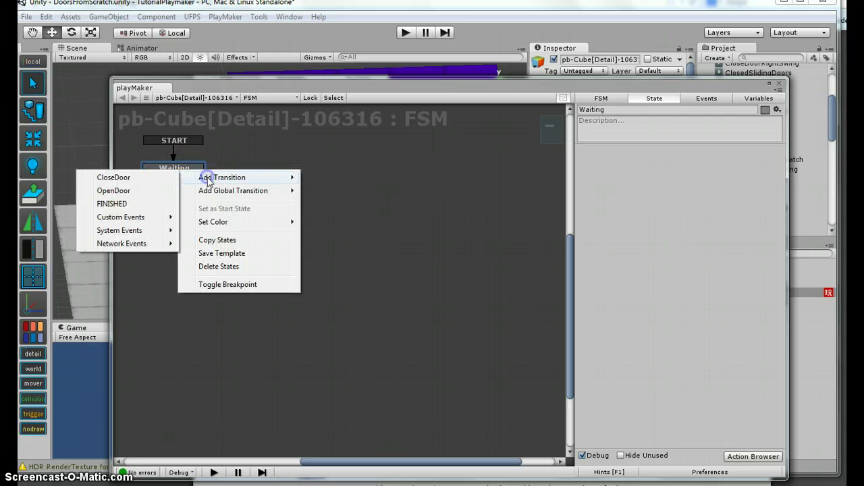
left_click(144, 190)
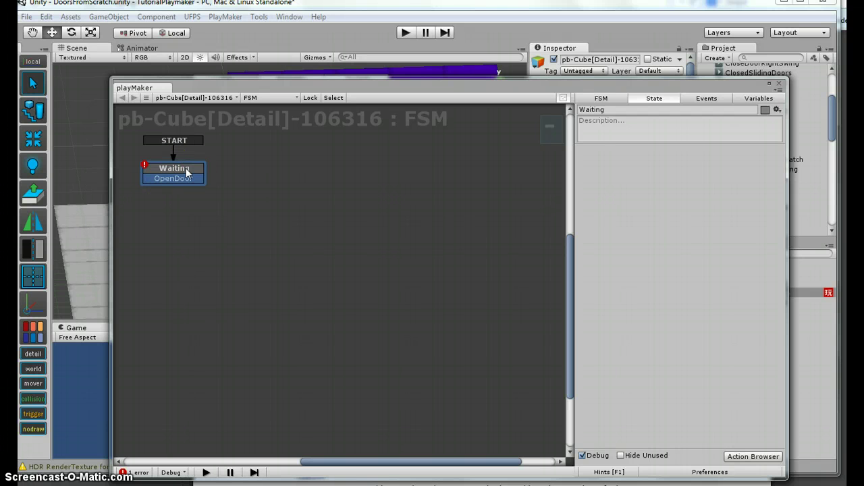
Step: Find the Mouse Pick Event action by searching for "mouse" and add it to the Waiting state
left_click(767, 457)
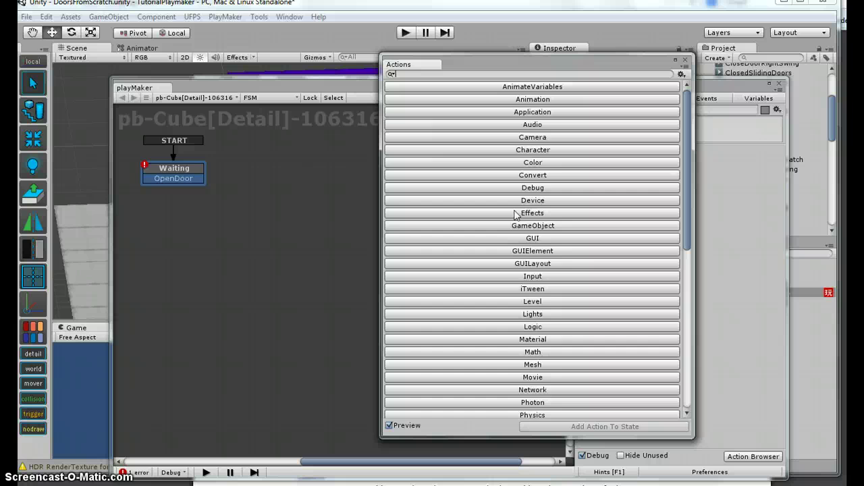
type("mouse")
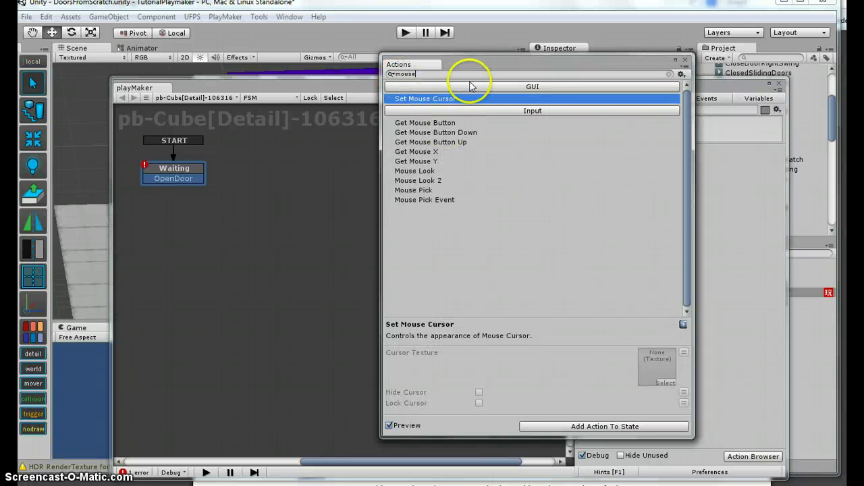
left_click(419, 200)
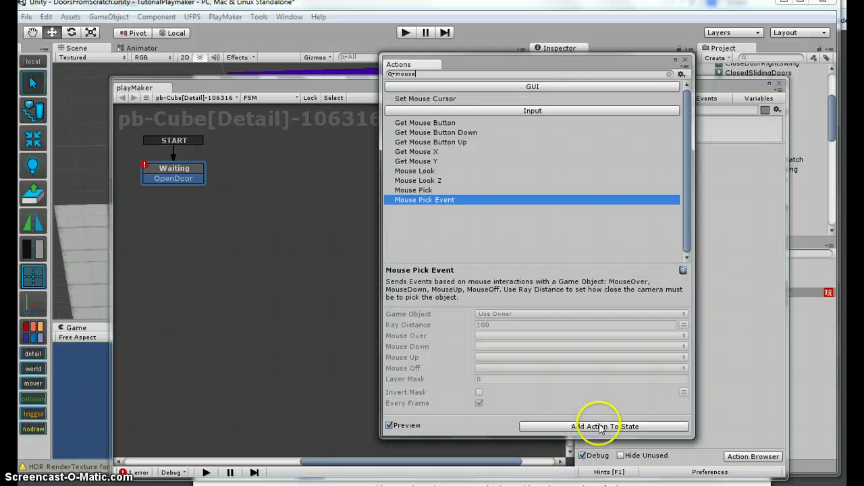
left_click(600, 427)
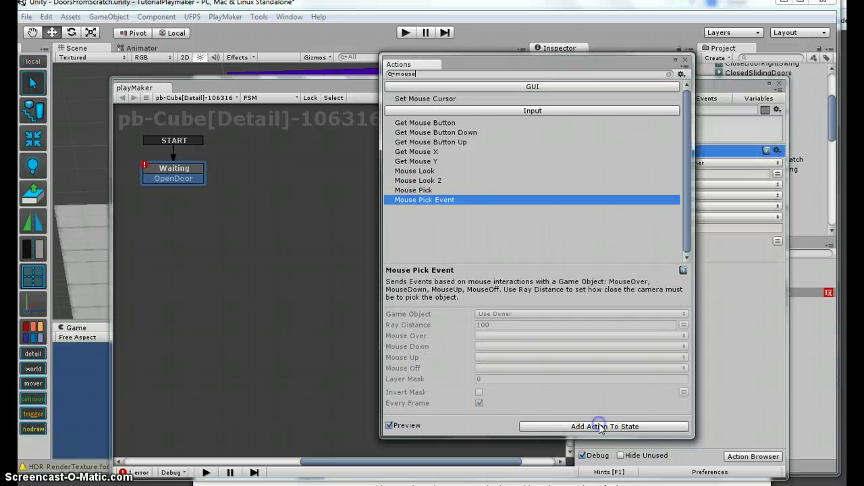
left_click(685, 60)
Step: Set the Mouse Pick Event's Ray Distance to 10 and its Mouse Down event to OpenDoor
left_click(703, 174)
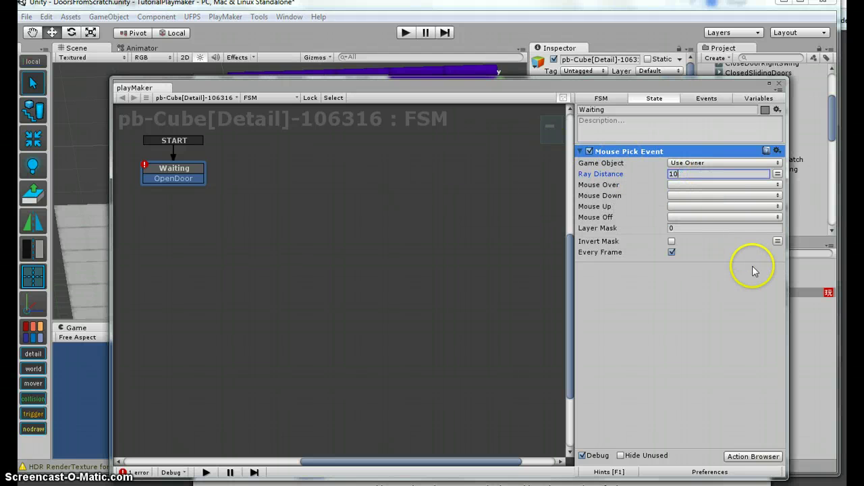
left_click(704, 197)
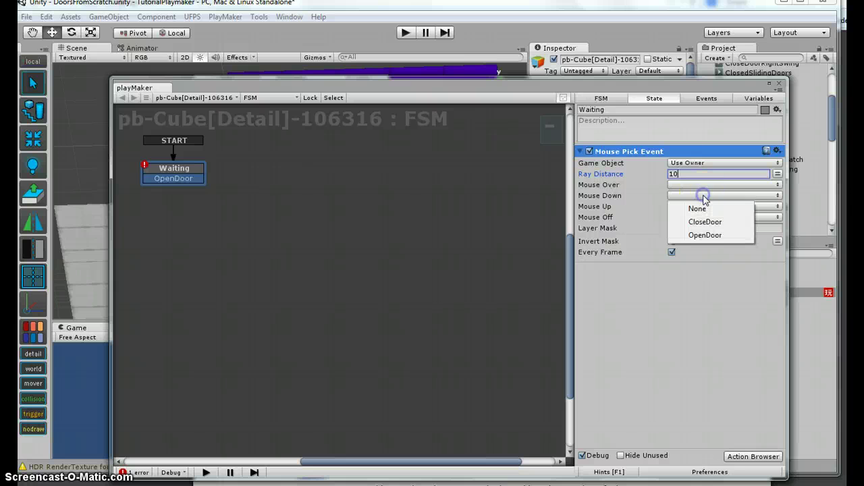
left_click(705, 235)
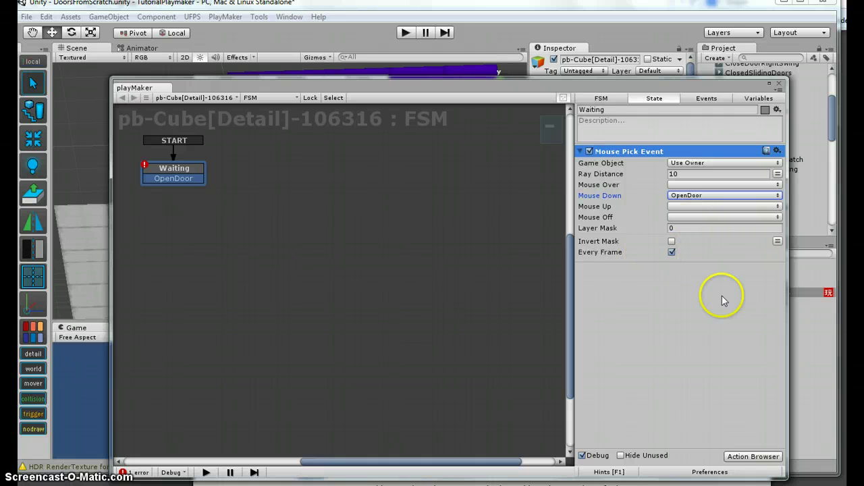
Step: Add a second state to the FSM below the Waiting state and name it OpenDoor
left_click(261, 212)
right_click(261, 211)
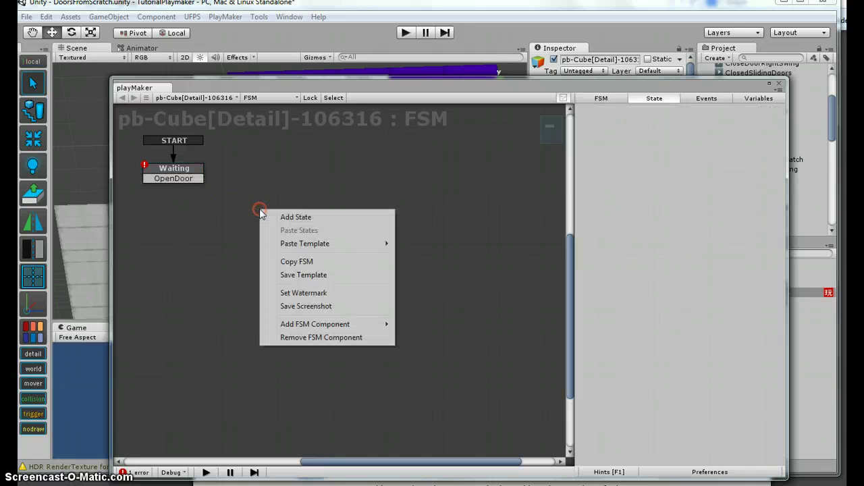
left_click(294, 217)
left_click(621, 111)
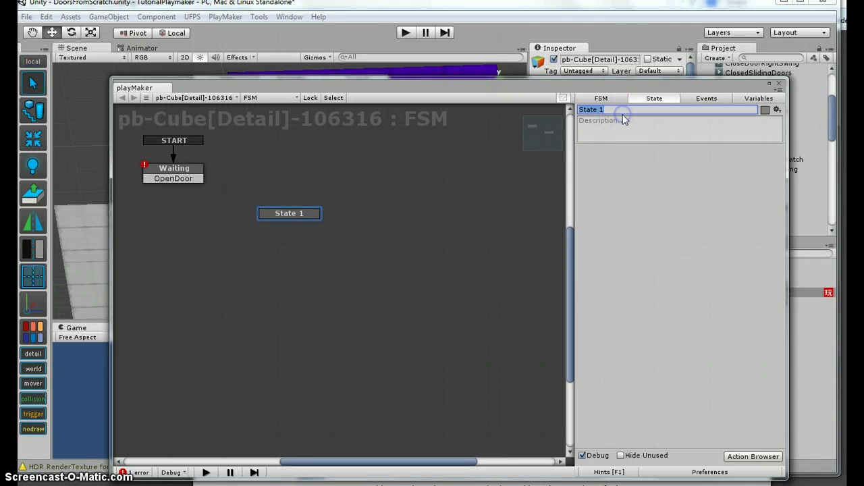
type("OpenDoor")
Step: Color the OpenDoor state green, link Waiting's OpenDoor transition to it and shift it slightly closer to Waiting
right_click(299, 213)
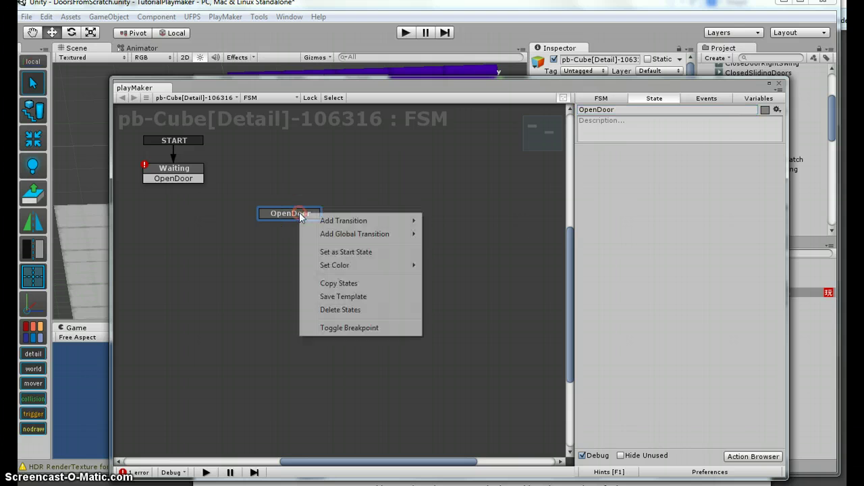
left_click(344, 267)
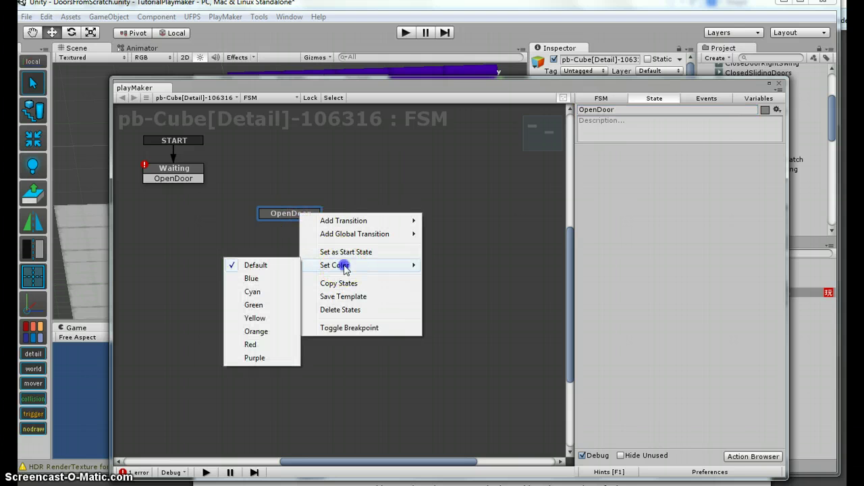
left_click(276, 305)
left_click(200, 179)
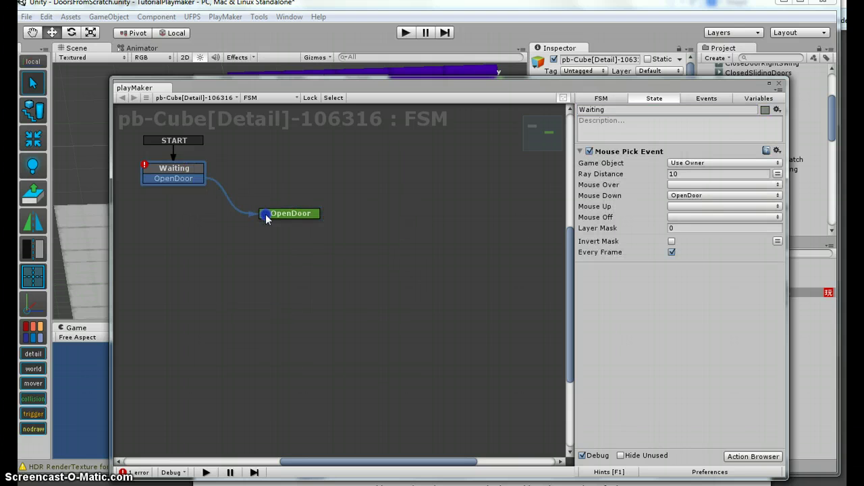
left_click_drag(295, 218, 272, 226)
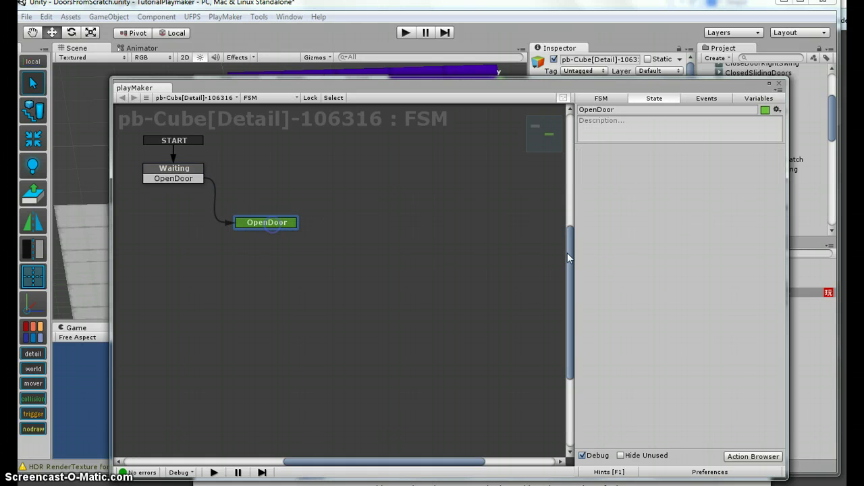
Step: Search the available actions for "anim" and "set" to locate one that sets an Animator parameter
left_click(753, 457)
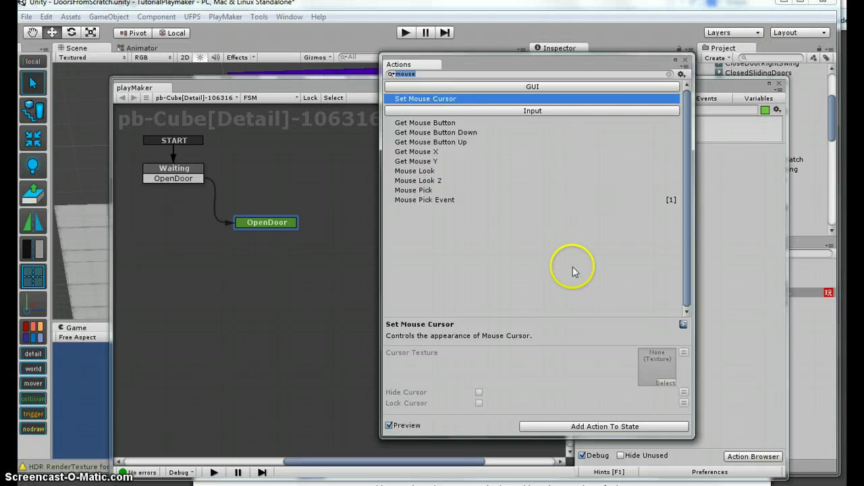
type("anim")
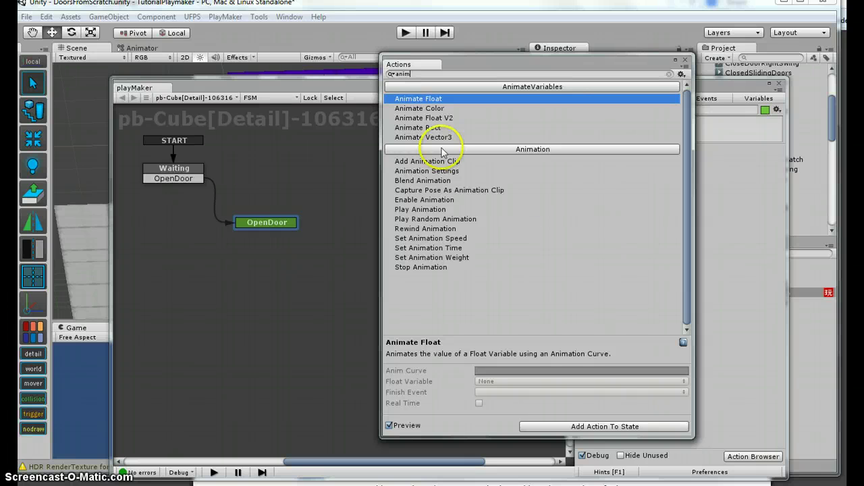
left_click_drag(420, 74, 371, 76)
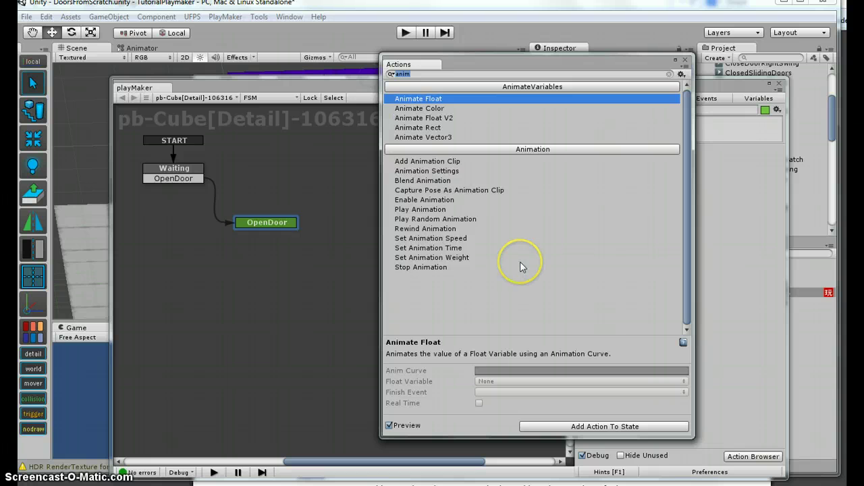
type("set")
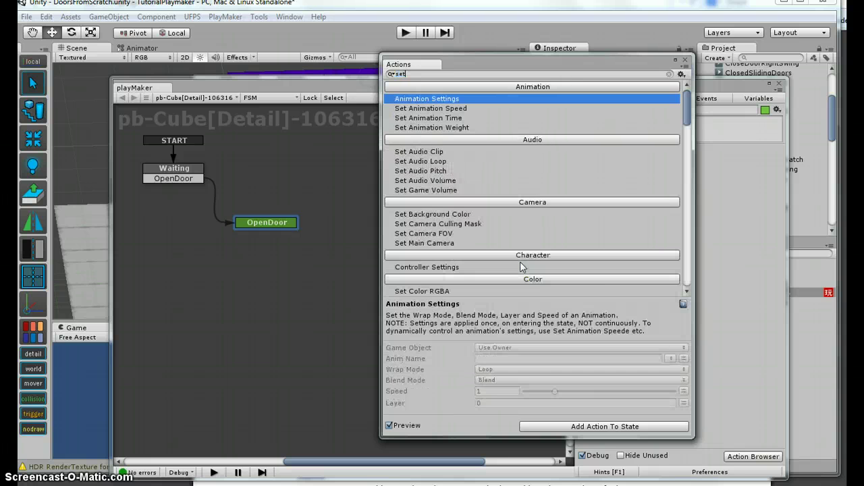
key("BackSpace")
key("BackSpace")
key("BackSpace")
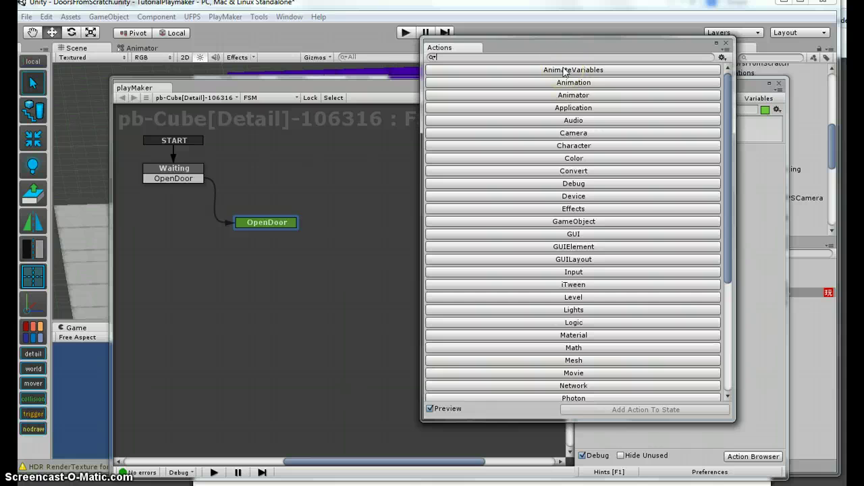
left_click(562, 95)
type("anim")
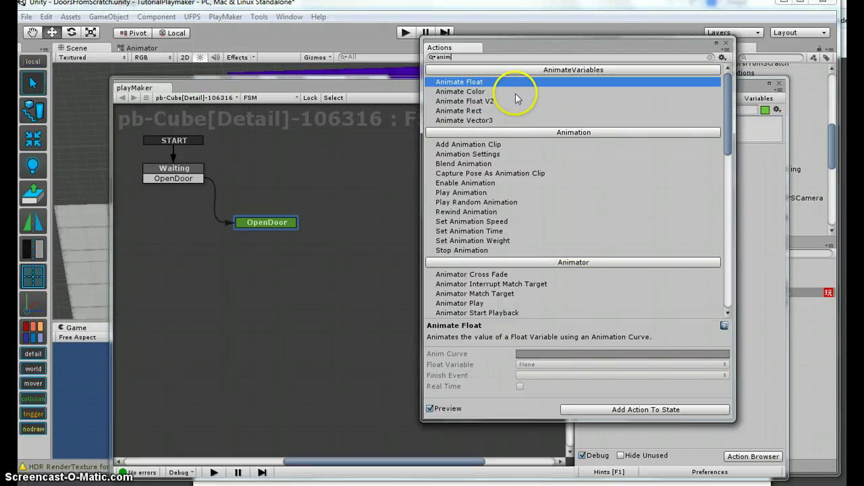
double_click(436, 57)
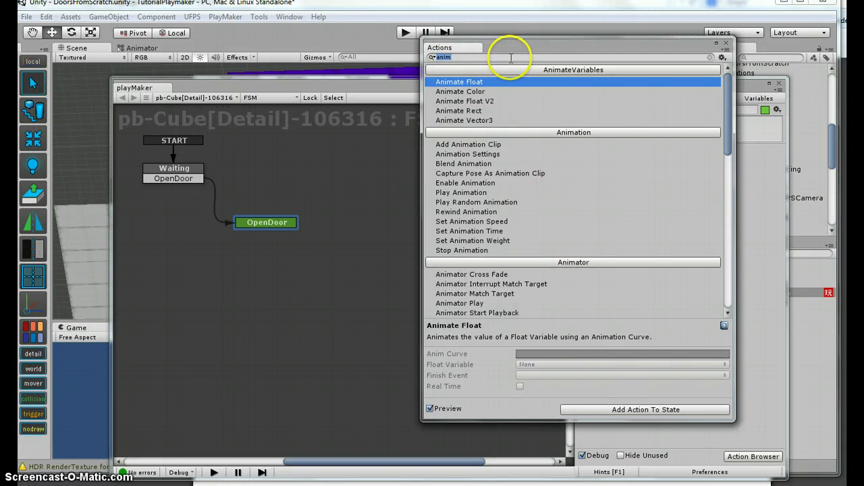
key("BackSpace")
Step: Add the Set Animator Bool action from the Animator category to the OpenDoor state
left_click(589, 95)
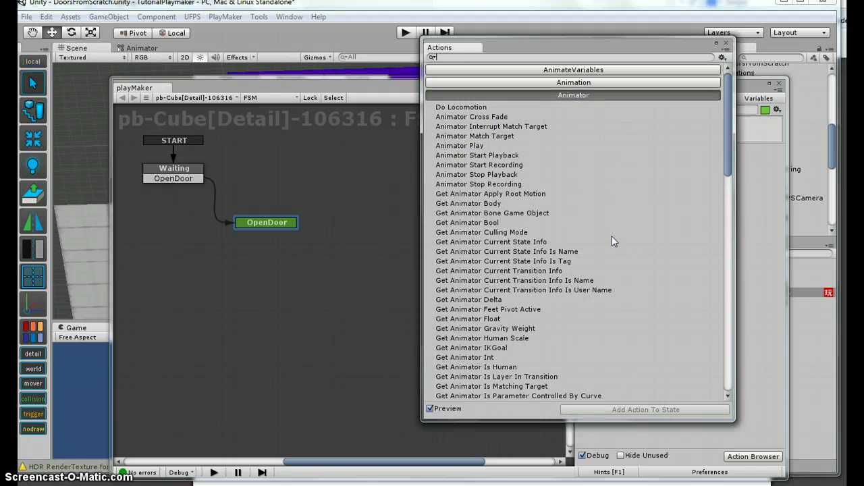
scroll(611, 236, "down", 10)
left_click(478, 149)
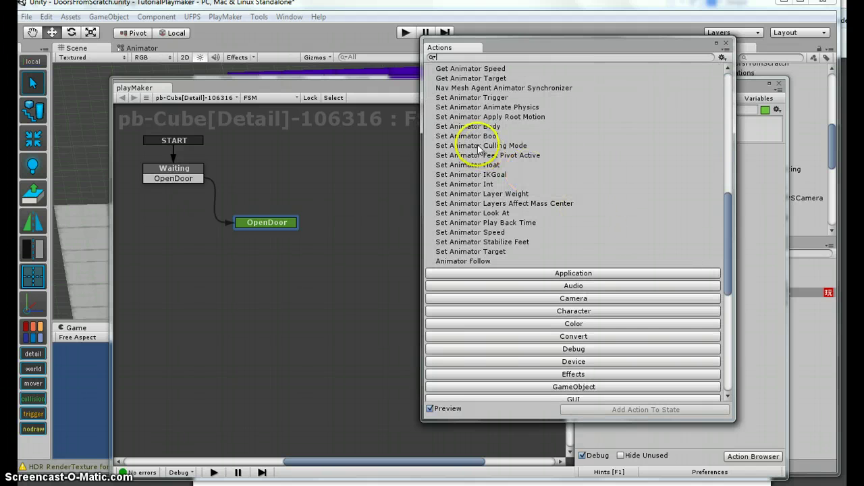
left_click(478, 137)
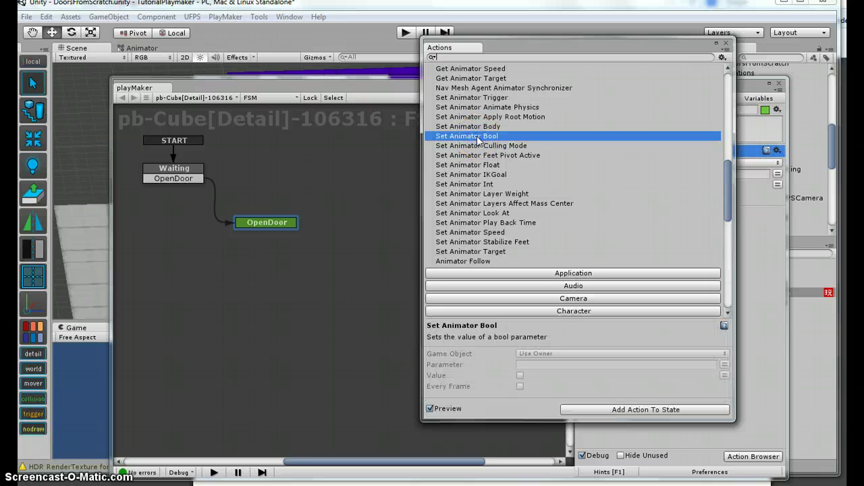
left_click(726, 45)
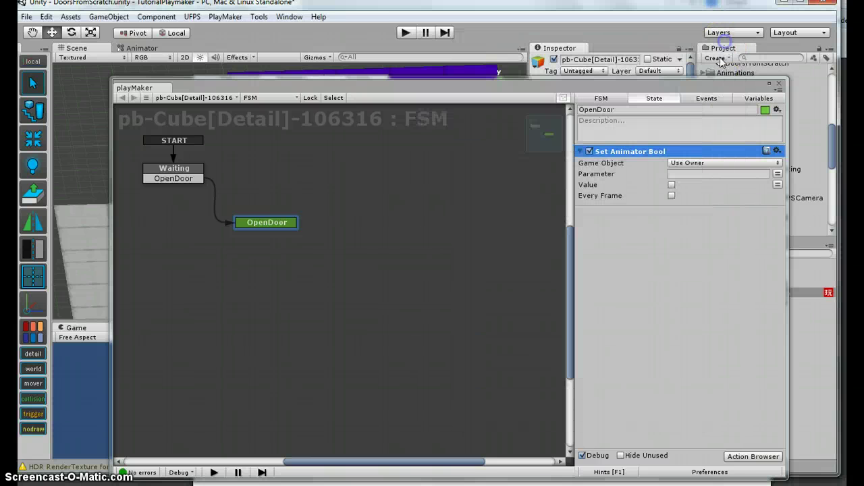
Step: Set the Set Animator Bool parameter to OpenDoor, matching the Animator's parameter name, and enable its Value
left_click(678, 173)
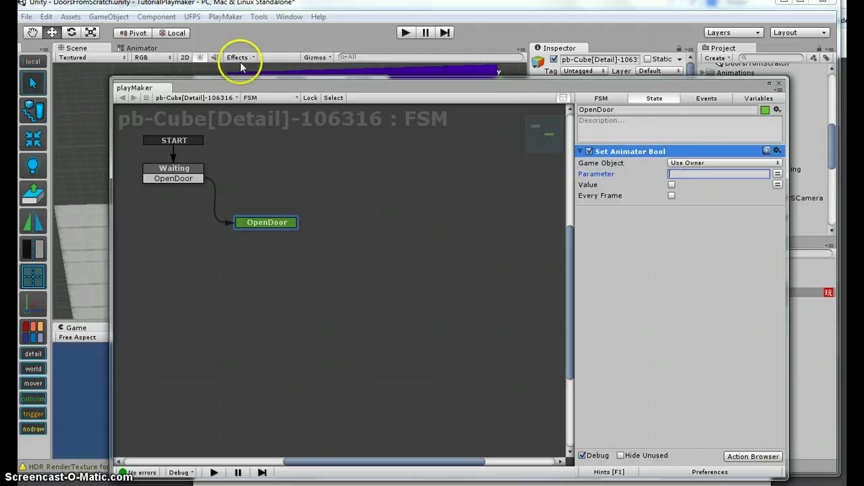
left_click(139, 48)
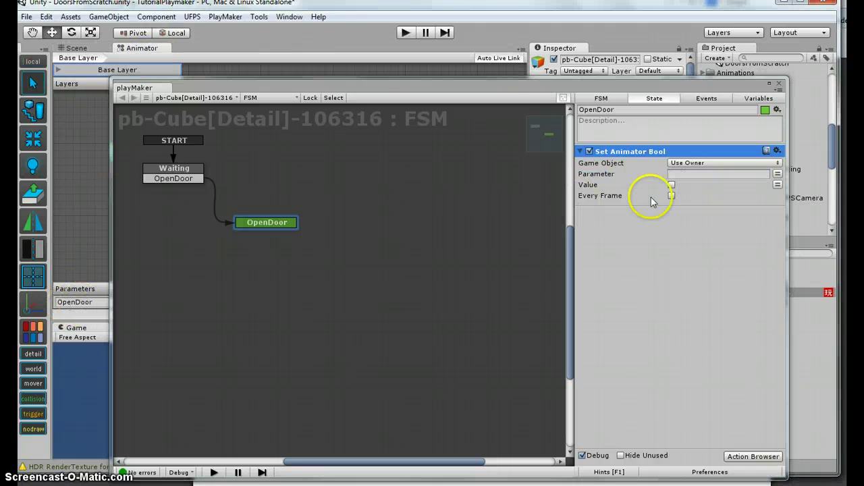
left_click(676, 175)
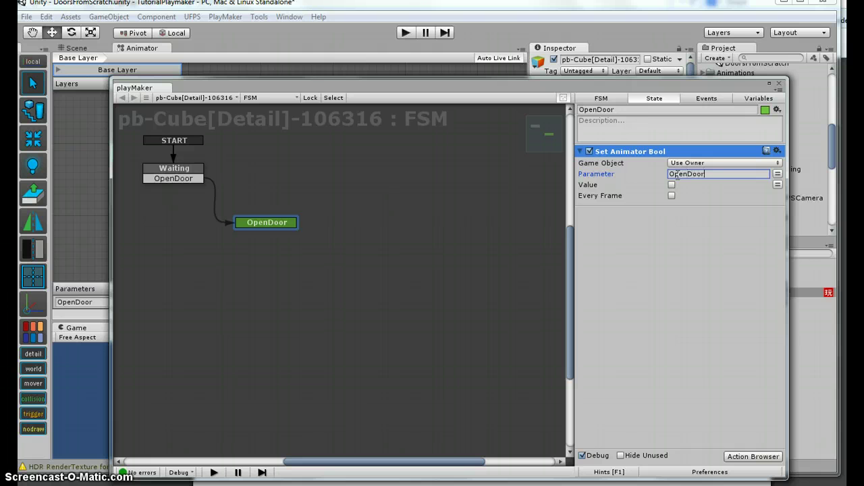
left_click(672, 185)
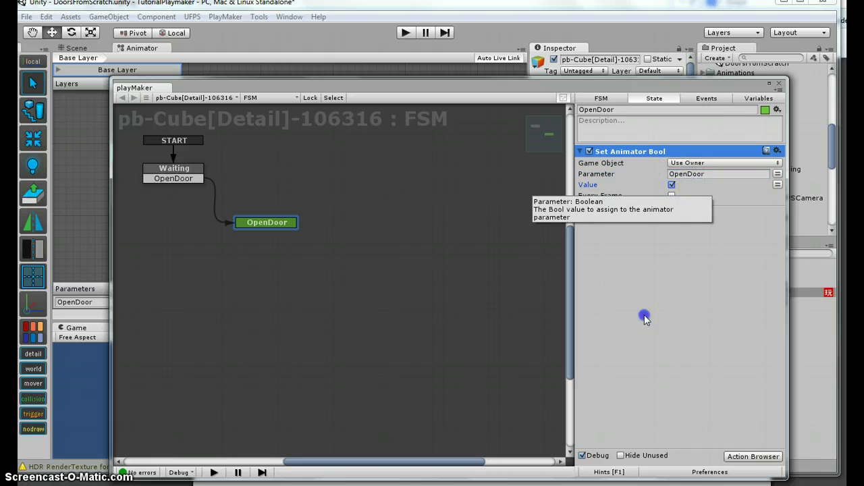
Step: Find the Wait action and add it to the OpenDoor state after Set Animator Bool
left_click(747, 457)
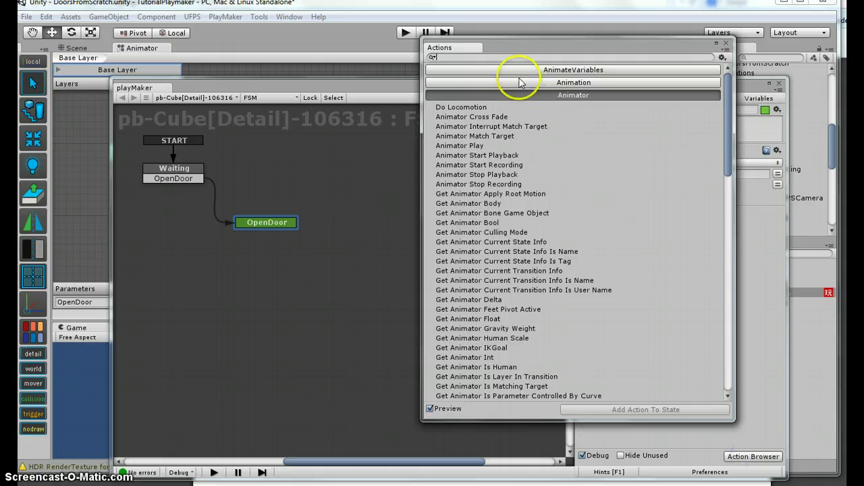
type("wait")
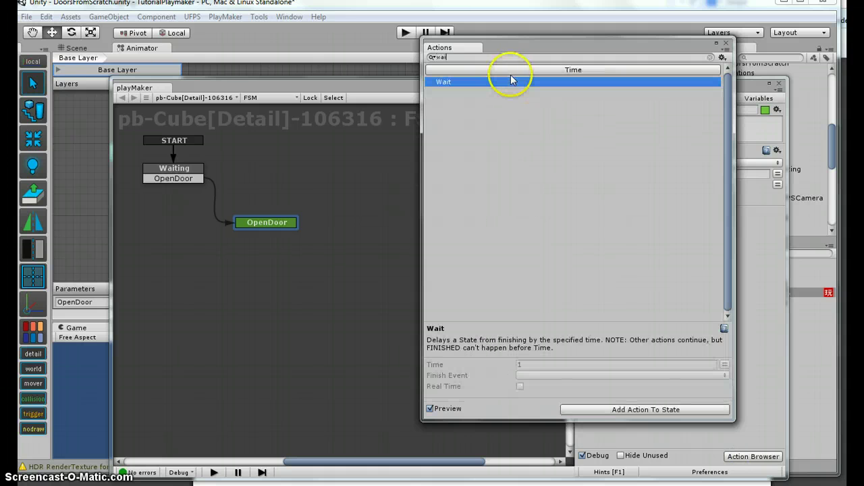
double_click(510, 83)
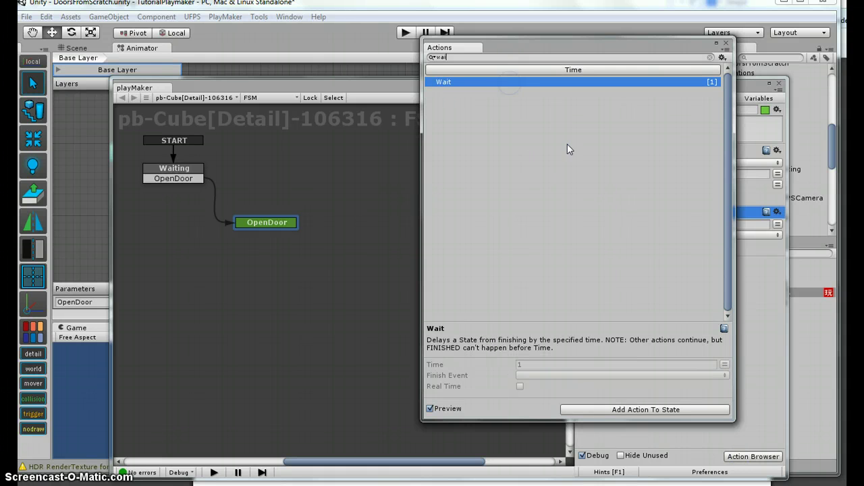
left_click(726, 43)
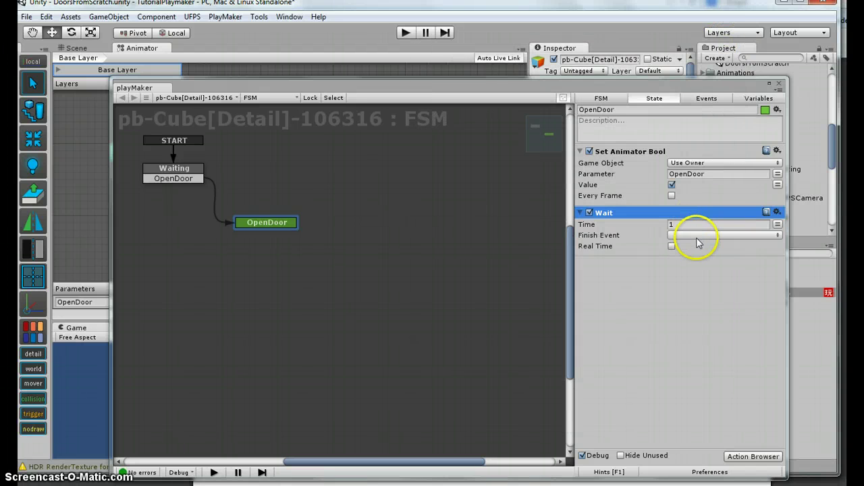
Step: Add a FINISHED transition to the OpenDoor state and set it as the Wait action's Finish Event
left_click(699, 236)
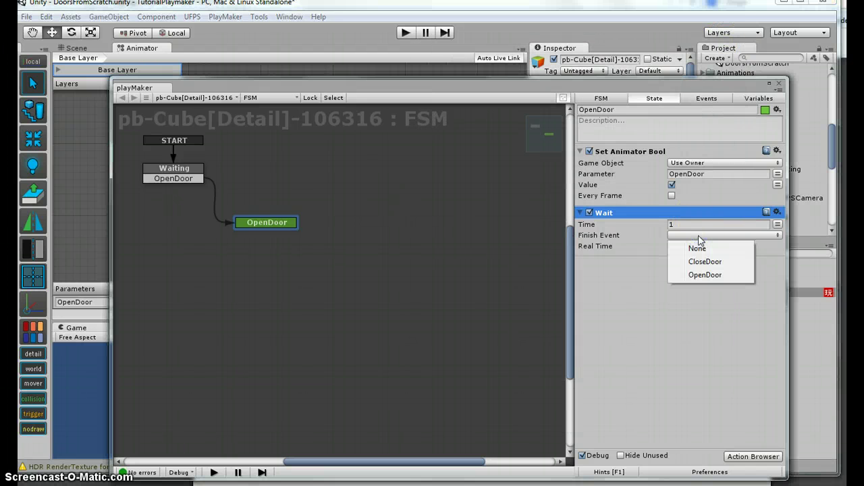
left_click(617, 299)
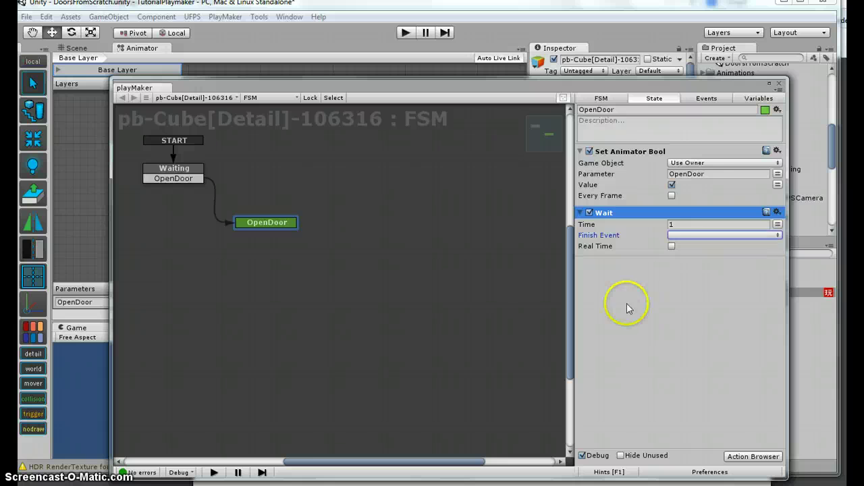
left_click(268, 229)
right_click(277, 228)
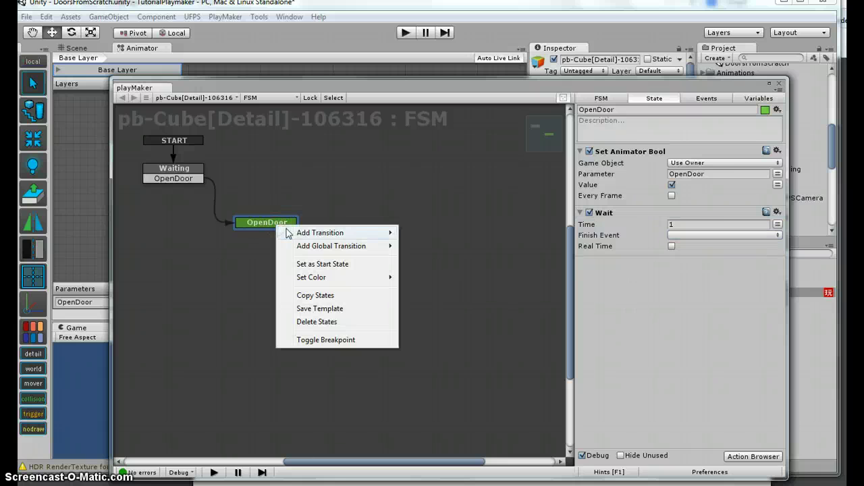
mouse_move(318, 234)
left_click(217, 260)
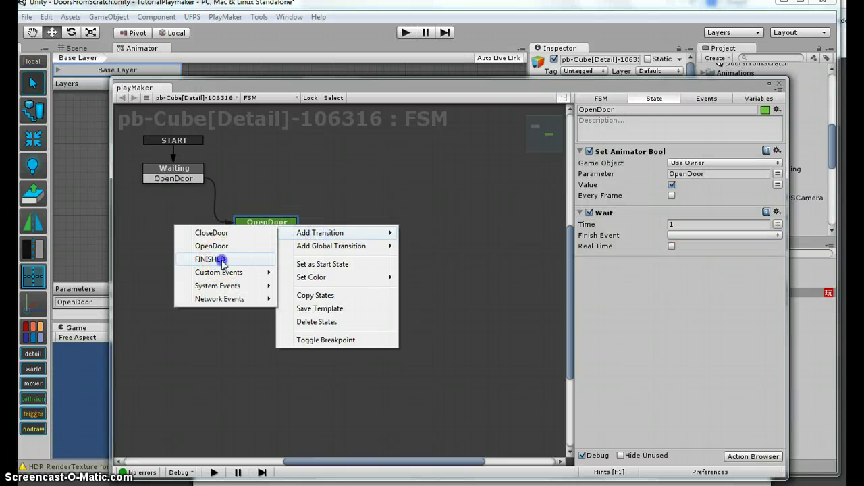
left_click(518, 266)
left_click(691, 234)
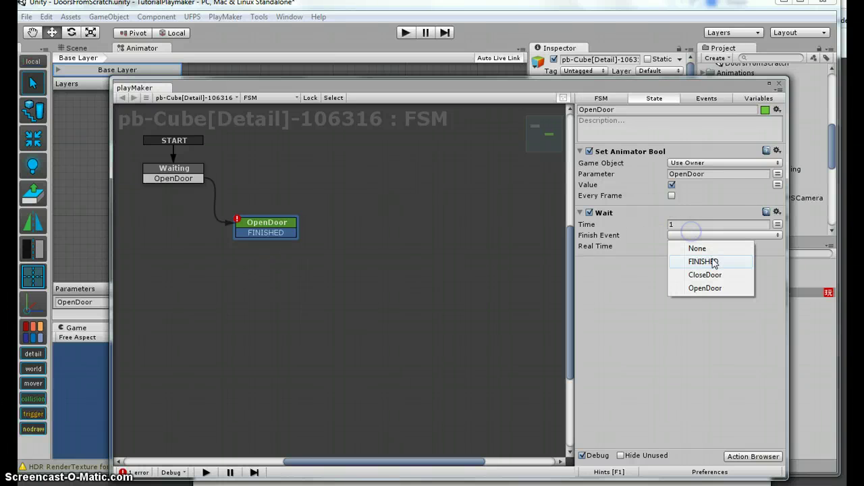
left_click(689, 262)
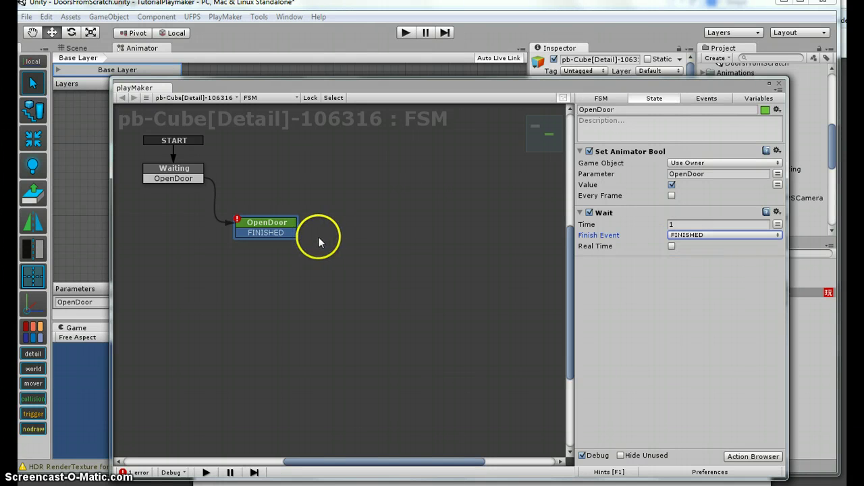
Step: Set the Waiting state's color to Yellow
left_click(186, 174)
right_click(185, 173)
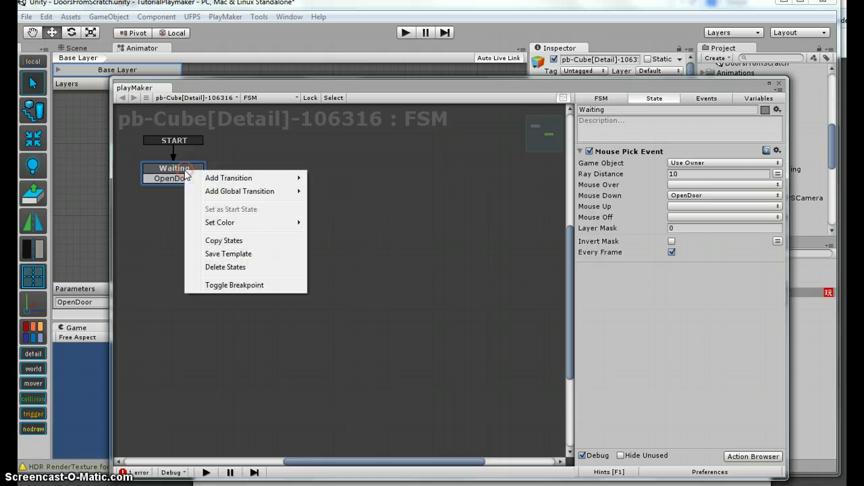
mouse_move(227, 224)
left_click(152, 275)
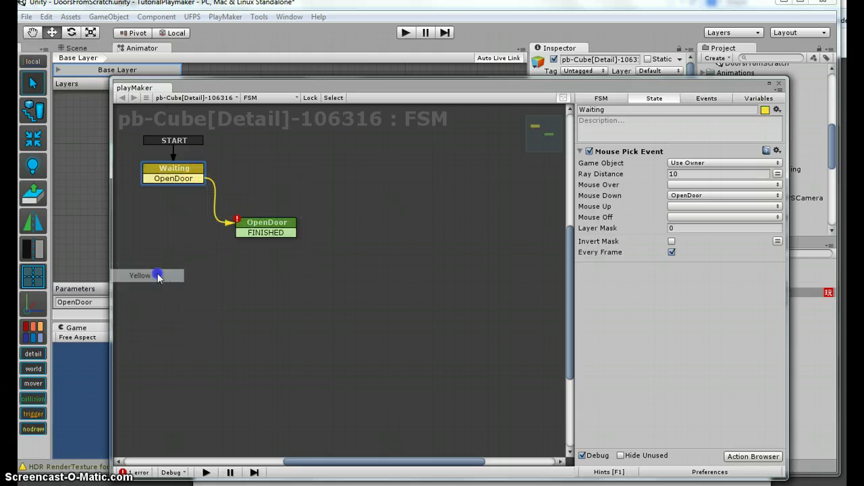
Step: Duplicate the Waiting state without replacing the start state, and link OpenDoor's FINISHED transition to the copy
right_click(181, 172)
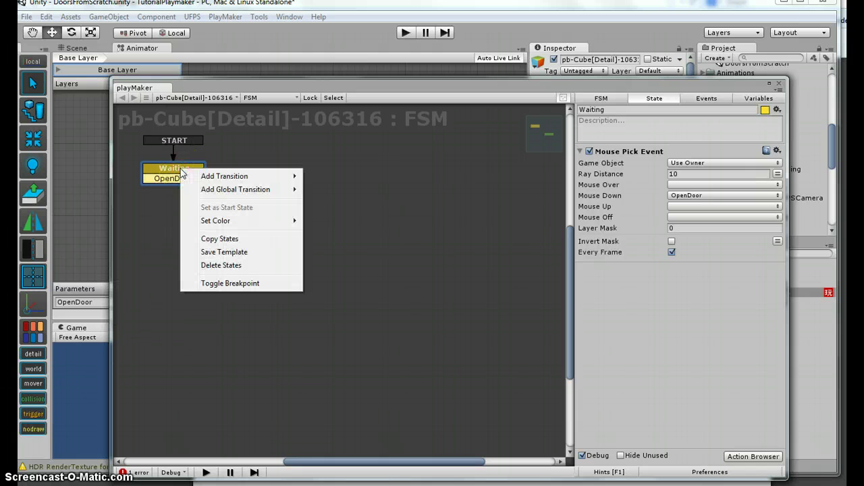
left_click(377, 172)
right_click(379, 160)
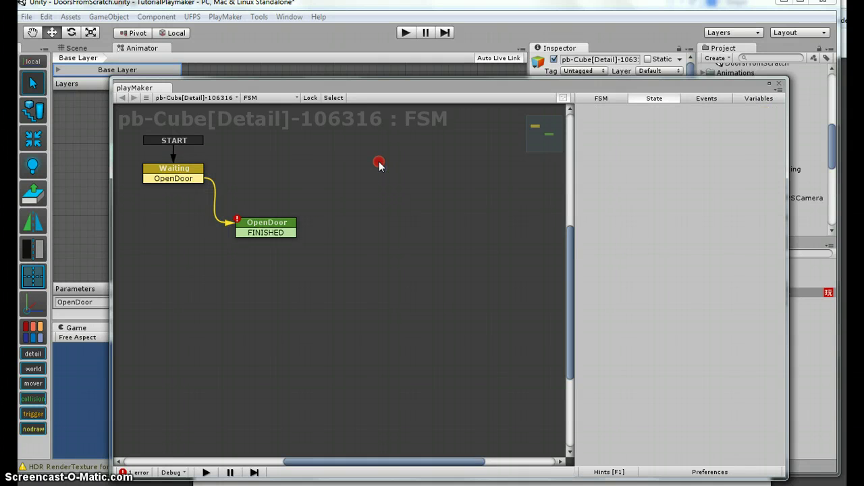
left_click(436, 183)
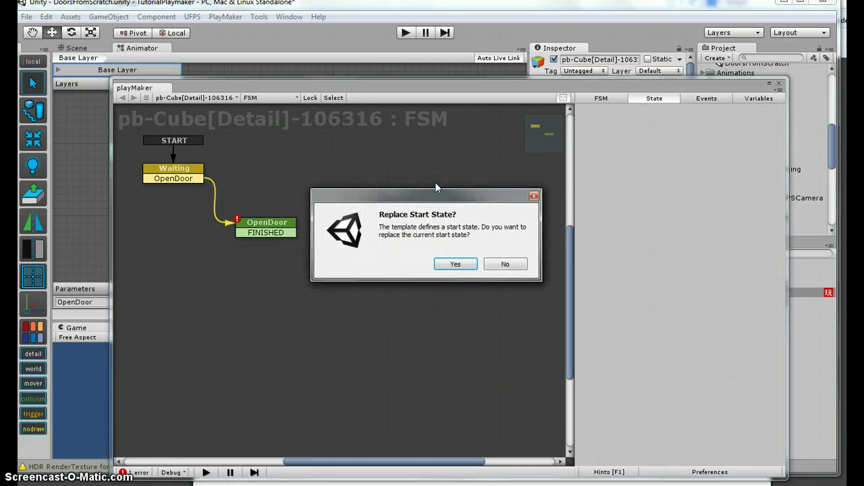
left_click(517, 264)
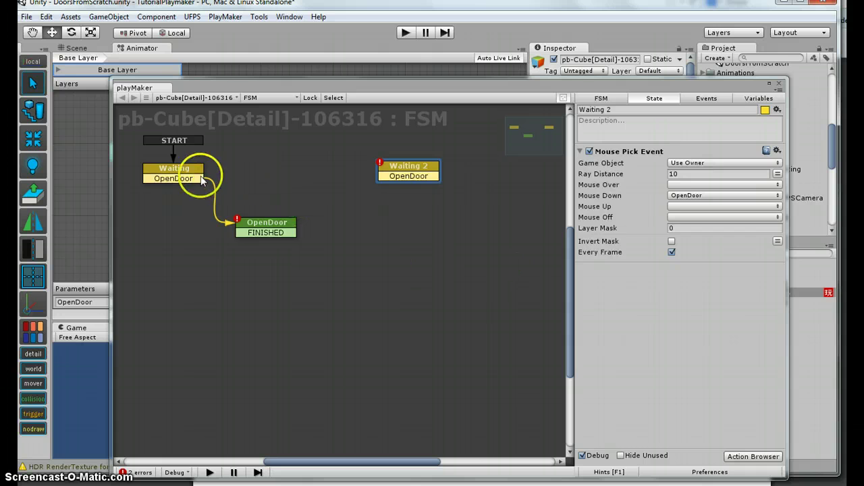
left_click_drag(409, 169, 390, 175)
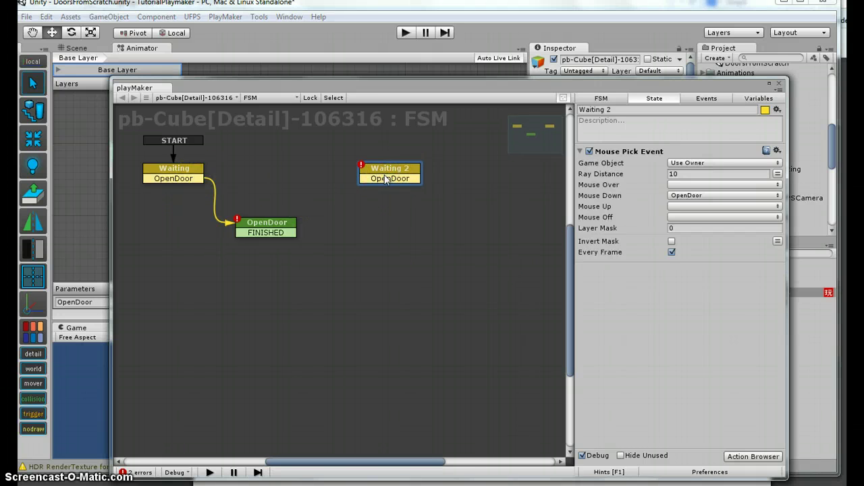
left_click(179, 179)
left_click_drag(282, 233, 398, 184)
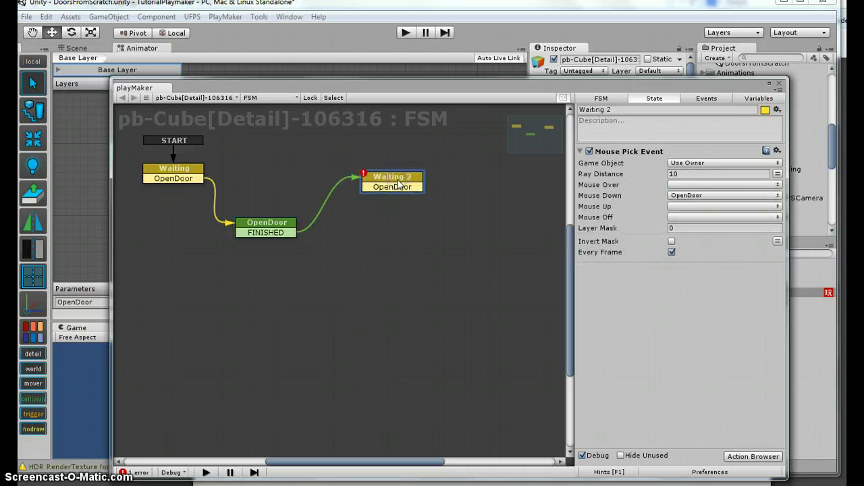
Step: Change the Waiting 2 state's transition event to CloseDoor and set its Mouse Pick Event's Mouse Down to CloseDoor
left_click(399, 191)
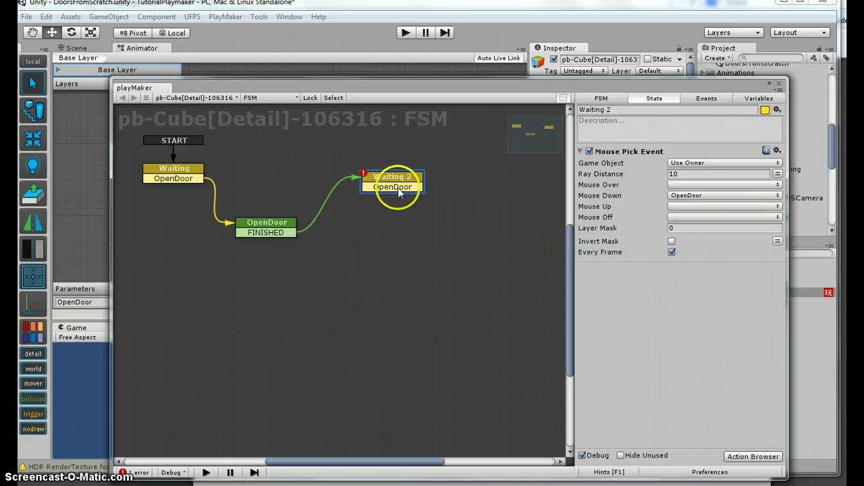
right_click(398, 193)
left_click(451, 215)
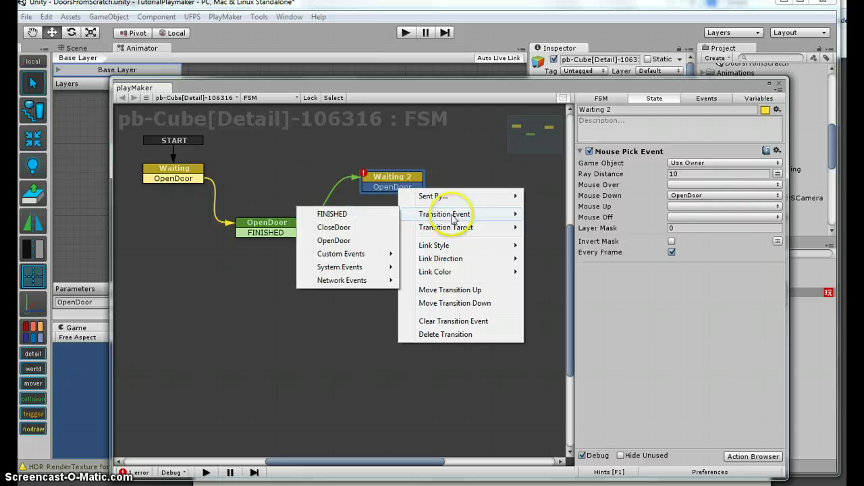
left_click(333, 227)
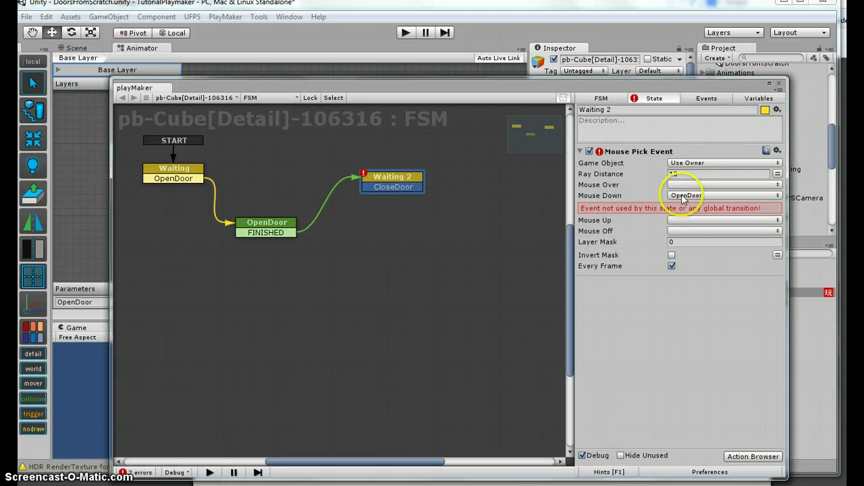
left_click(706, 195)
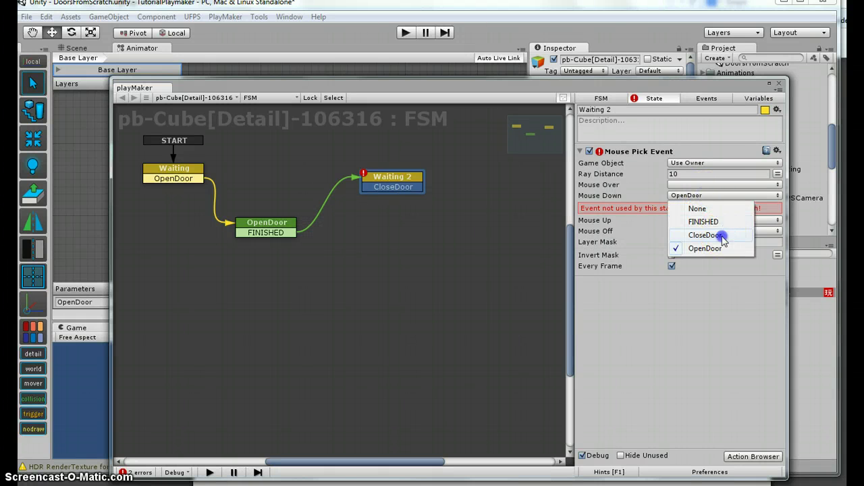
left_click(706, 235)
left_click_drag(409, 178, 421, 179)
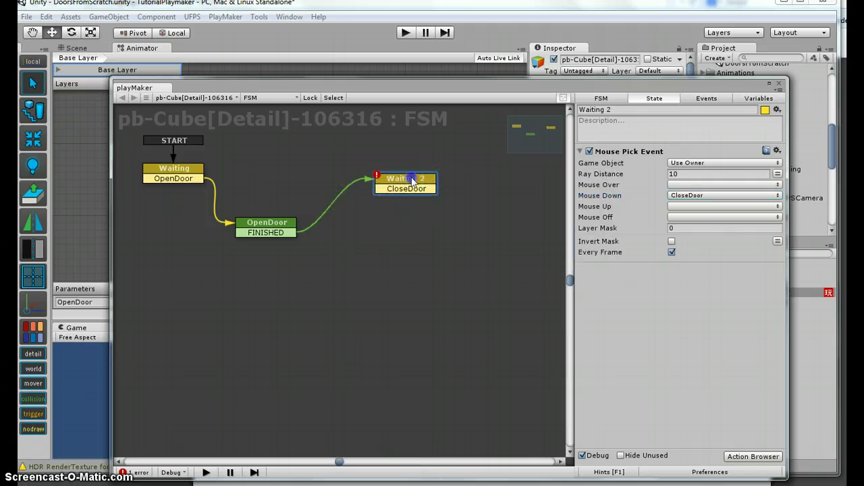
Step: Copy the OpenDoor state and paste the duplicate above it in the FSM graph
left_click(272, 233)
right_click(272, 223)
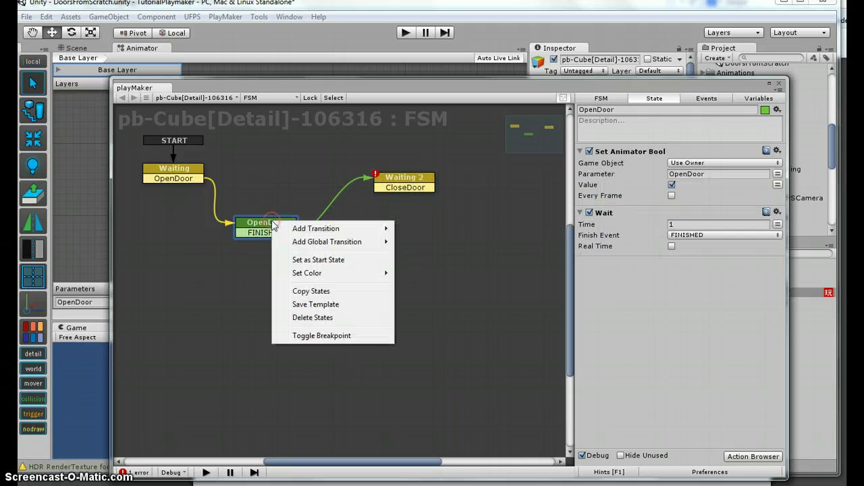
left_click(304, 295)
right_click(264, 158)
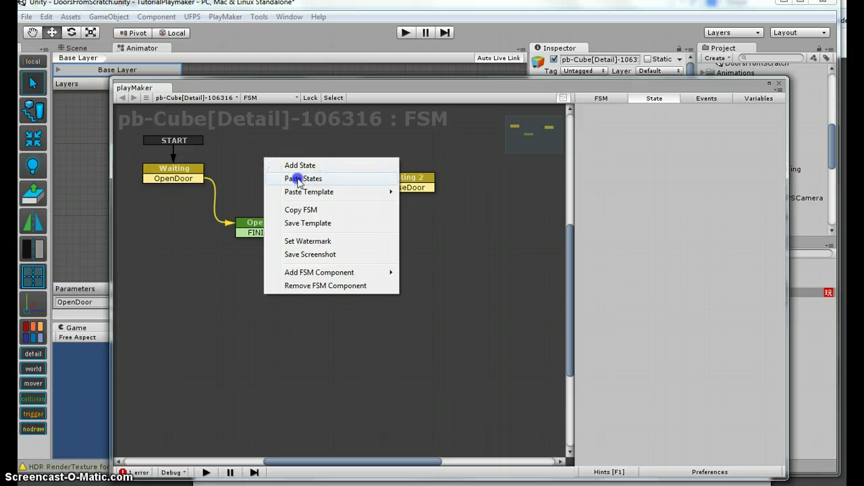
left_click(298, 180)
Step: Set the duplicated OpenDoor state's color to Red and place it between Waiting and Waiting 2
right_click(315, 165)
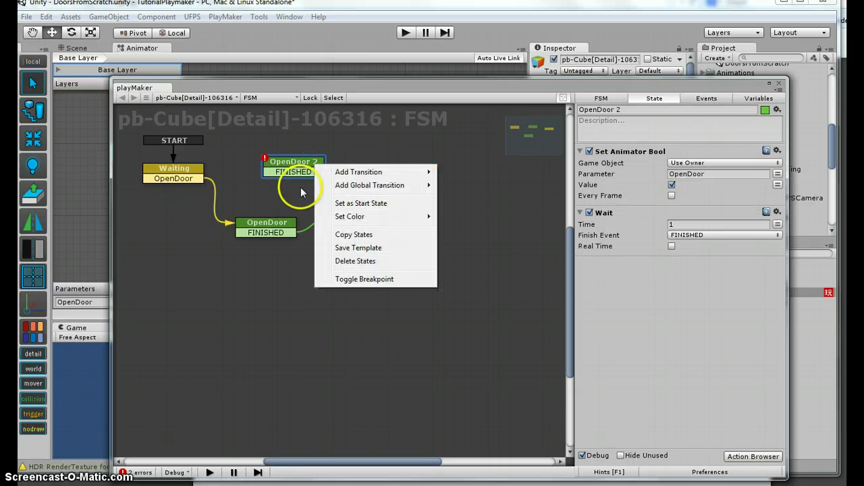
mouse_move(371, 217)
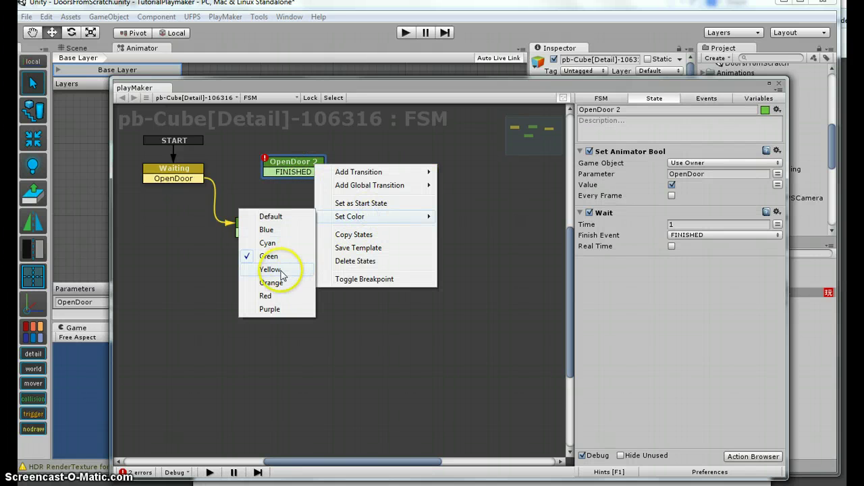
left_click(268, 295)
left_click_drag(303, 164, 287, 157)
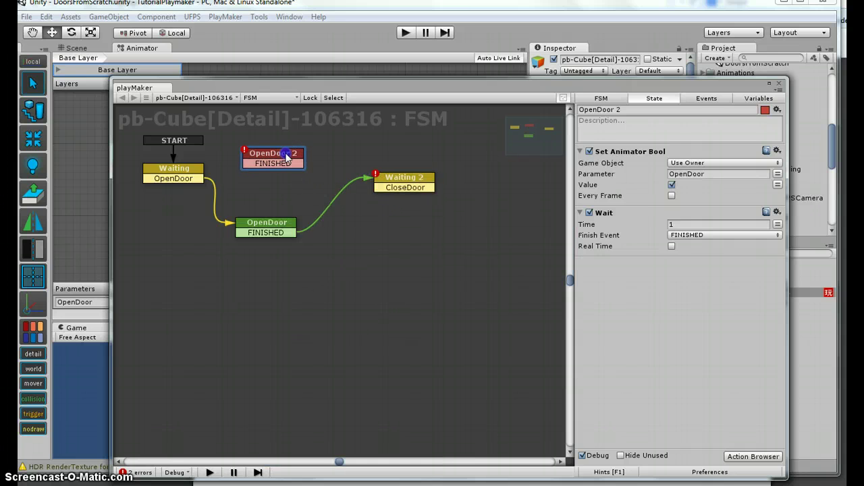
Step: Rename the red state as CloseDoor and disable the Value of its Set Animator Bool action
left_click(628, 110)
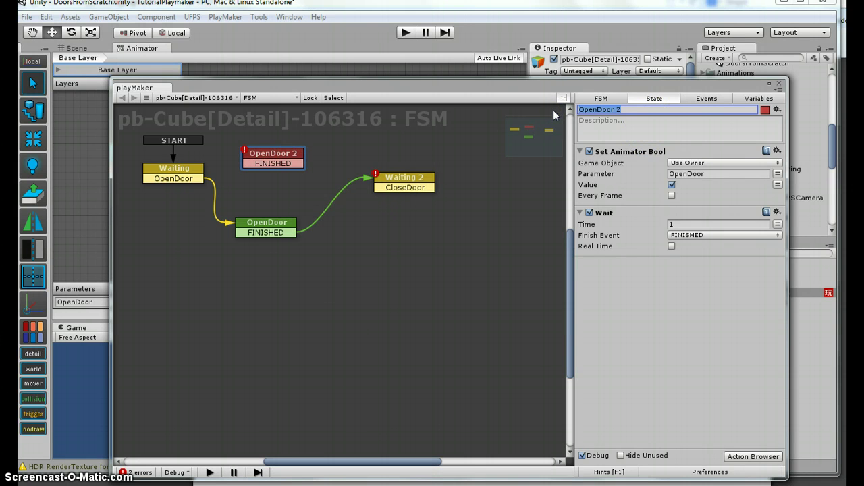
type("CloseDoor")
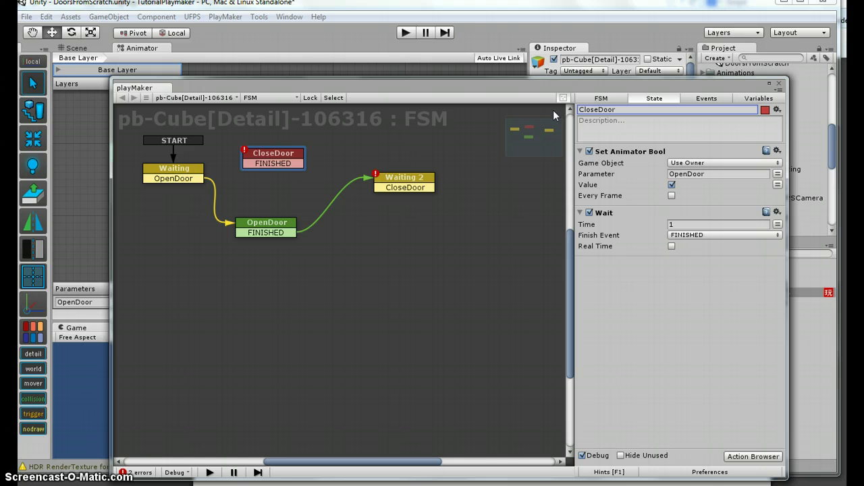
left_click(671, 185)
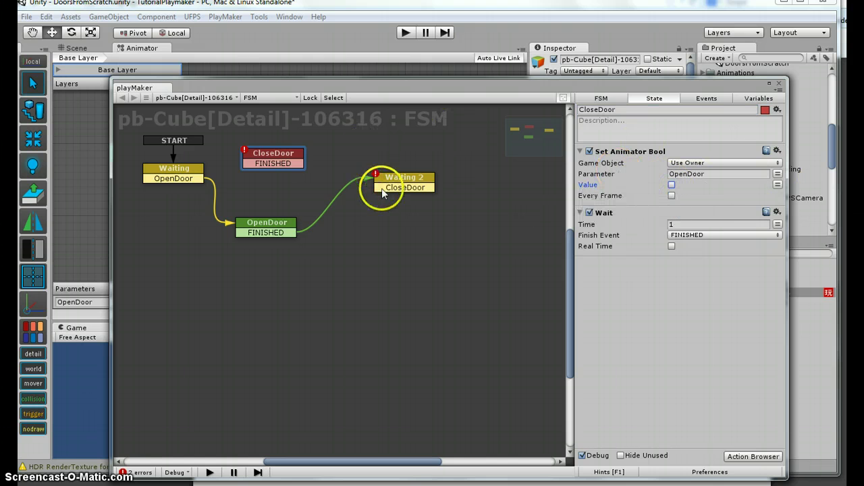
Step: Link Waiting 2's CloseDoor transition to the CloseDoor state, and CloseDoor's FINISHED transition back to Waiting
left_click_drag(379, 189, 181, 181)
left_click_drag(280, 151, 285, 154)
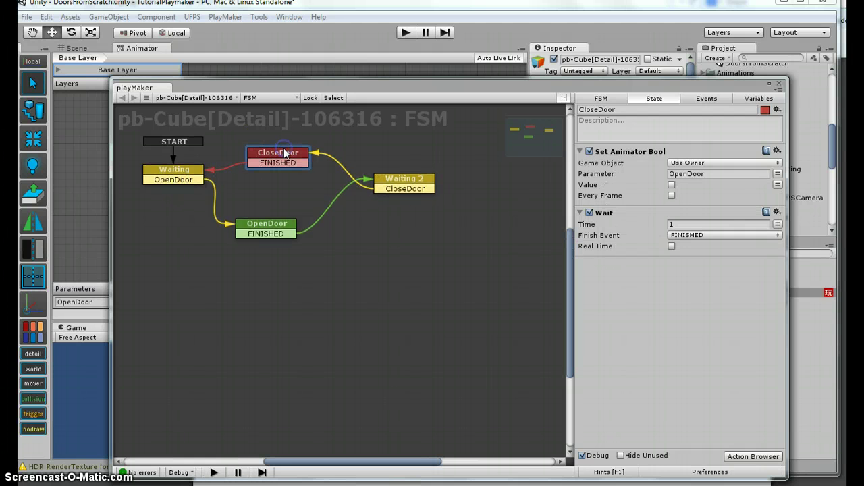
left_click(186, 174)
left_click(265, 230)
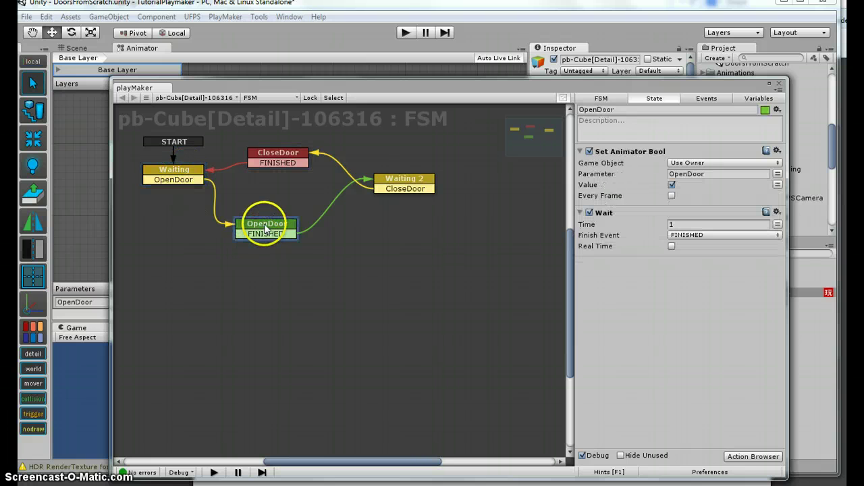
left_click(398, 178)
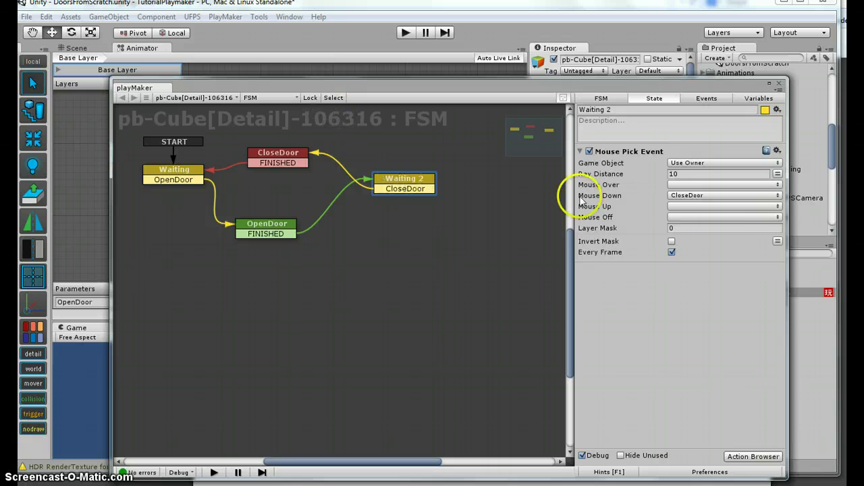
Step: Close the PlayMaker editor and show the whole door and floor in the Scene view
left_click(779, 85)
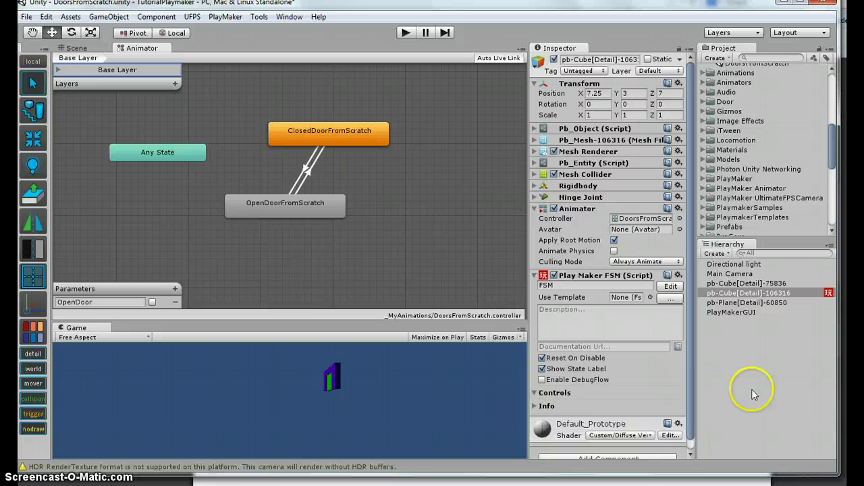
left_click(73, 49)
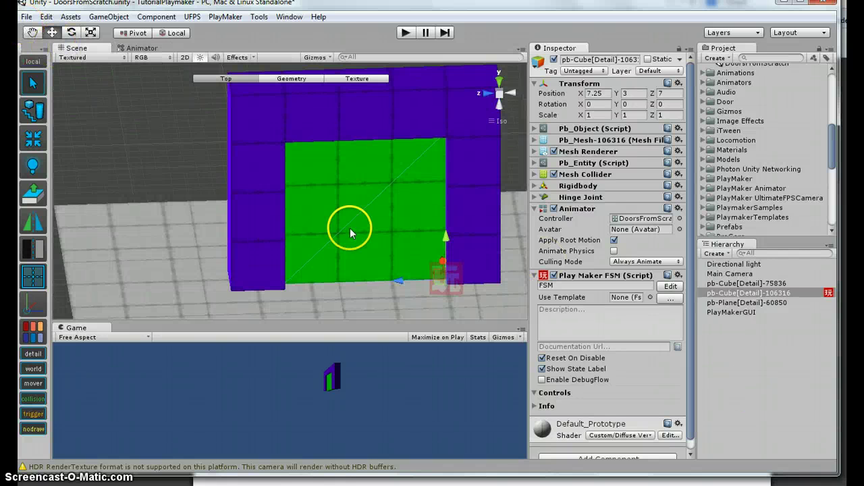
scroll(392, 235, "down", 4)
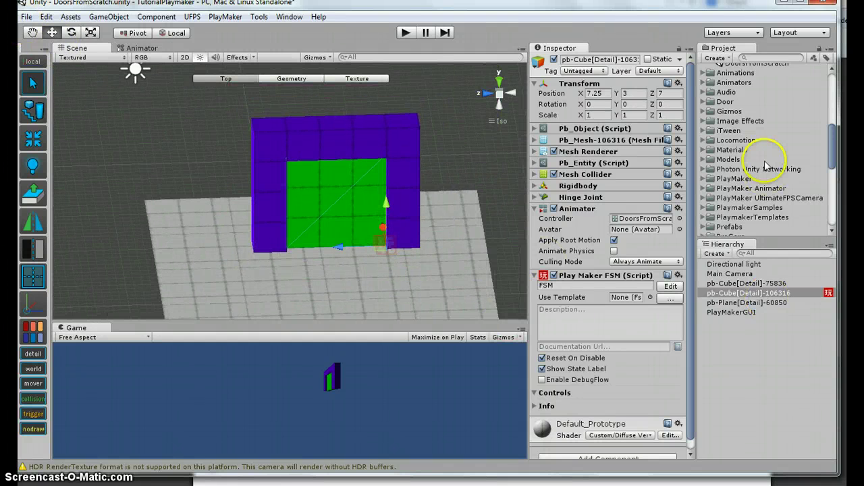
Step: Add the First Person Character prefab from the Sample Assets to the scene
scroll(766, 166, "down", 5)
scroll(766, 166, "up", 5)
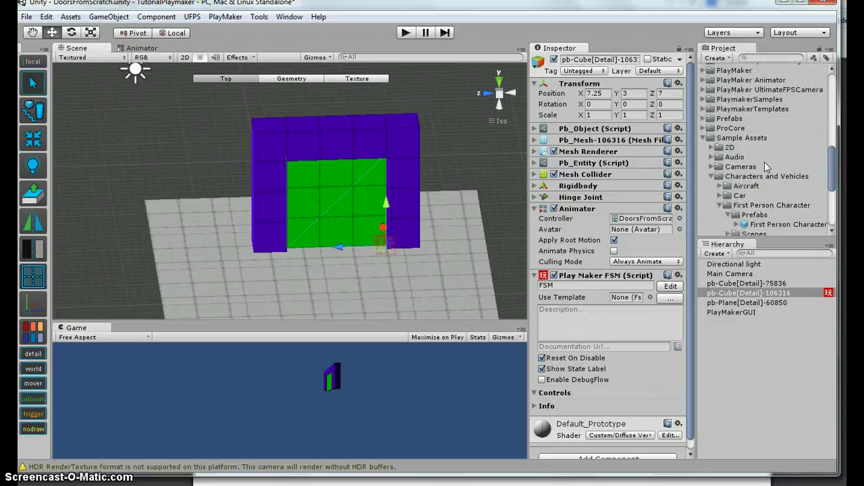
scroll(786, 219, "down", 5)
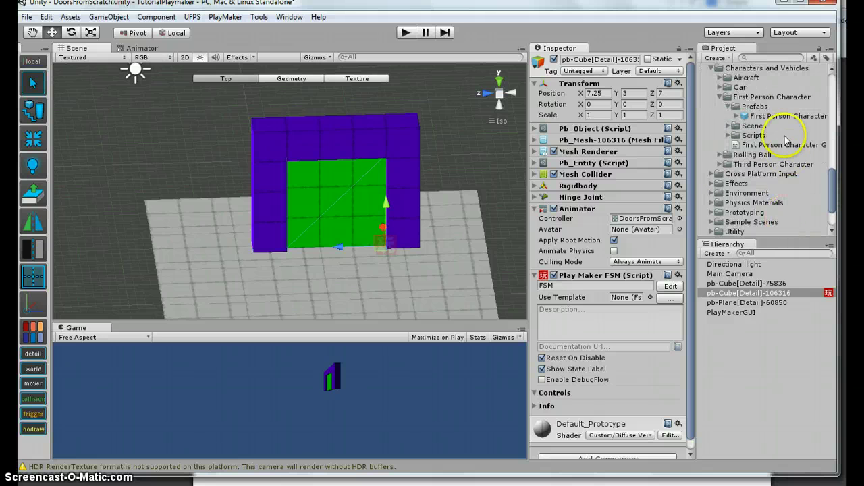
left_click_drag(770, 117, 743, 376)
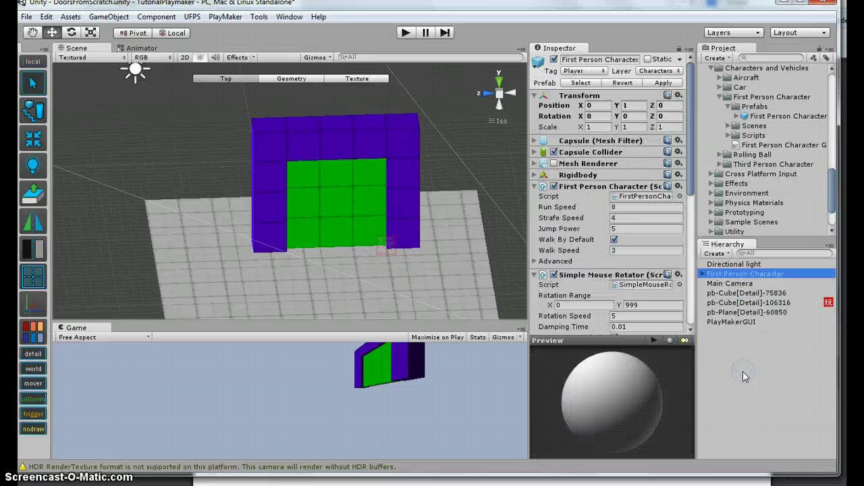
Step: Move the First Person Character onto the floor in front of the door, at about X 5, Y 3.5, Z 6.25
scroll(435, 275, "down", 6)
left_click_drag(428, 305, 360, 187)
left_click_drag(343, 234, 345, 194)
left_click_drag(370, 204, 367, 256, "alt")
Step: Run the scene and deactivate the Main Camera to get the first-person character's view in the game
left_click(406, 32)
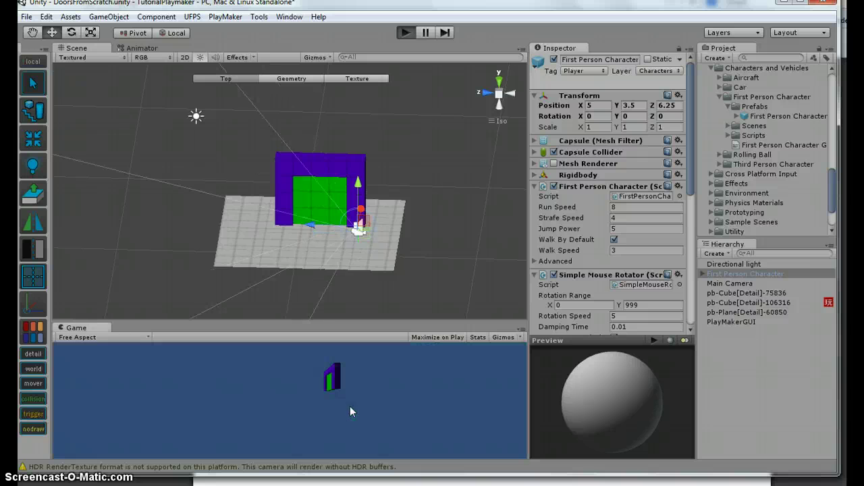
left_click(278, 413)
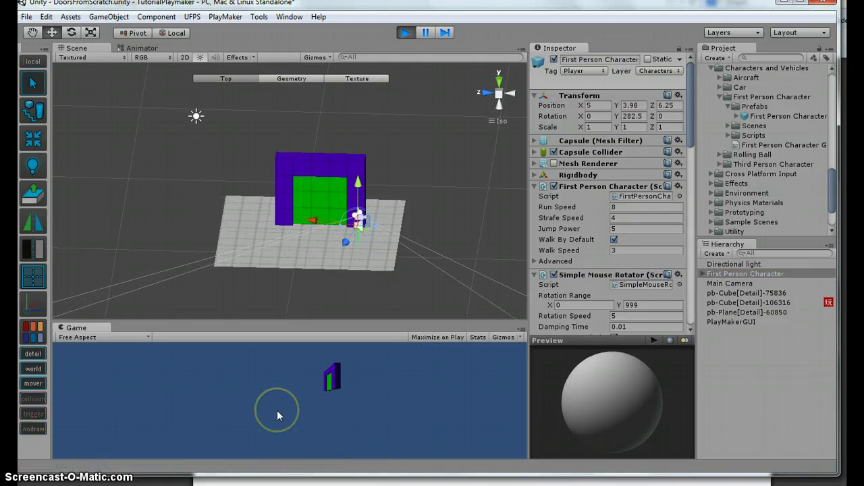
left_click(226, 399)
left_click(331, 426)
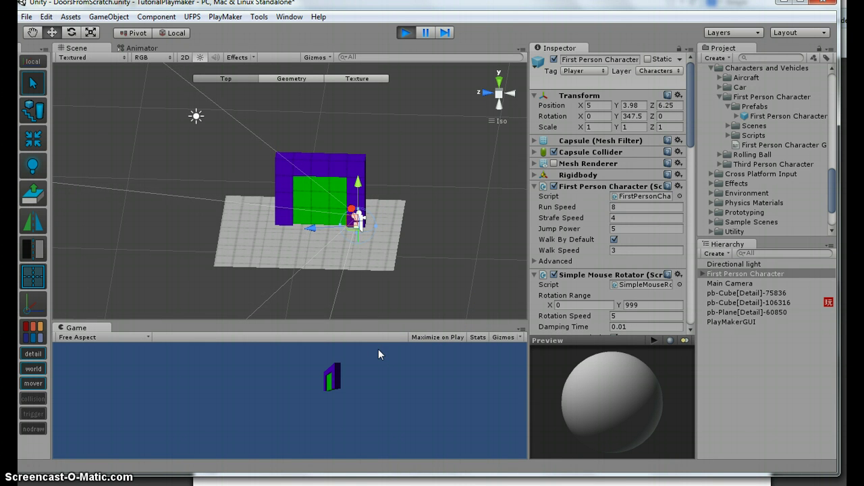
left_click(738, 283)
left_click(554, 60)
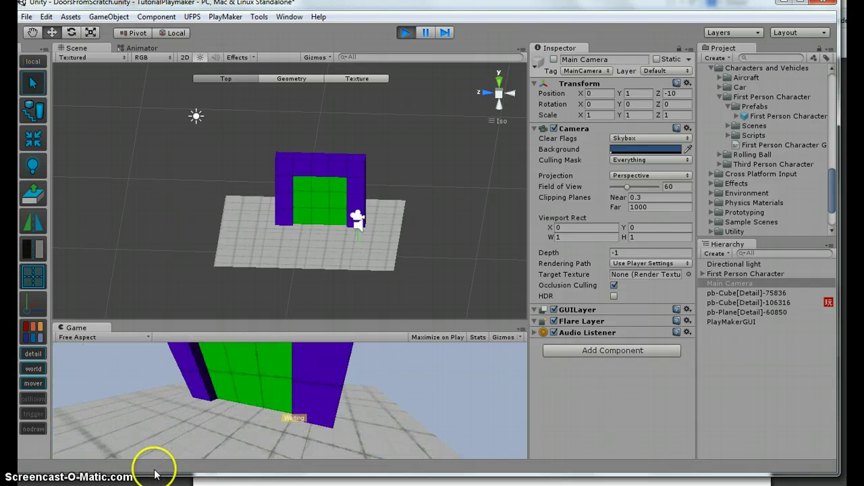
Step: Walk up to the door and through it, opening and closing it from both sides, and stop the test run
key("w")
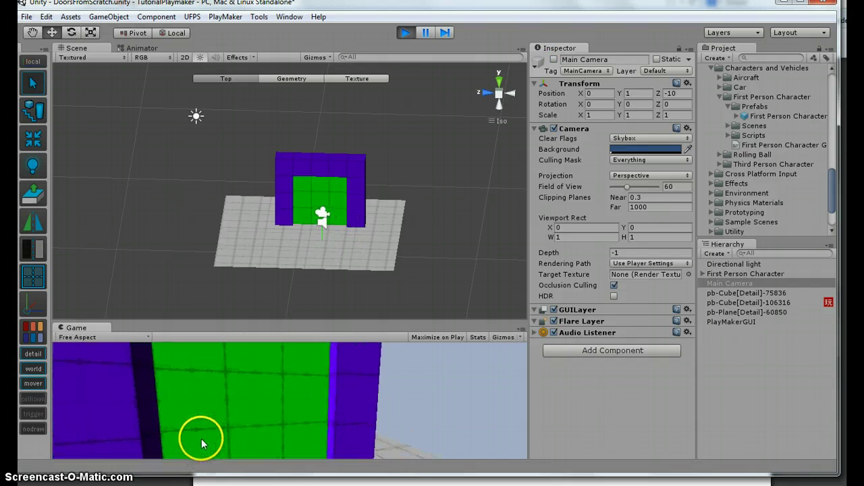
left_click(205, 423)
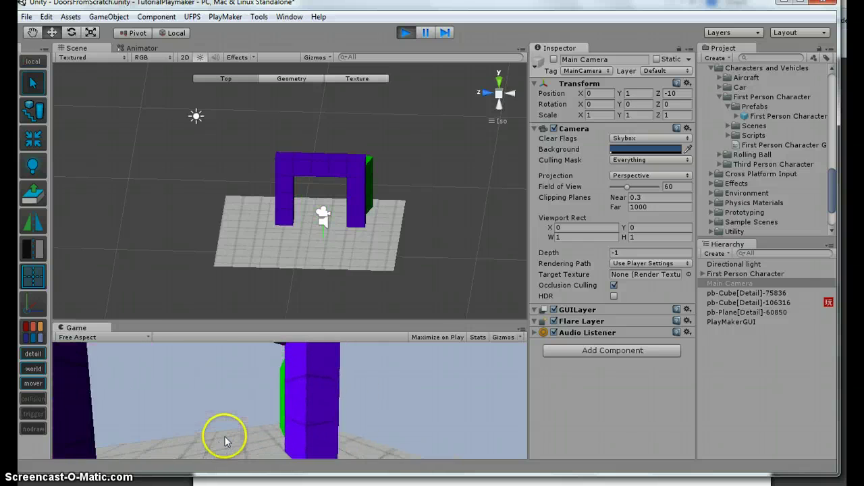
left_click(247, 424)
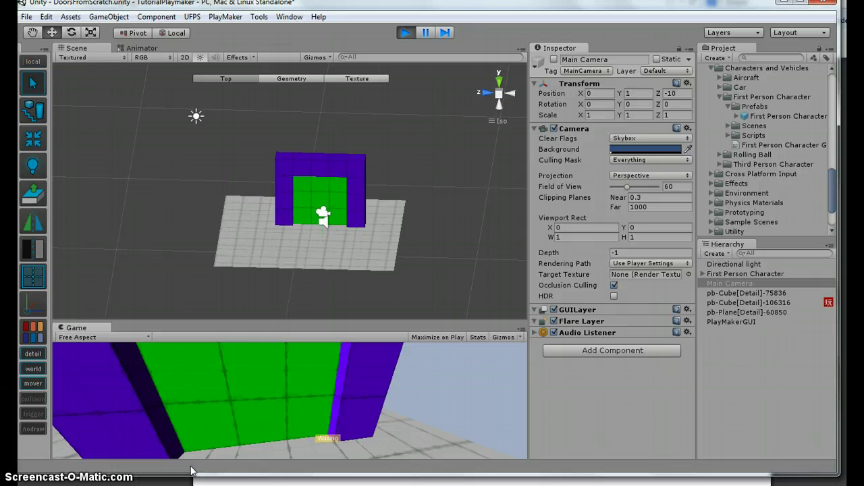
left_click(208, 428)
left_click(203, 459)
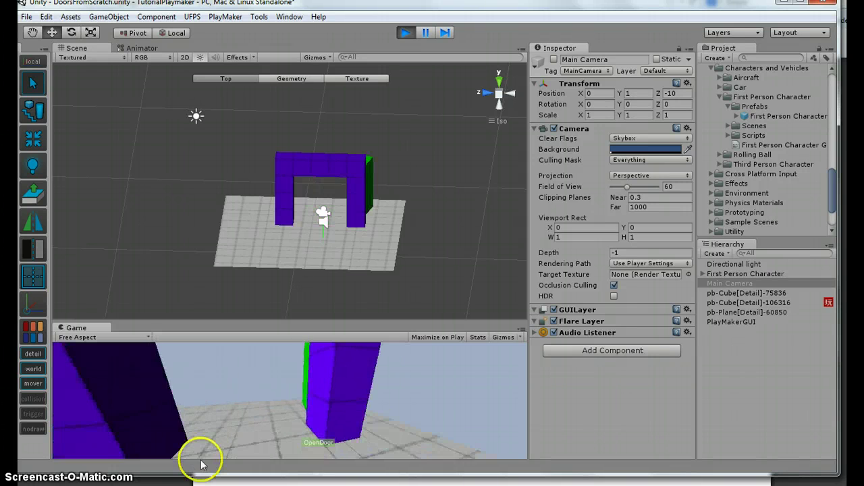
left_click(344, 430)
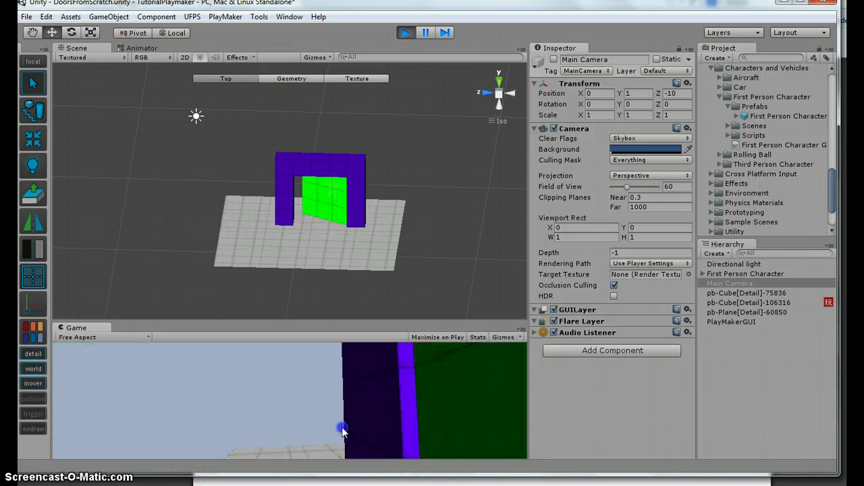
left_click(439, 456)
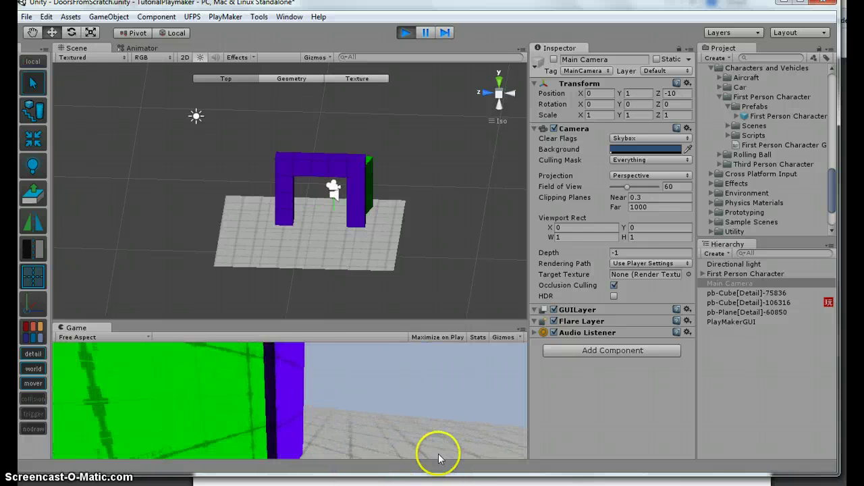
left_click_drag(469, 453, 256, 436)
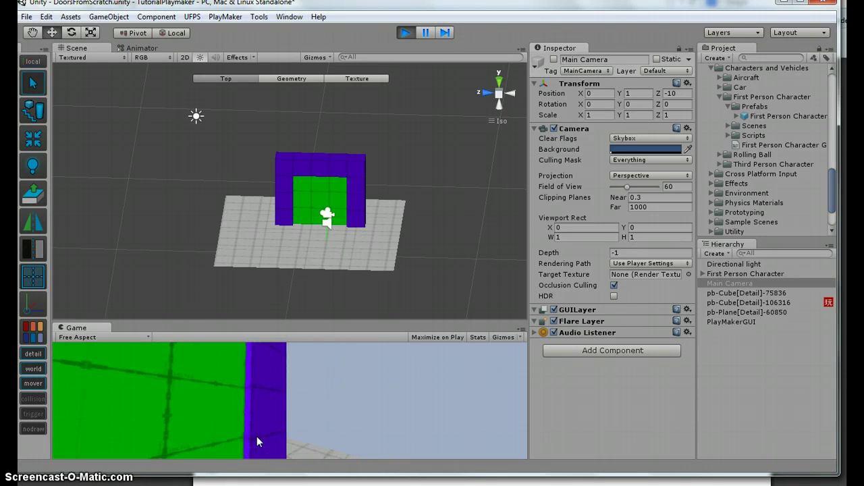
left_click(405, 33)
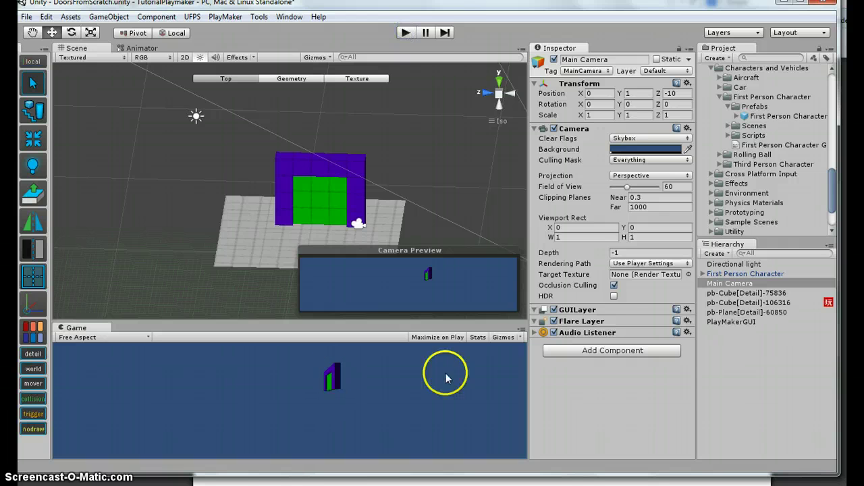
Step: Turn off Control Mouse Cursor on PlayMakerGUI and deactivate the First Person Character
left_click(737, 323)
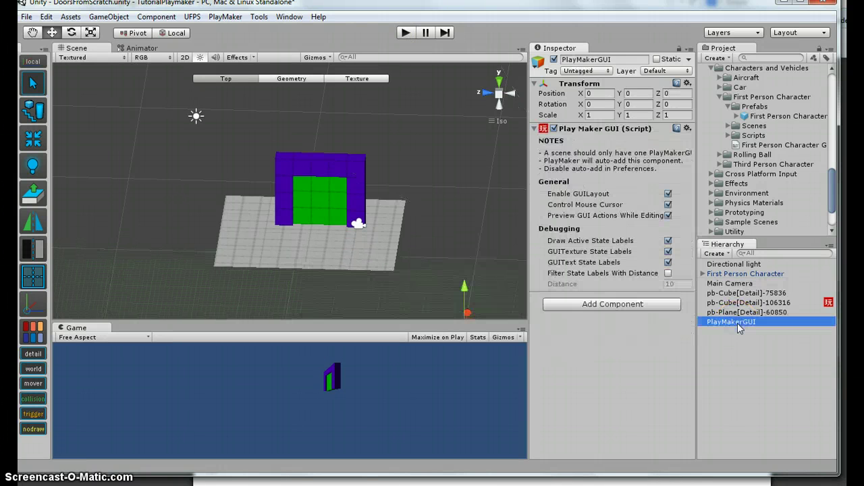
left_click(667, 205)
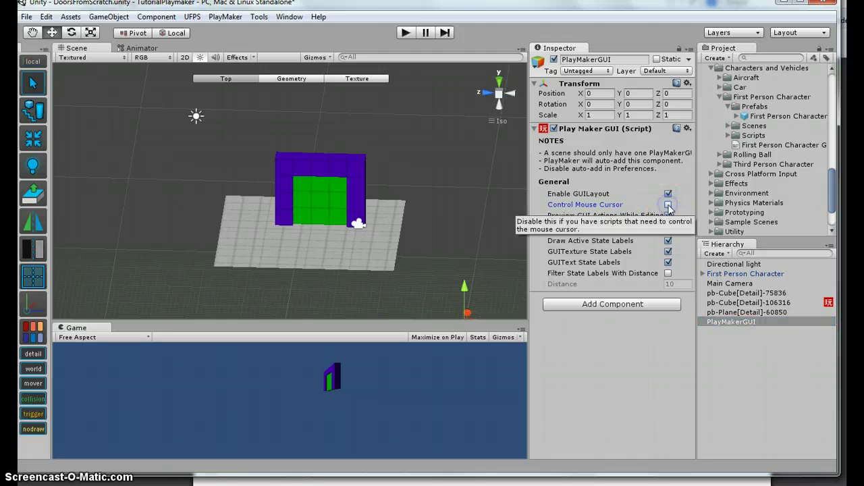
left_click(747, 274)
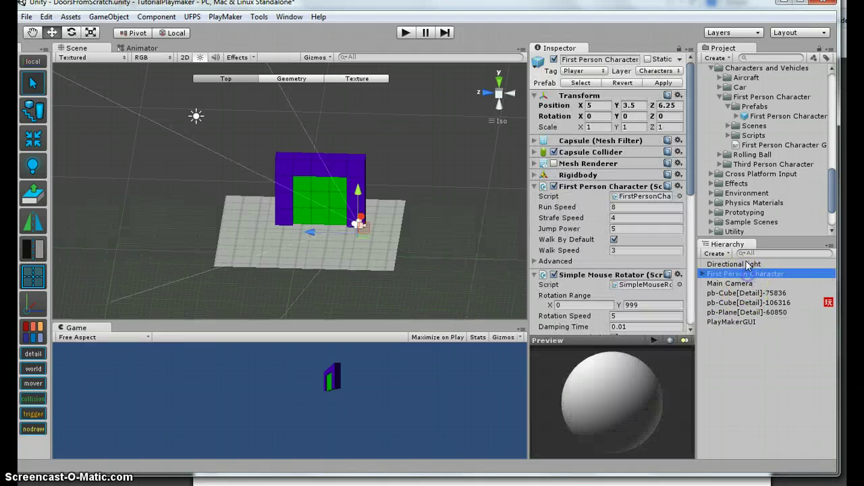
left_click(552, 60)
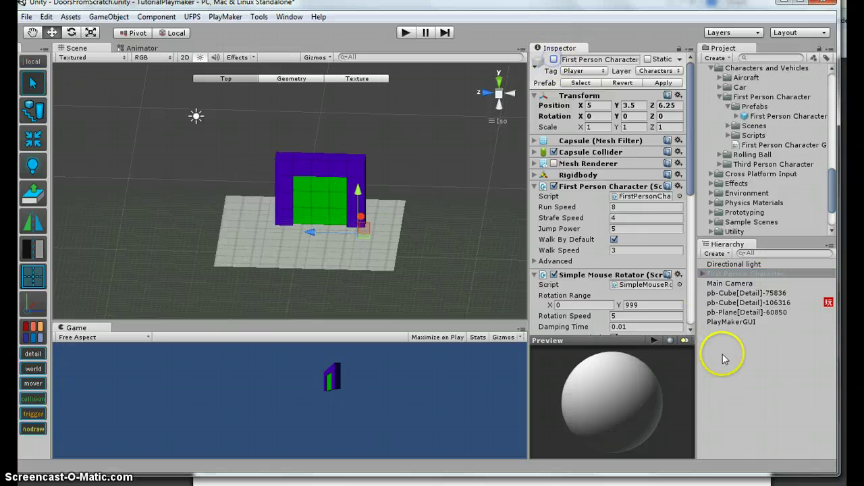
Step: Review the Mouse Pick Event settings of the Waiting and Waiting 2 states in the door's FSM, and close the editor
left_click(750, 303)
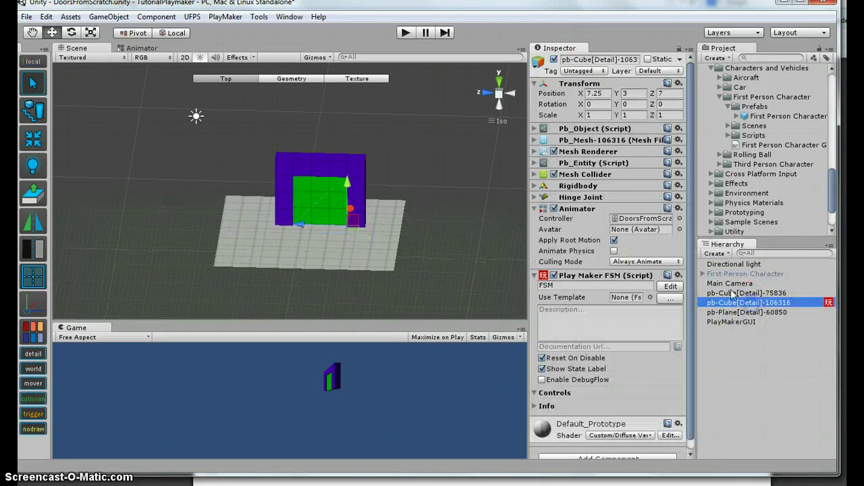
left_click(670, 287)
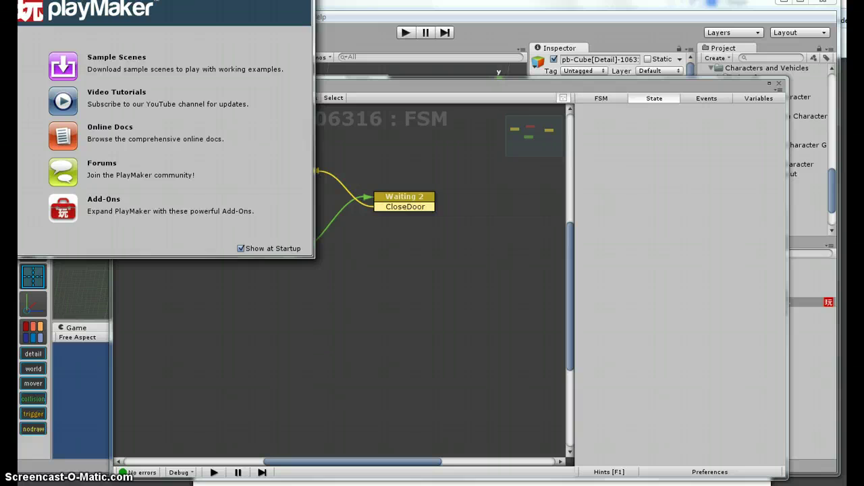
left_click(174, 193)
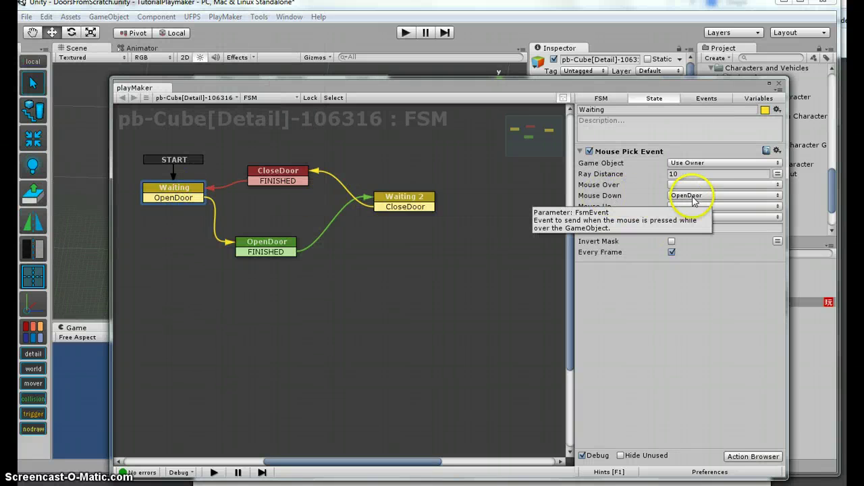
left_click(407, 201)
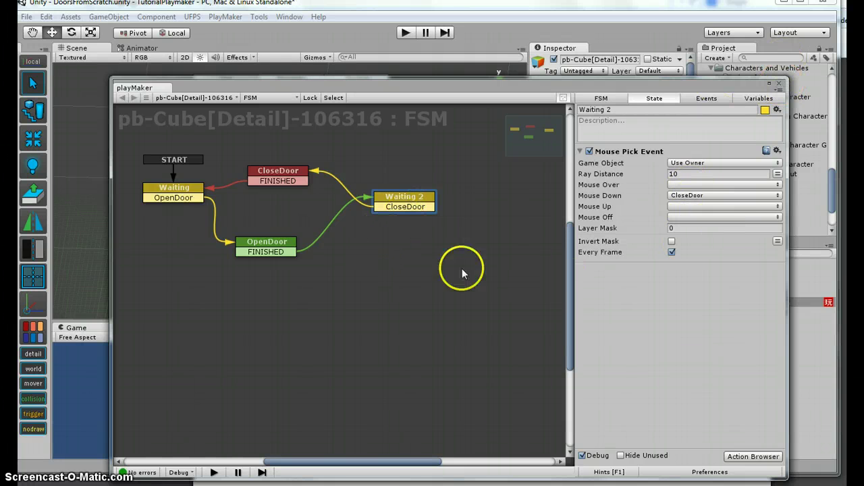
left_click(779, 86)
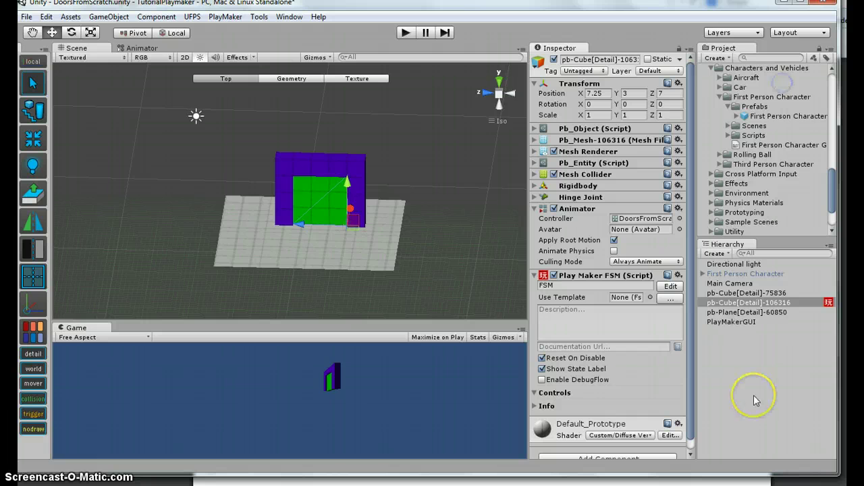